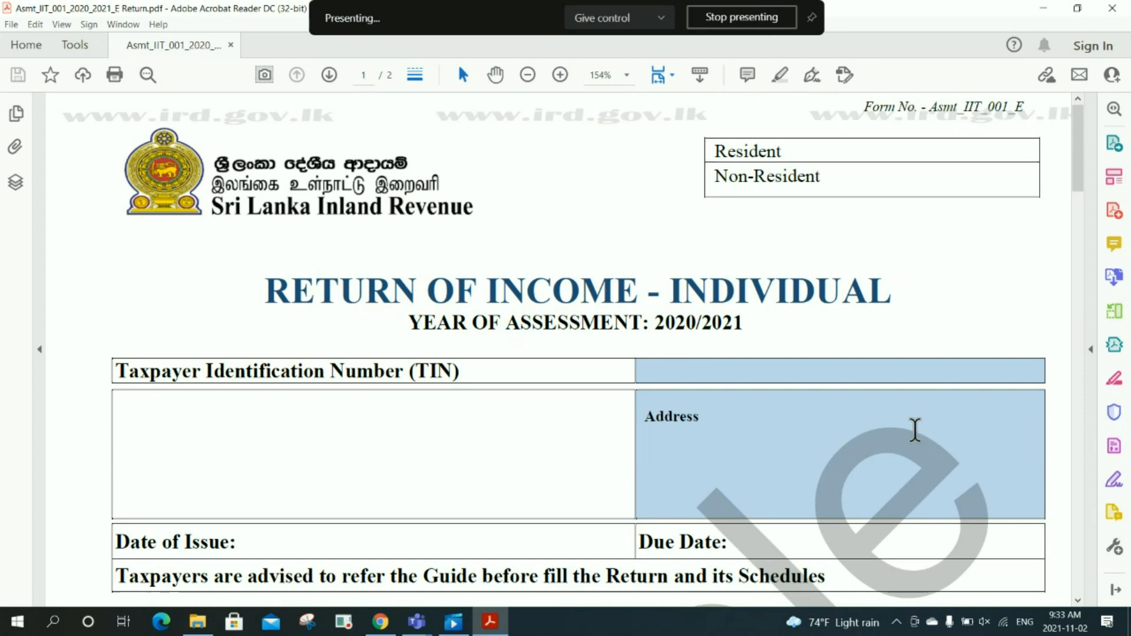
Step: Scroll the Asmt_IIT_001 return from its title down to the Part A income and Part B deduction tables
{"action": "scroll", "coordinate": [915, 430], "scroll_direction": "down", "scroll_amount": 1}
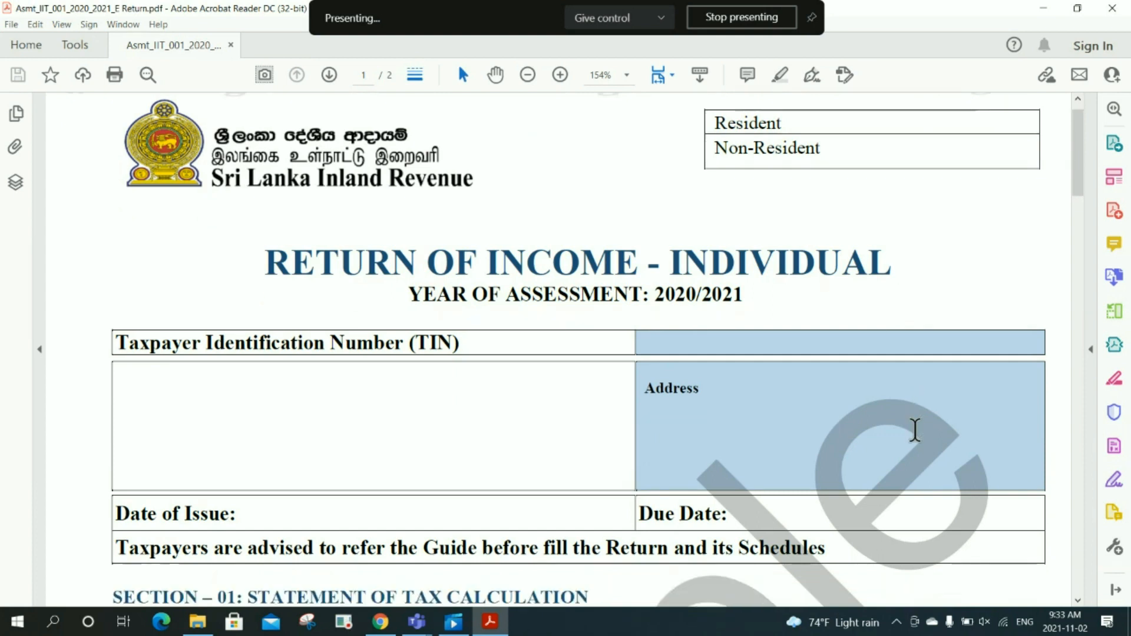
{"action": "scroll", "coordinate": [915, 430], "scroll_direction": "down", "scroll_amount": 1}
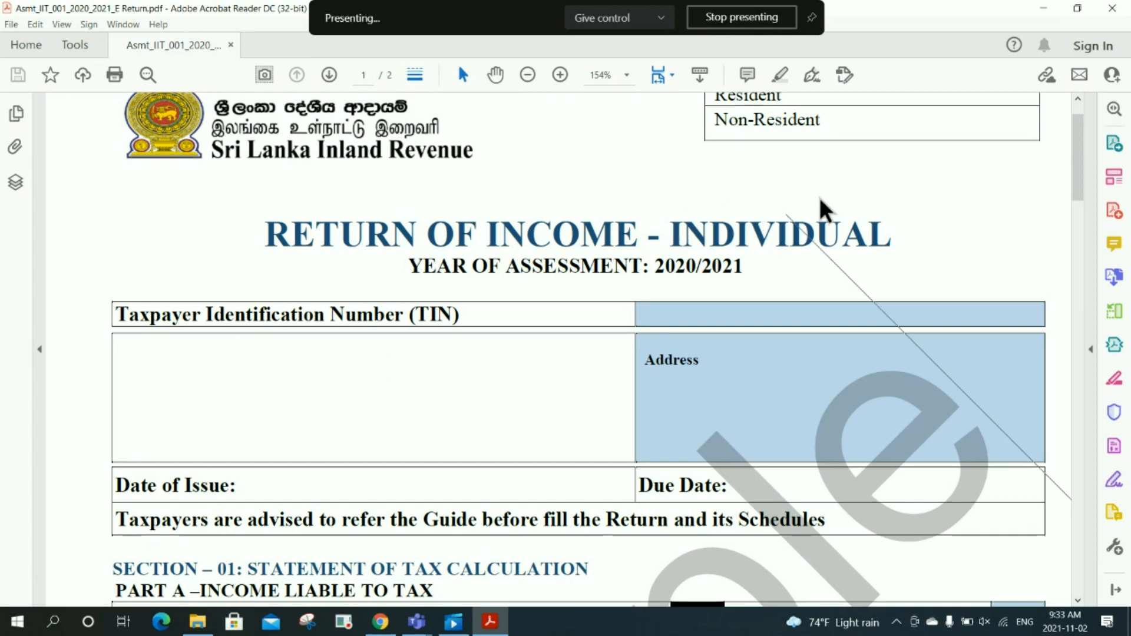
{"action": "left_click_drag", "start_coordinate": [1086, 164], "coordinate": [1083, 253]}
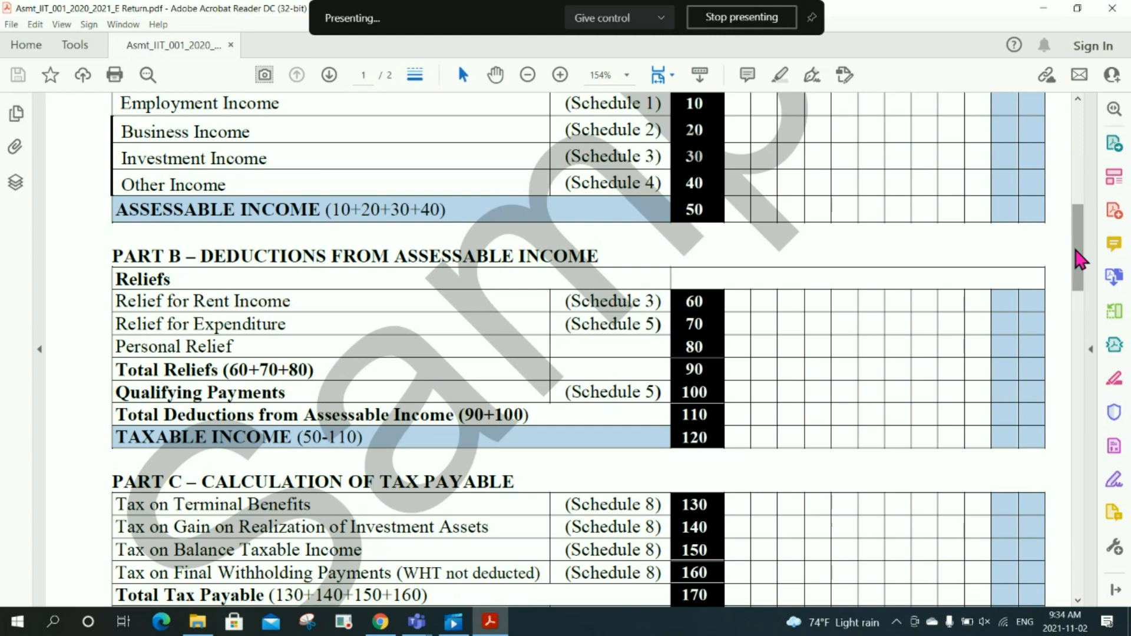
Step: Scroll through Parts C and D to page 2's Part B declaration, then minimize Acrobat
{"action": "left_click_drag", "start_coordinate": [1080, 259], "coordinate": [1088, 298]}
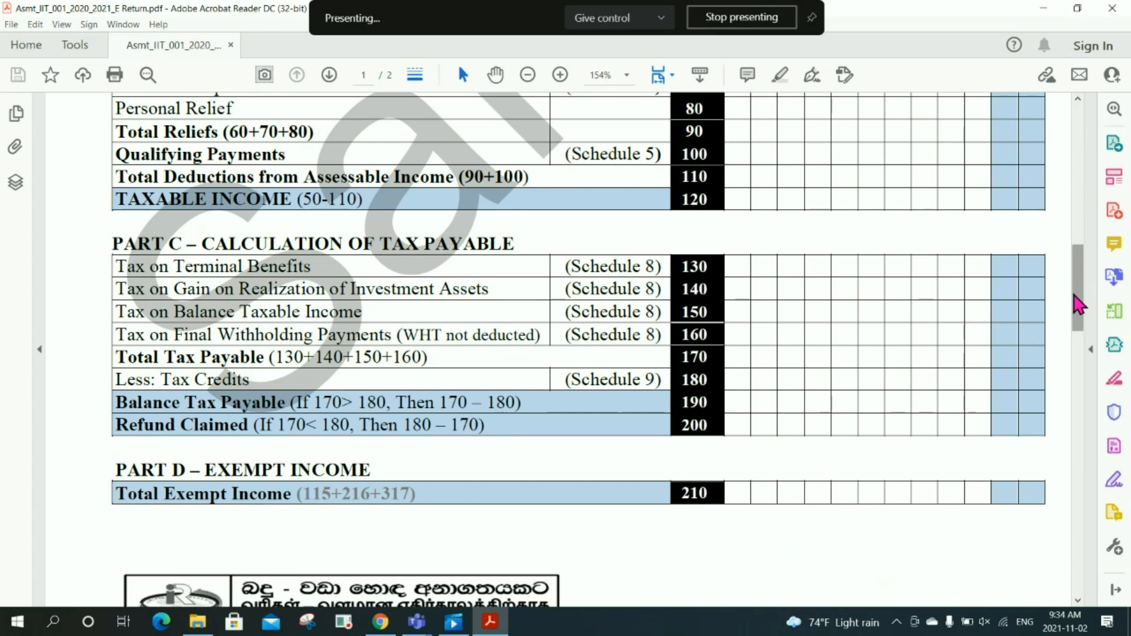
{"action": "left_click_drag", "start_coordinate": [1082, 304], "coordinate": [1089, 572]}
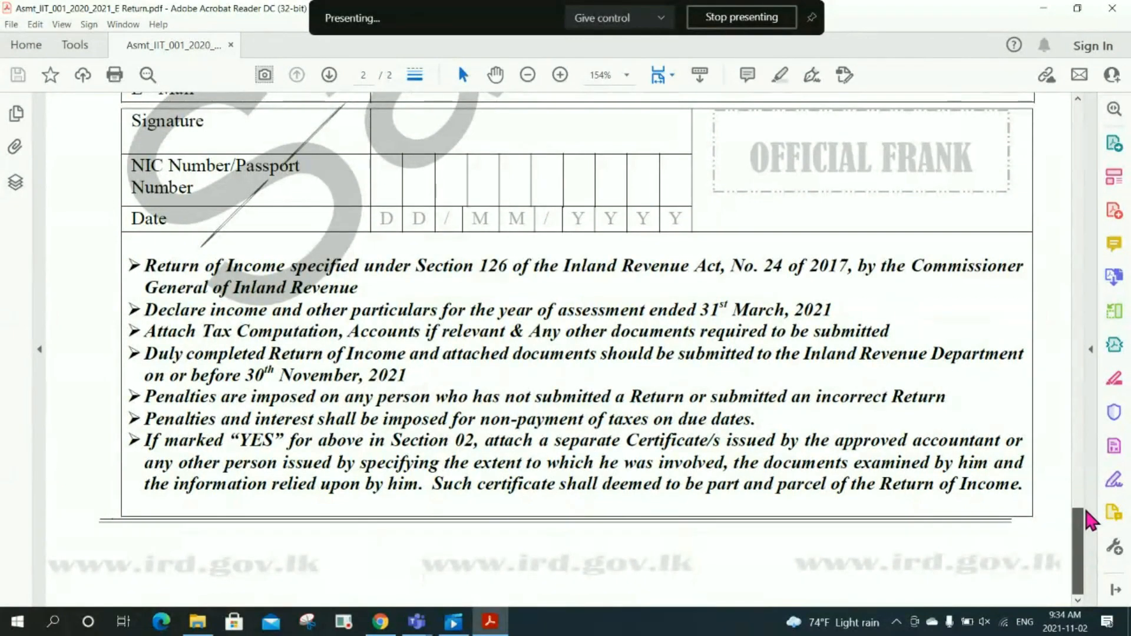
{"action": "scroll", "coordinate": [1089, 519], "scroll_direction": "up", "scroll_amount": 5}
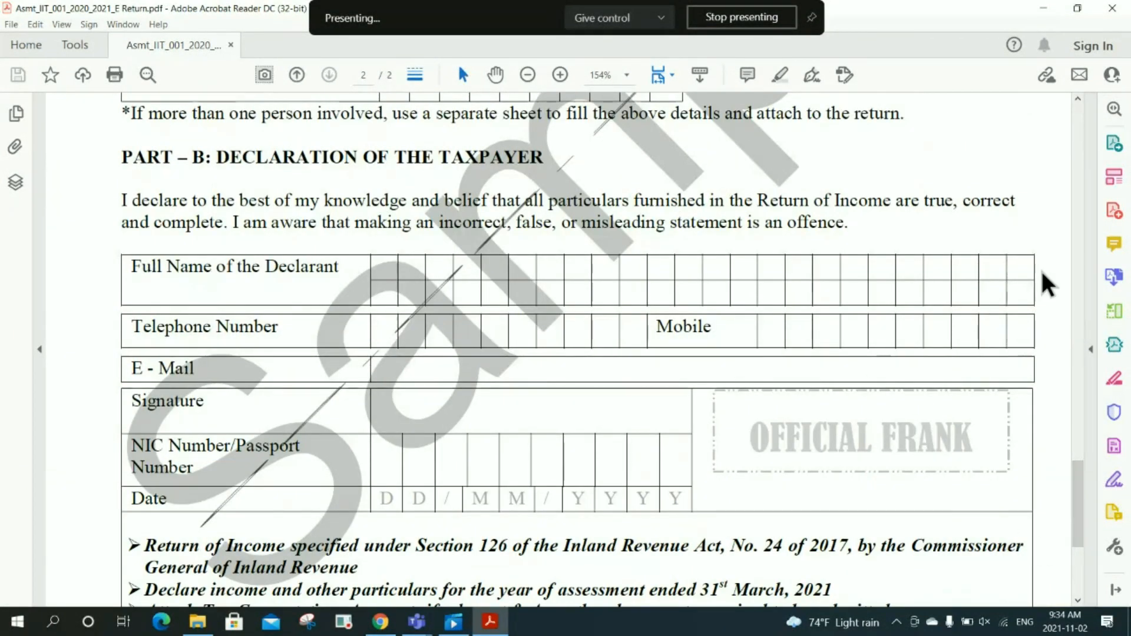
{"action": "left_click", "coordinate": [1046, 11]}
Step: Open Asmt_IIT_002_2020_2021_E schedules from the Workshop folder
{"action": "left_click", "coordinate": [247, 147]}
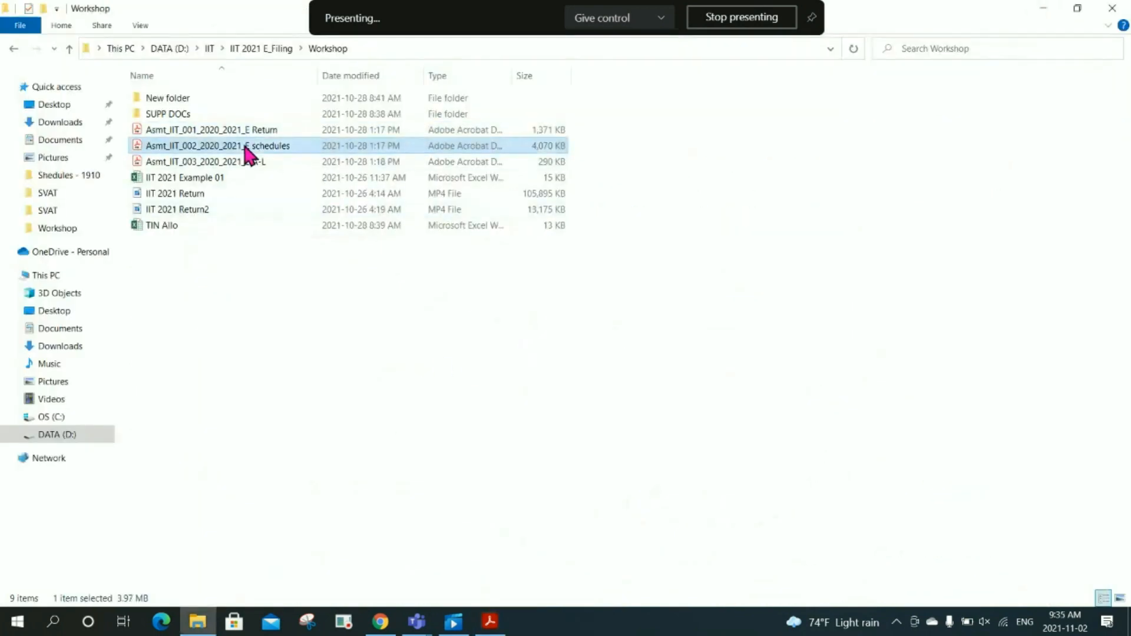
{"action": "double_click", "coordinate": [245, 147]}
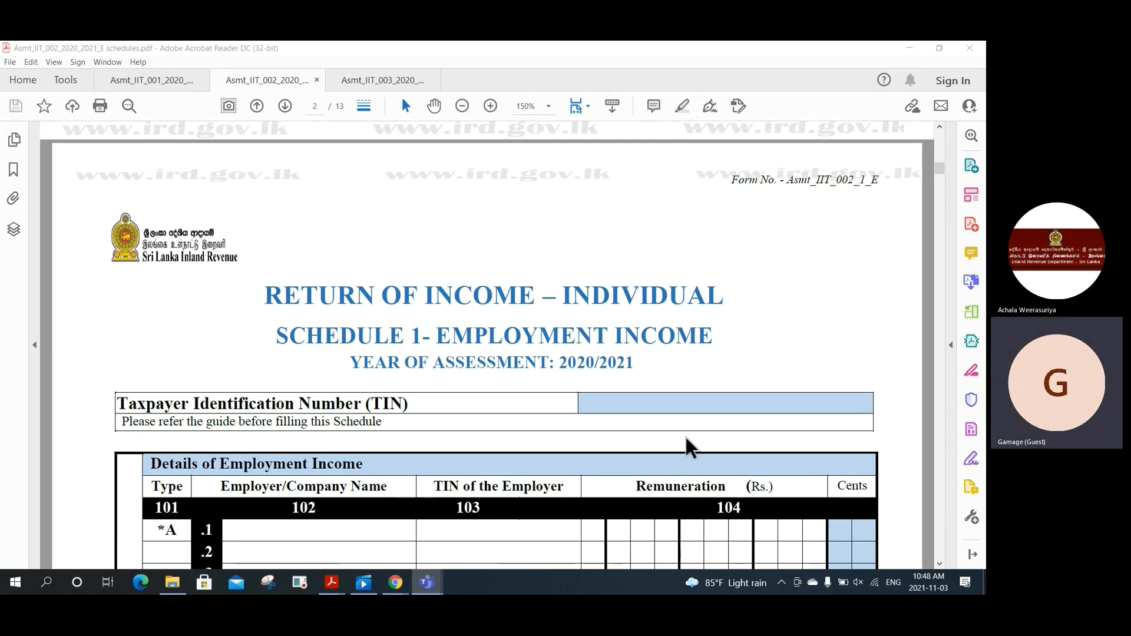
Step: Scroll through Schedule 1 Parts I and II down to page 3's Schedule 2 Business Income
{"action": "scroll", "coordinate": [687, 439], "scroll_direction": "down", "scroll_amount": 1}
{"action": "scroll", "coordinate": [684, 439], "scroll_direction": "down", "scroll_amount": 2}
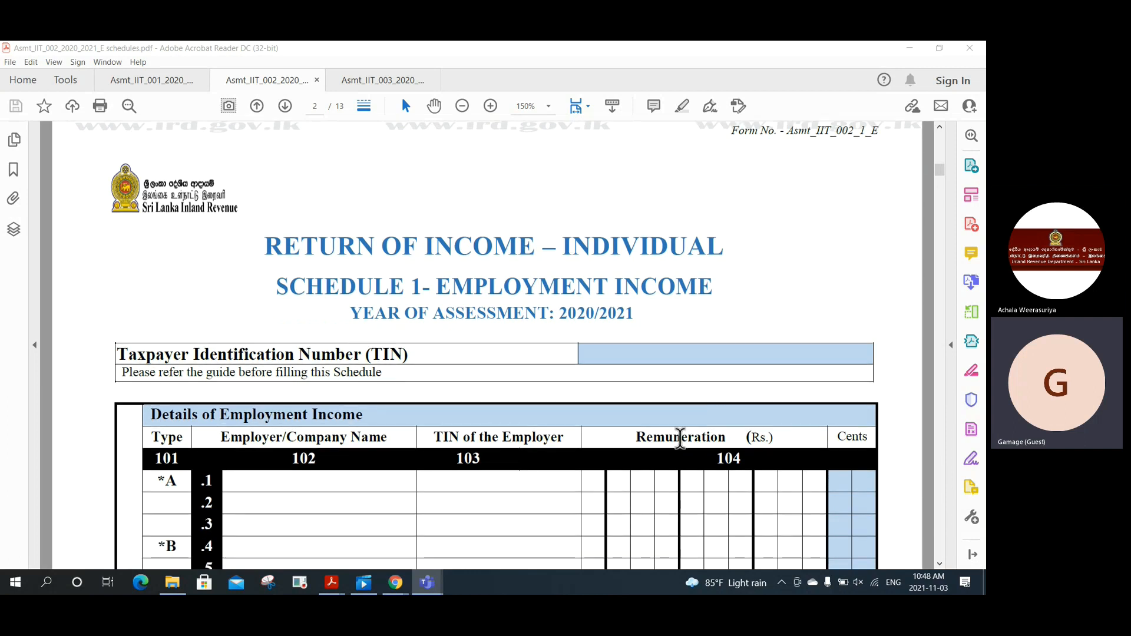
{"action": "scroll", "coordinate": [681, 448], "scroll_direction": "down", "scroll_amount": 1}
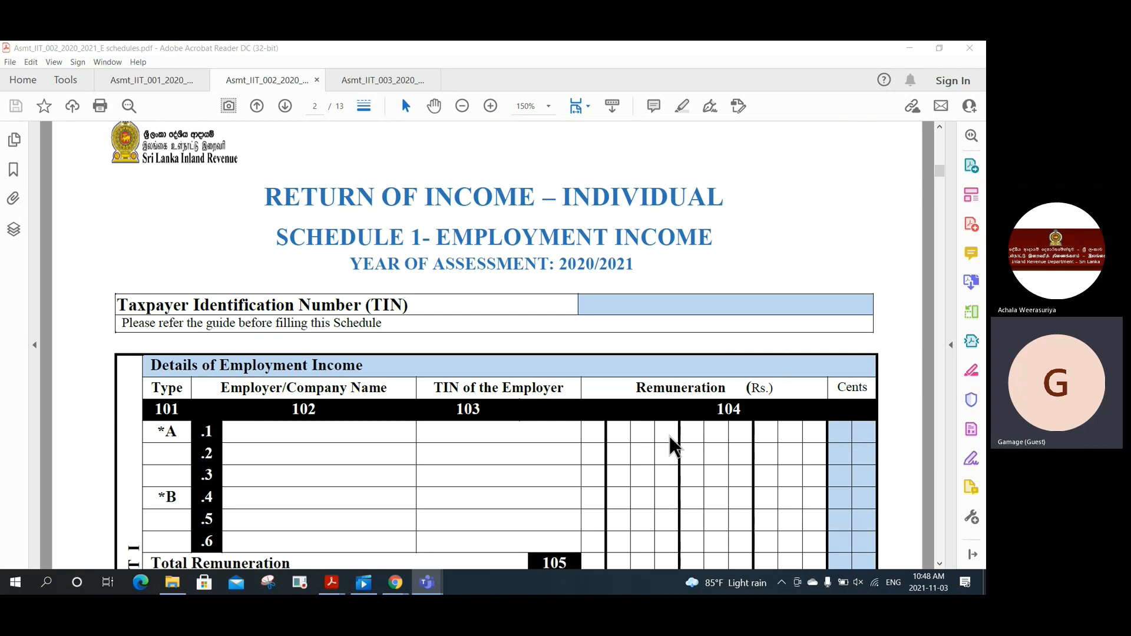
{"action": "scroll", "coordinate": [675, 447], "scroll_direction": "down", "scroll_amount": 1}
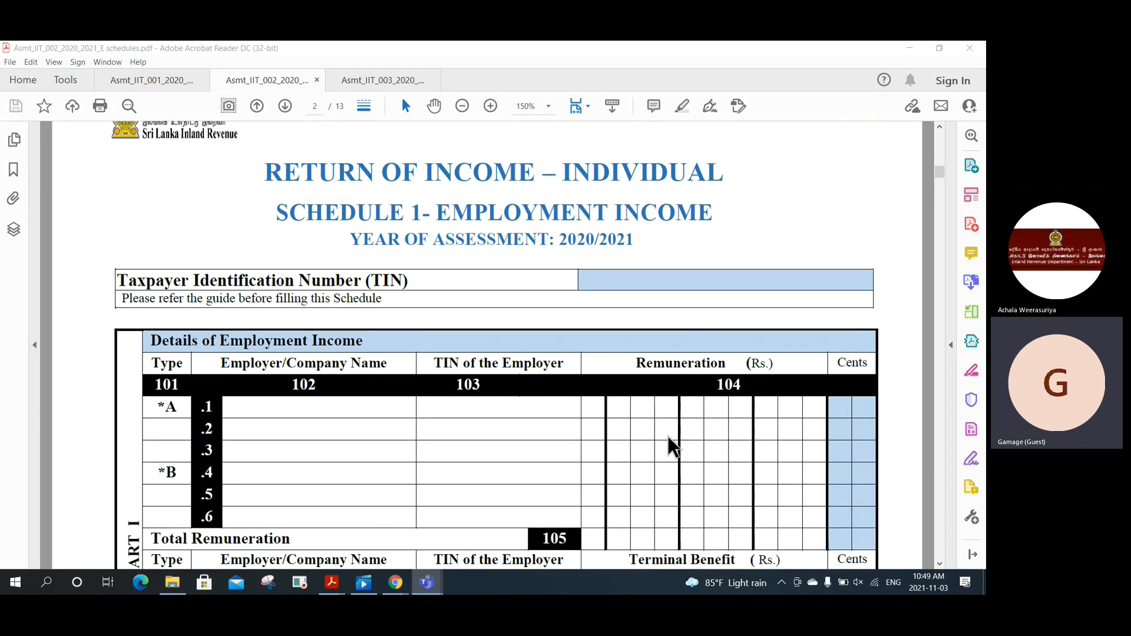
{"action": "scroll", "coordinate": [672, 448], "scroll_direction": "down", "scroll_amount": 1}
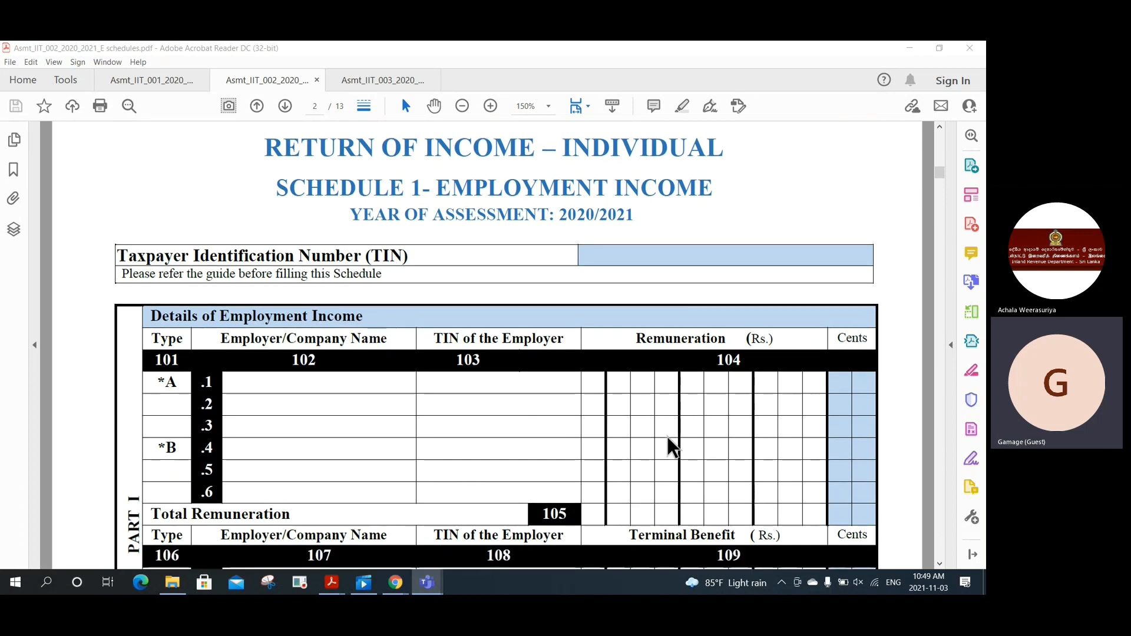
{"action": "scroll", "coordinate": [671, 448], "scroll_direction": "down", "scroll_amount": 2}
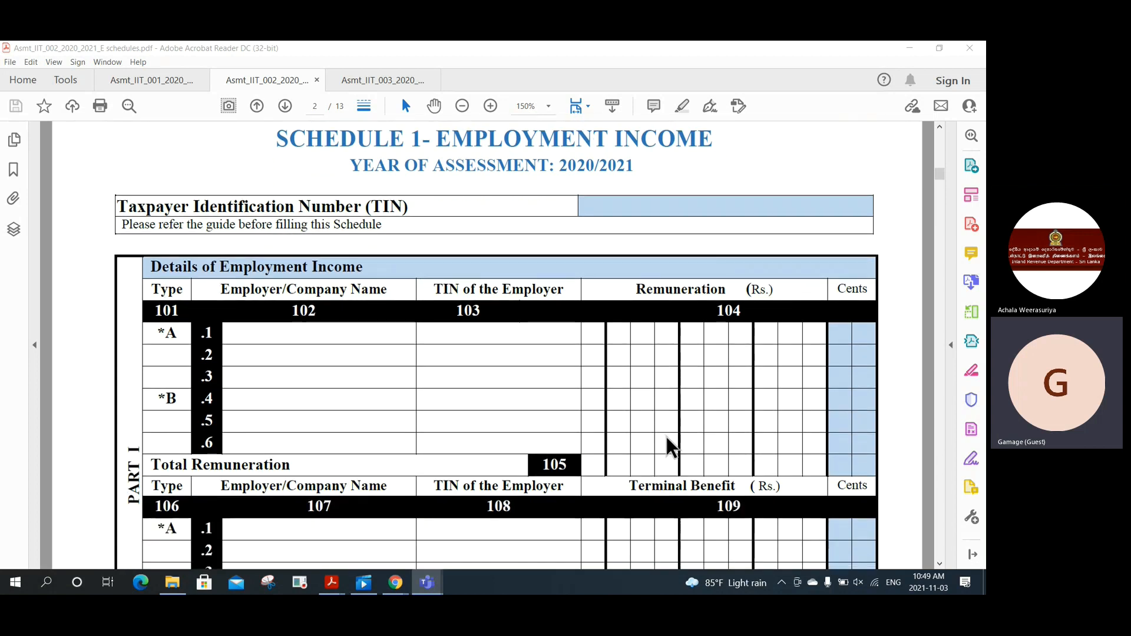
{"action": "scroll", "coordinate": [672, 448], "scroll_direction": "down", "scroll_amount": 1}
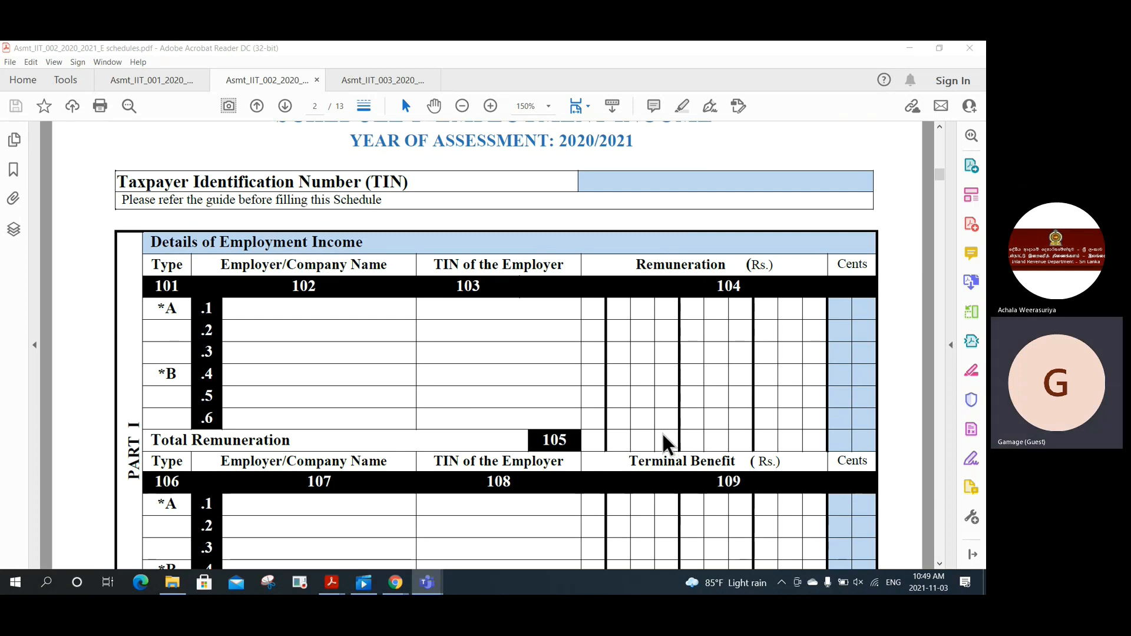
{"action": "scroll", "coordinate": [668, 439], "scroll_direction": "down", "scroll_amount": 2}
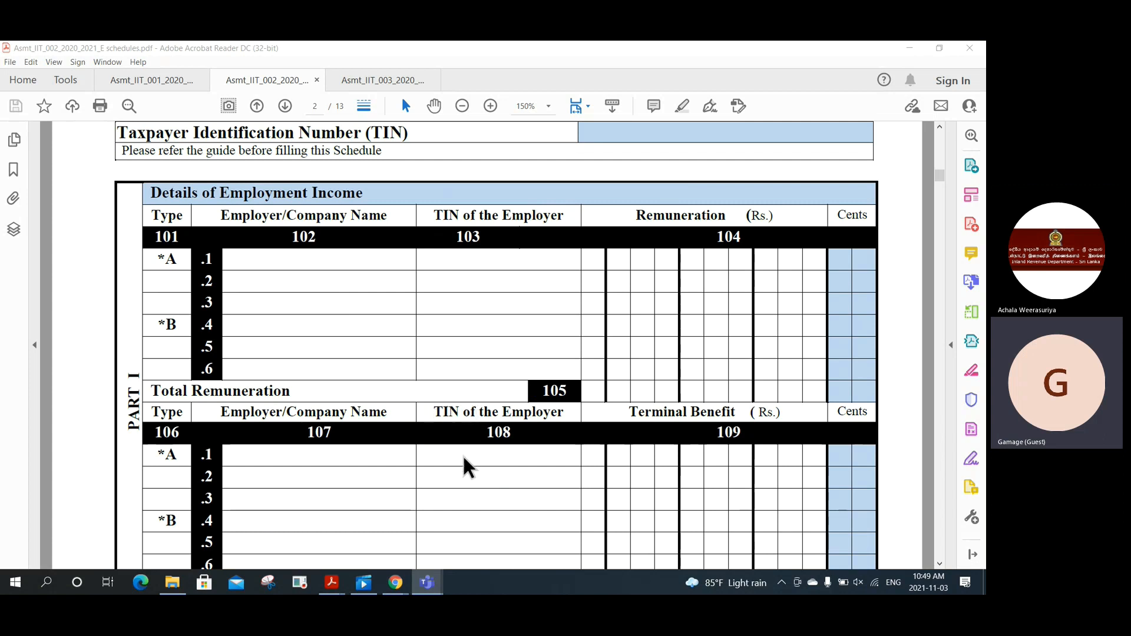
{"action": "scroll", "coordinate": [468, 469], "scroll_direction": "down", "scroll_amount": 4}
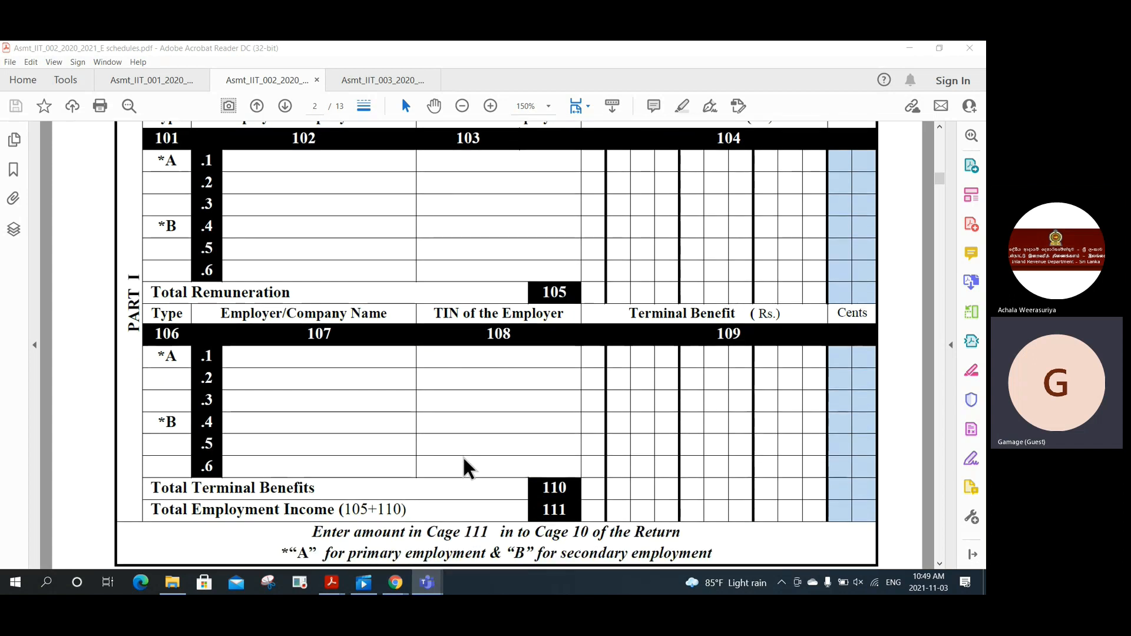
{"action": "scroll", "coordinate": [465, 460], "scroll_direction": "down", "scroll_amount": 5}
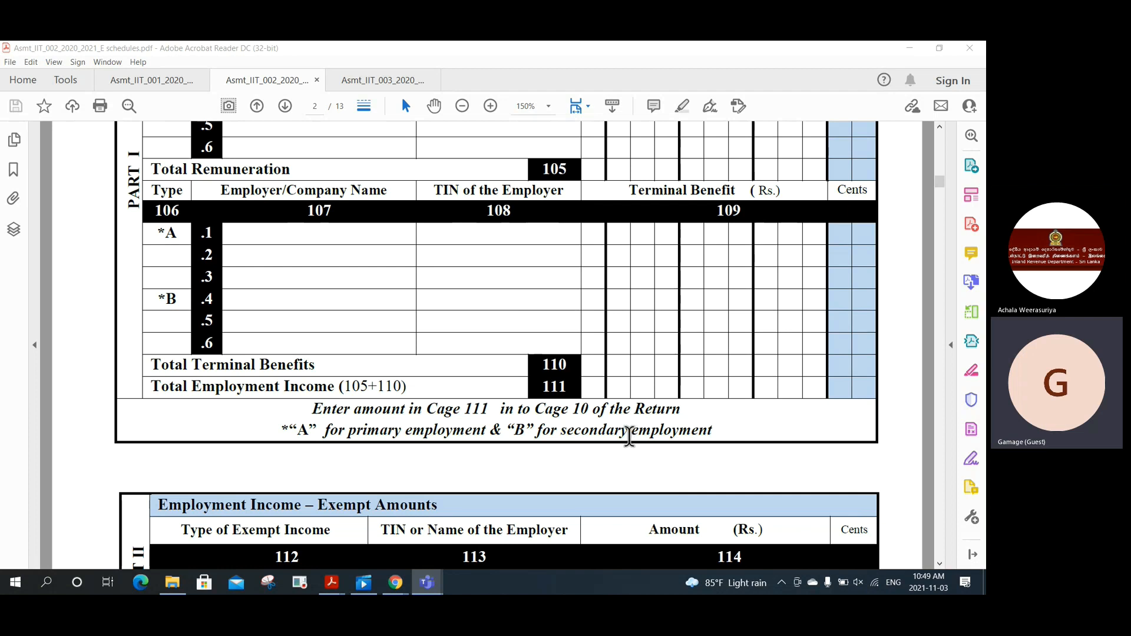
{"action": "scroll", "coordinate": [629, 439], "scroll_direction": "down", "scroll_amount": 1}
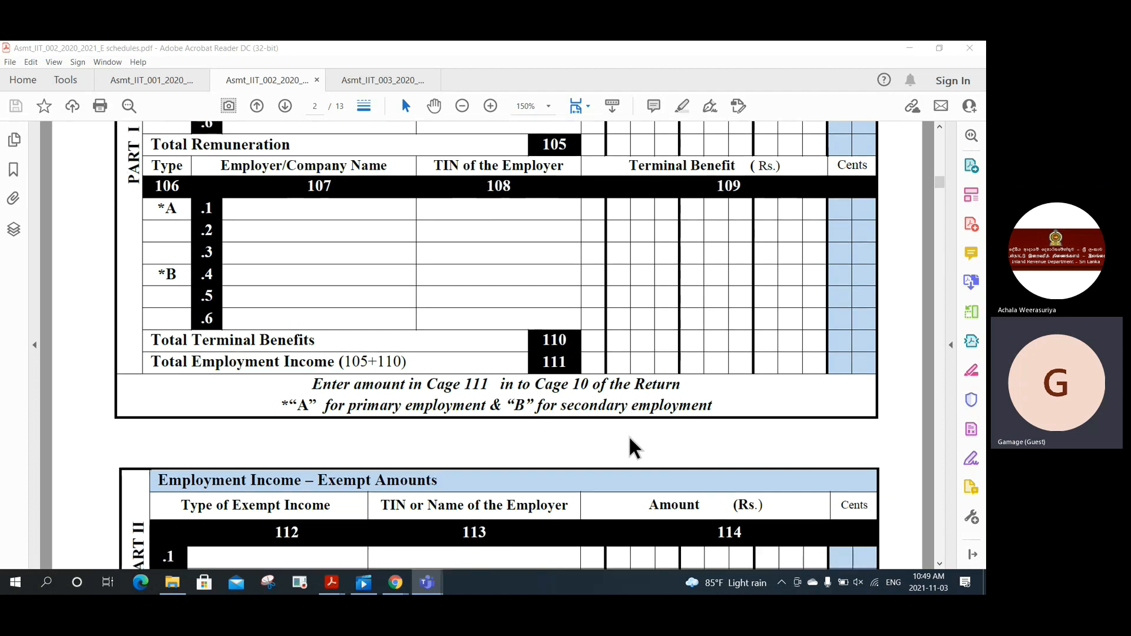
{"action": "scroll", "coordinate": [630, 446], "scroll_direction": "down", "scroll_amount": 2}
{"action": "scroll", "coordinate": [632, 448], "scroll_direction": "down", "scroll_amount": 1}
{"action": "scroll", "coordinate": [634, 447], "scroll_direction": "down", "scroll_amount": 4}
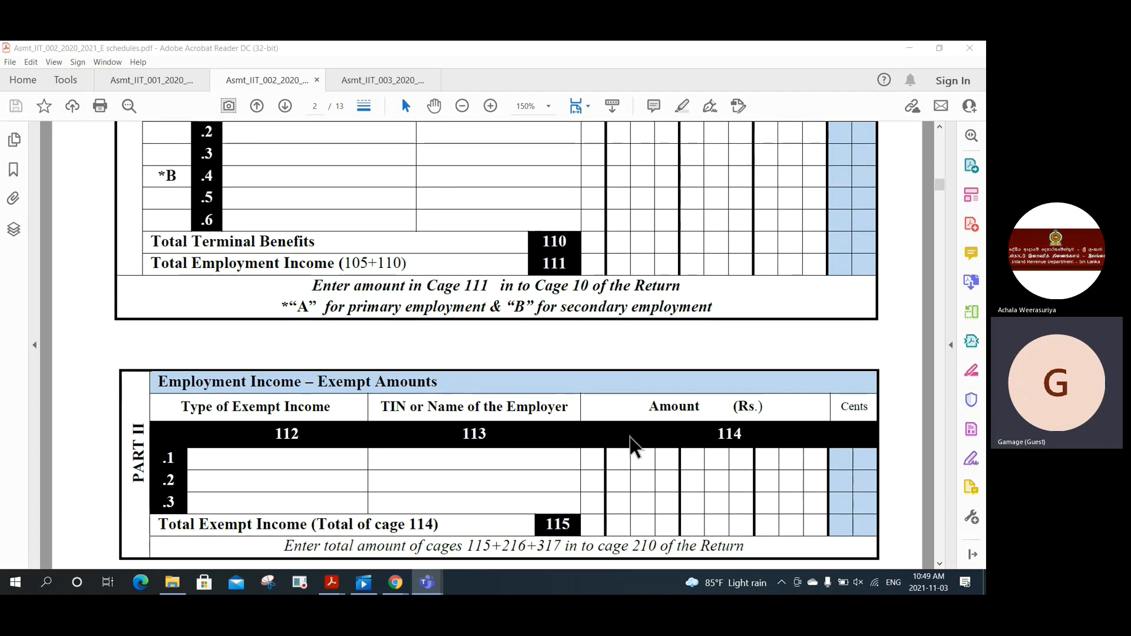
{"action": "scroll", "coordinate": [631, 446], "scroll_direction": "down", "scroll_amount": 3}
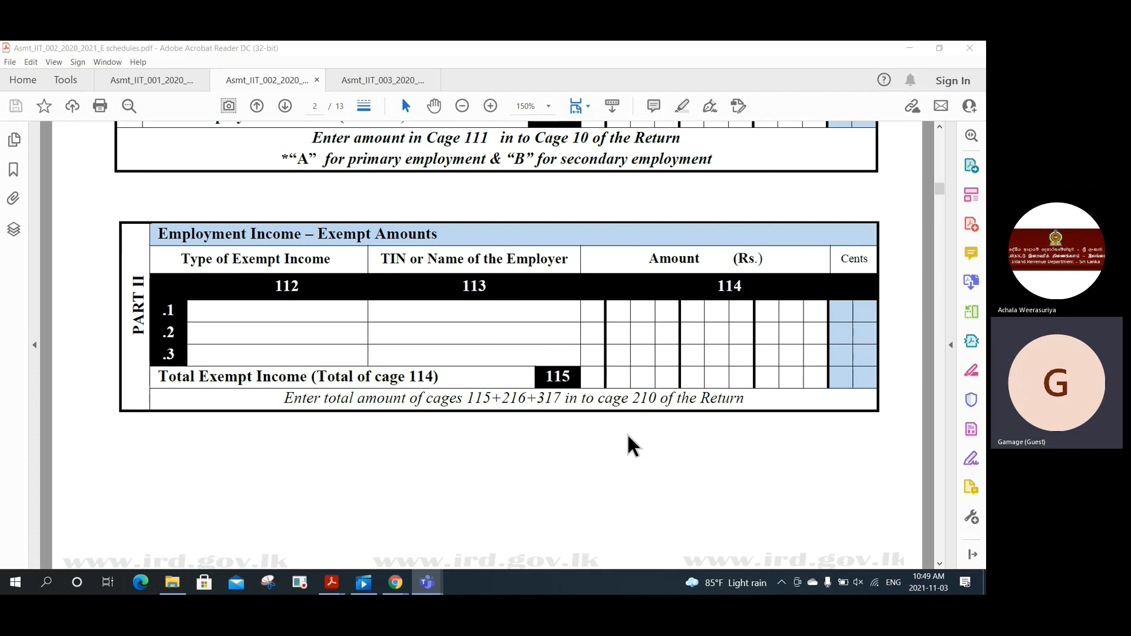
{"action": "scroll", "coordinate": [622, 431], "scroll_direction": "down", "scroll_amount": 5}
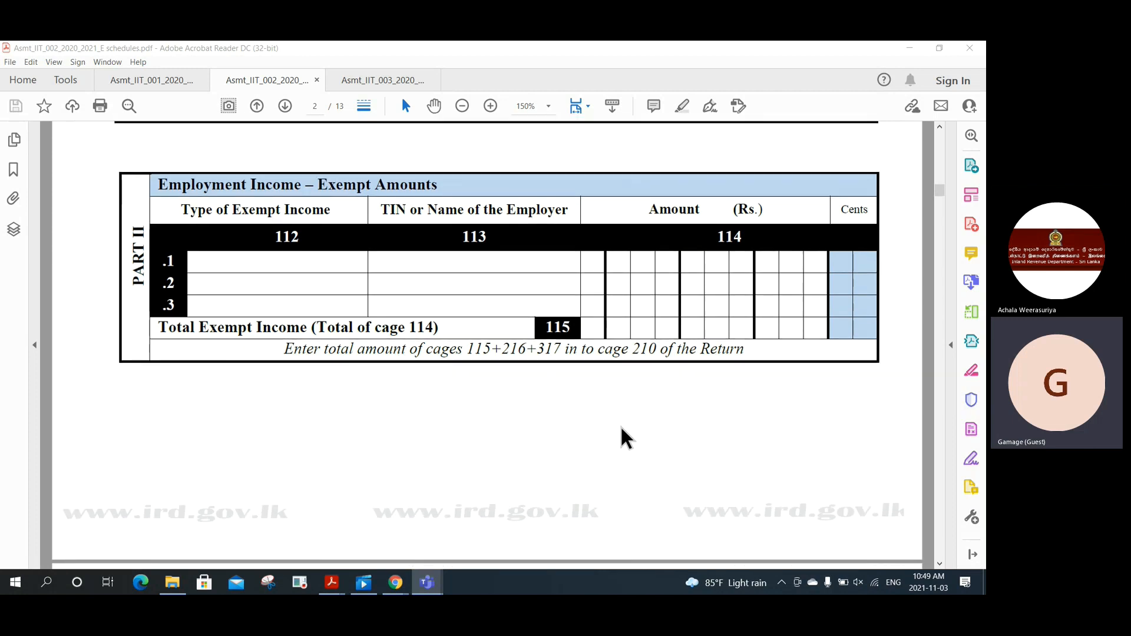
{"action": "scroll", "coordinate": [620, 429], "scroll_direction": "down", "scroll_amount": 10}
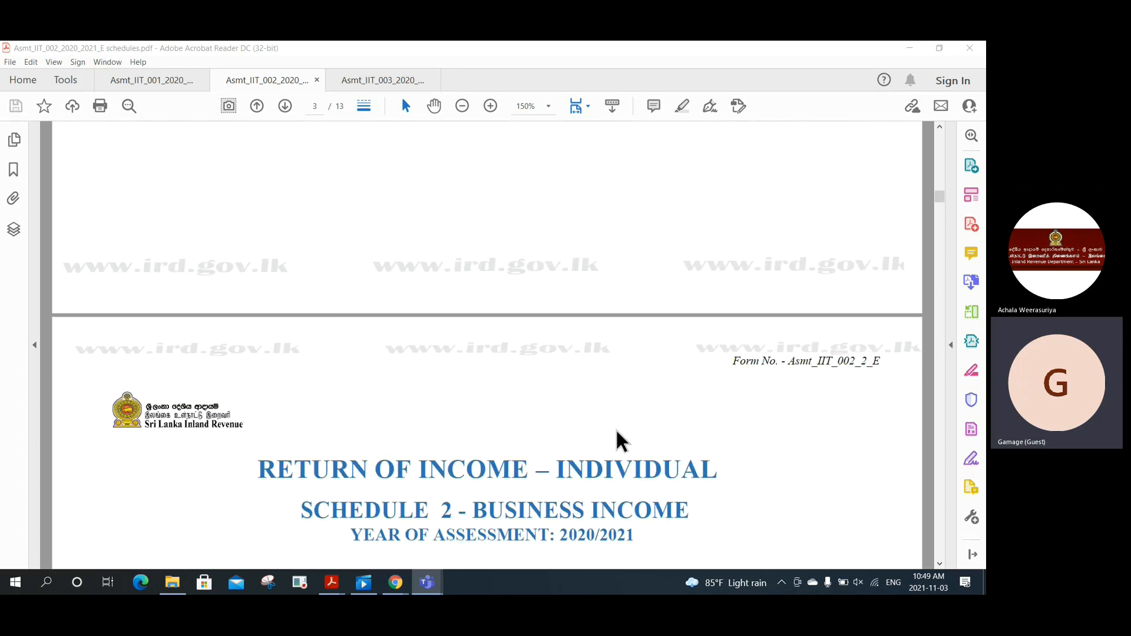
Step: Scroll past Schedule 2 sections B and C and exempt amounts row 216 to page 4
{"action": "scroll", "coordinate": [619, 434], "scroll_direction": "down", "scroll_amount": 7}
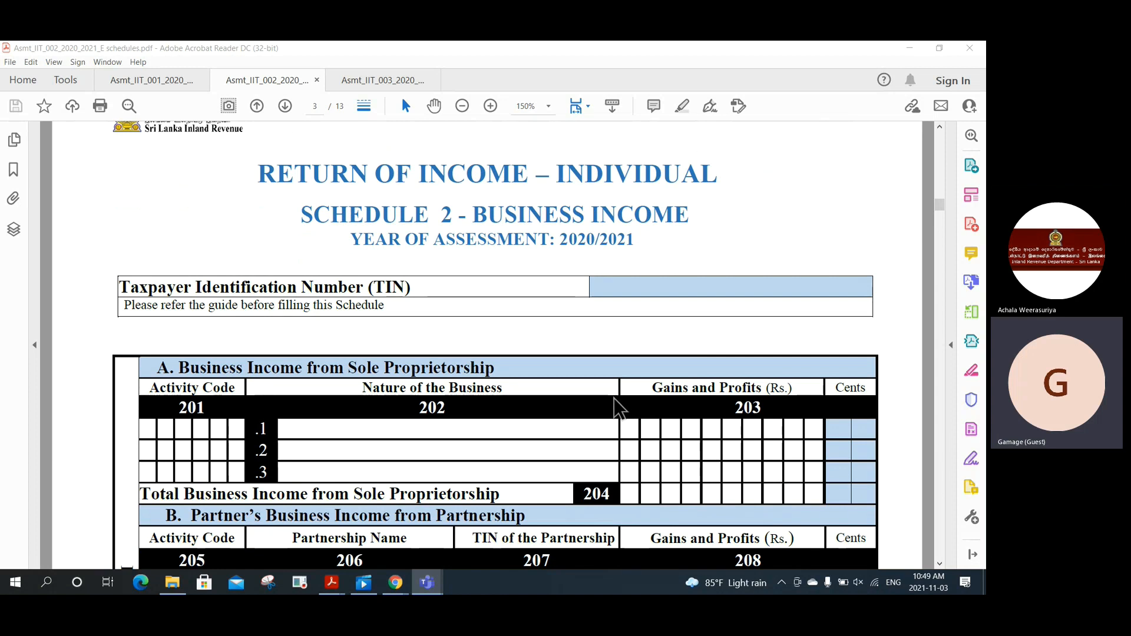
{"action": "scroll", "coordinate": [616, 405], "scroll_direction": "down", "scroll_amount": 4}
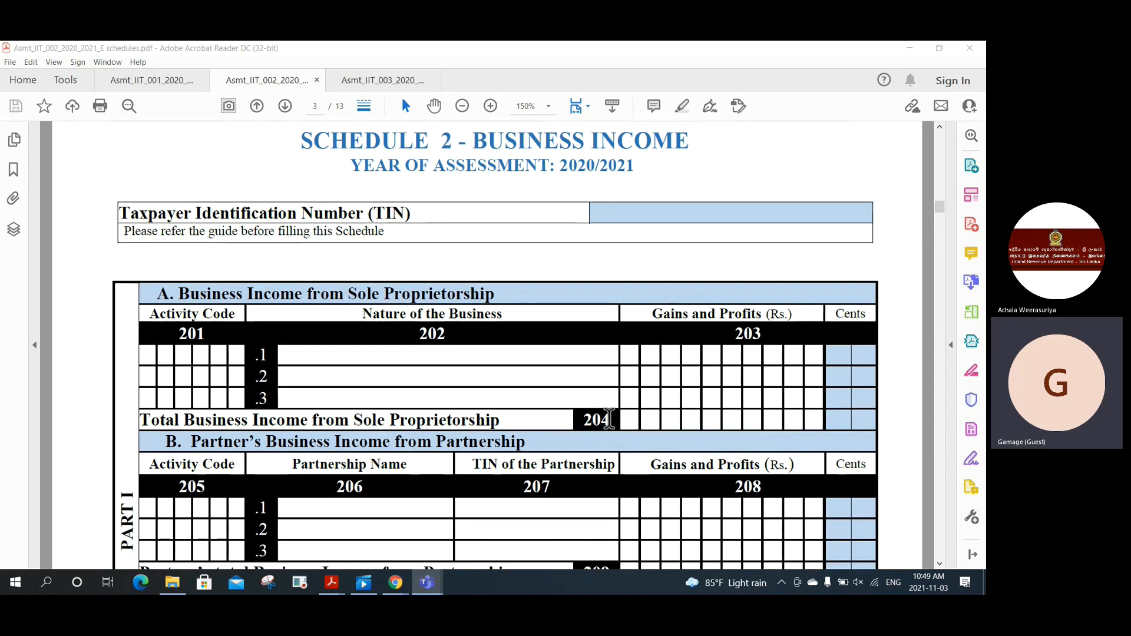
{"action": "scroll", "coordinate": [613, 422], "scroll_direction": "down", "scroll_amount": 2}
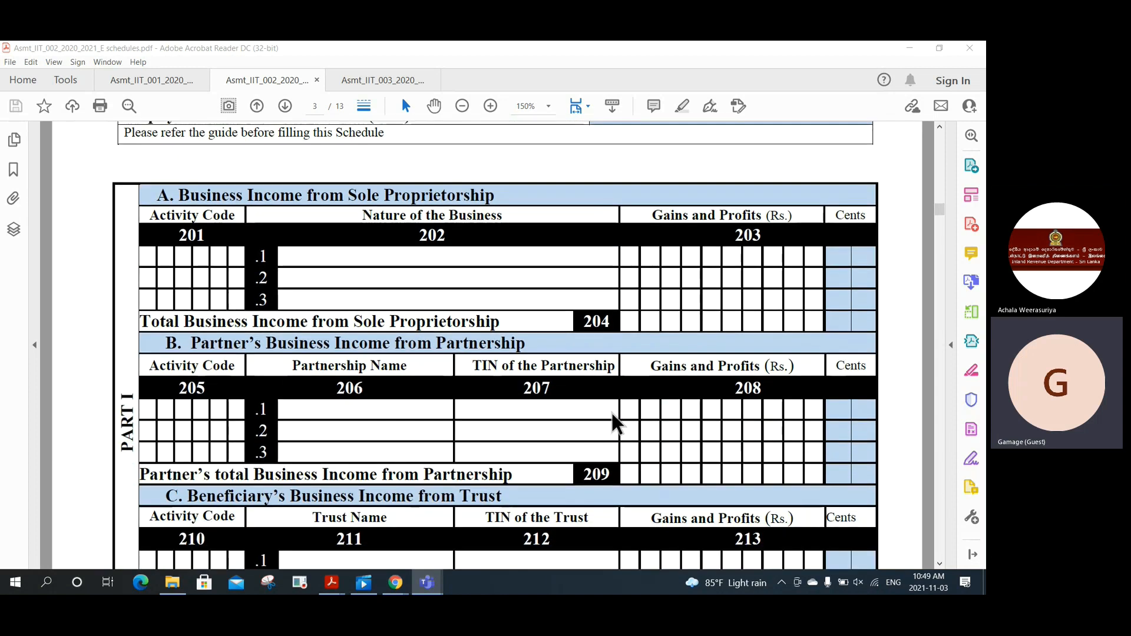
{"action": "scroll", "coordinate": [613, 425], "scroll_direction": "down", "scroll_amount": 1}
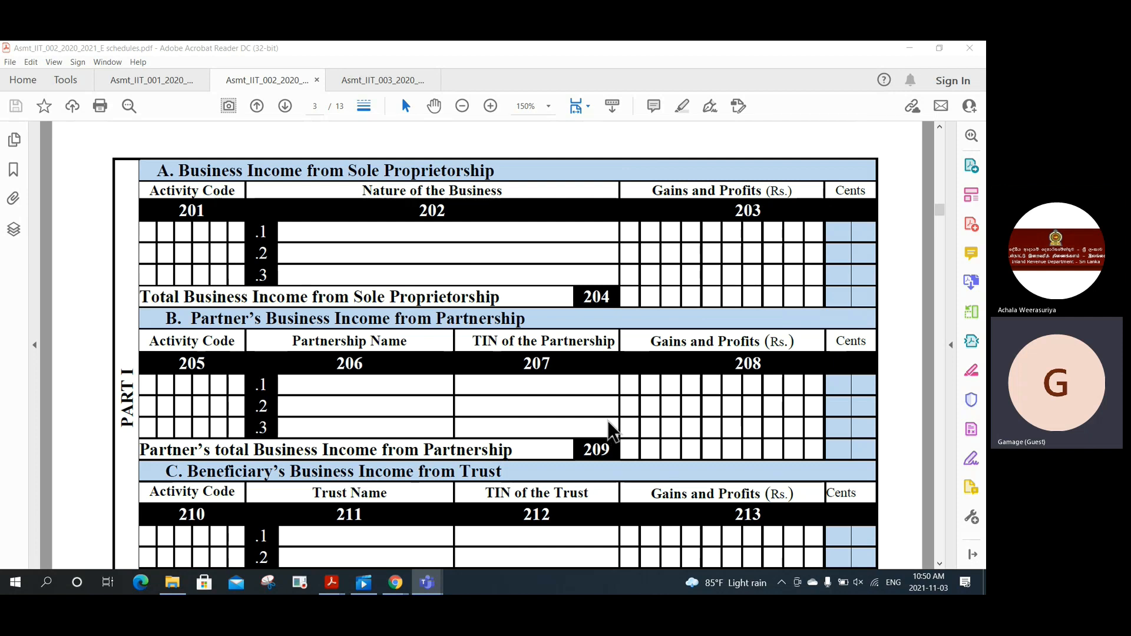
{"action": "scroll", "coordinate": [608, 422], "scroll_direction": "down", "scroll_amount": 3}
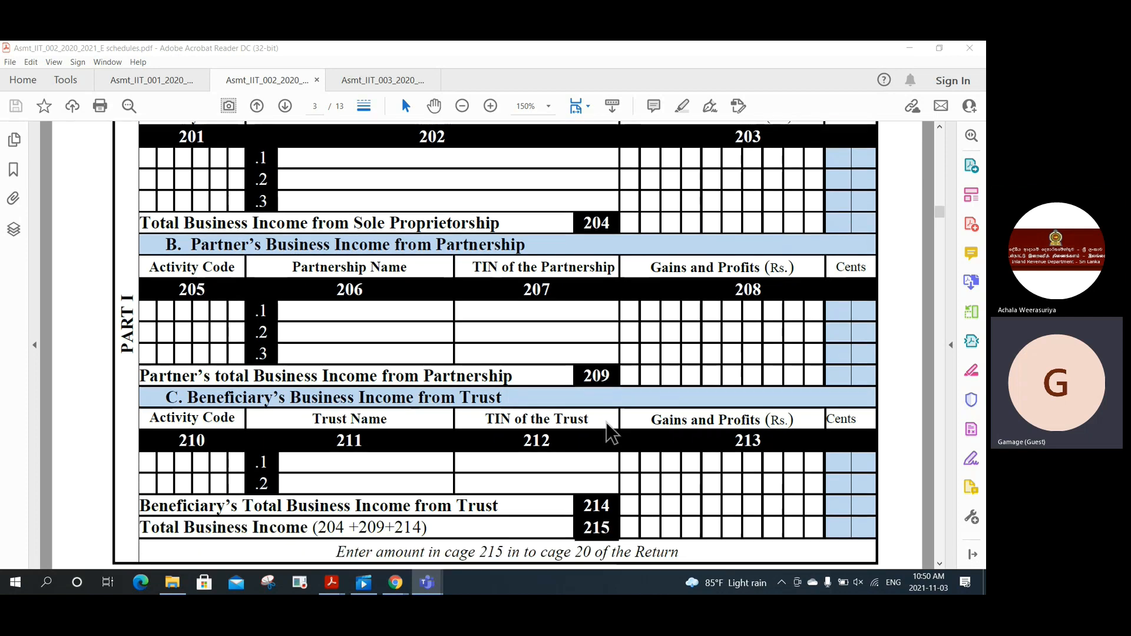
{"action": "scroll", "coordinate": [611, 433], "scroll_direction": "down", "scroll_amount": 3}
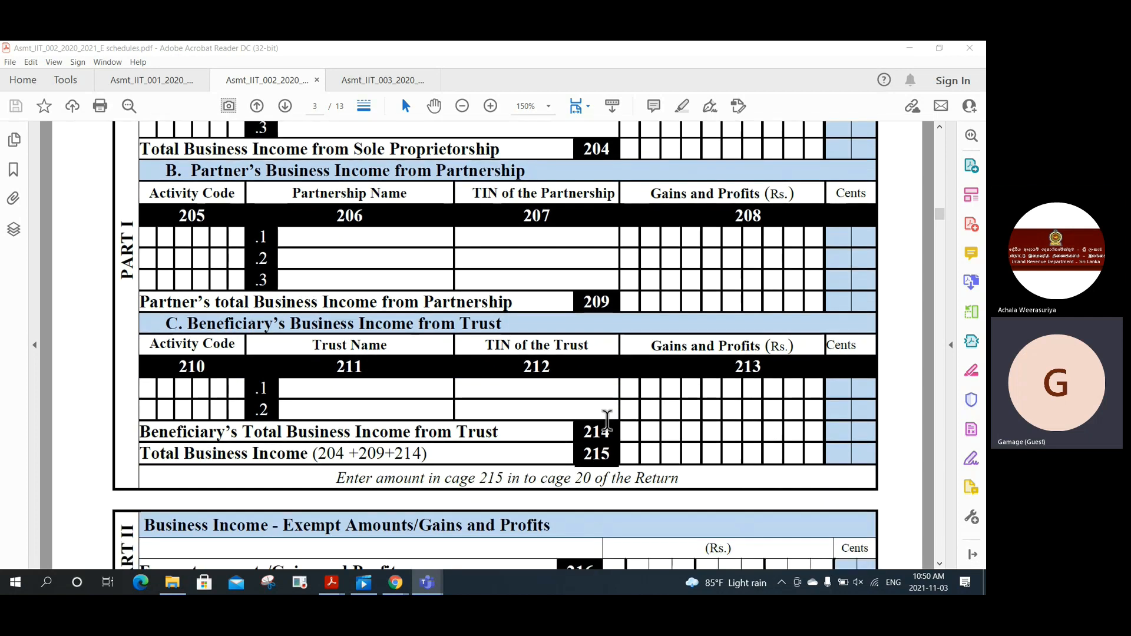
{"action": "scroll", "coordinate": [607, 420], "scroll_direction": "down", "scroll_amount": 1}
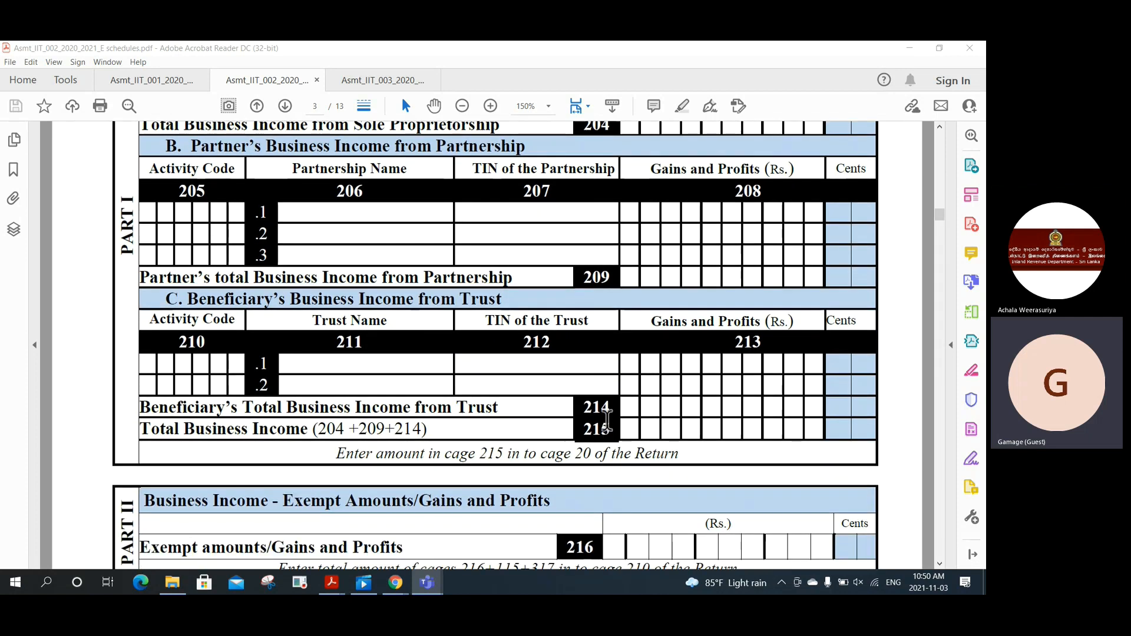
{"action": "scroll", "coordinate": [607, 419], "scroll_direction": "down", "scroll_amount": 5}
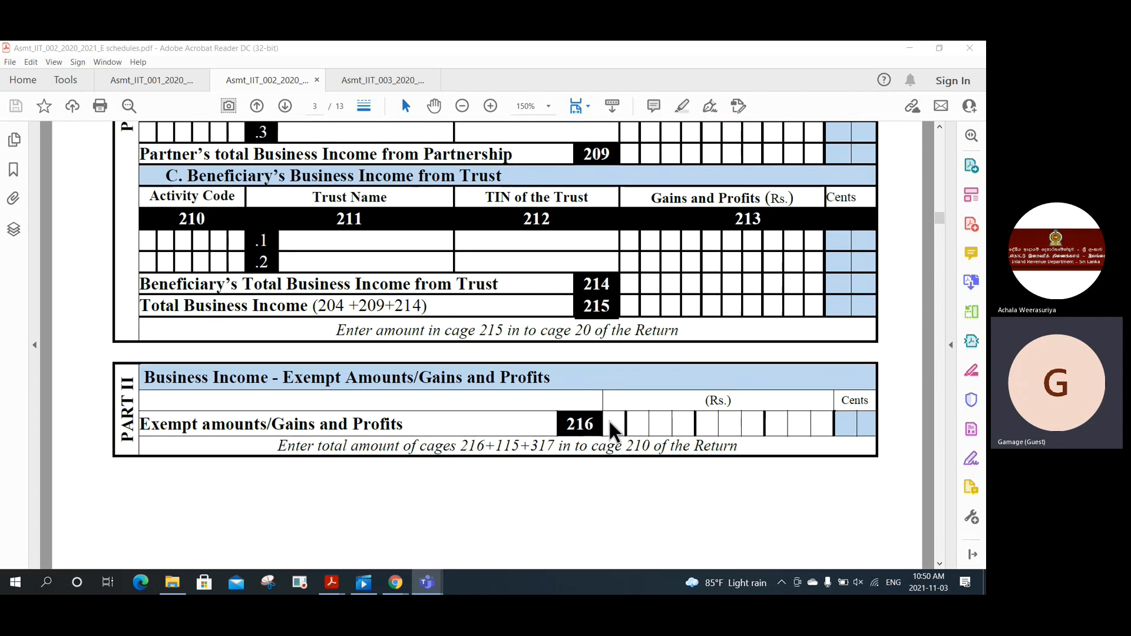
{"action": "scroll", "coordinate": [608, 419], "scroll_direction": "down", "scroll_amount": 7}
{"action": "scroll", "coordinate": [607, 419], "scroll_direction": "down", "scroll_amount": 10}
{"action": "scroll", "coordinate": [597, 417], "scroll_direction": "down", "scroll_amount": 5}
{"action": "scroll", "coordinate": [598, 416], "scroll_direction": "up", "scroll_amount": 5}
{"action": "scroll", "coordinate": [596, 414], "scroll_direction": "up", "scroll_amount": 10}
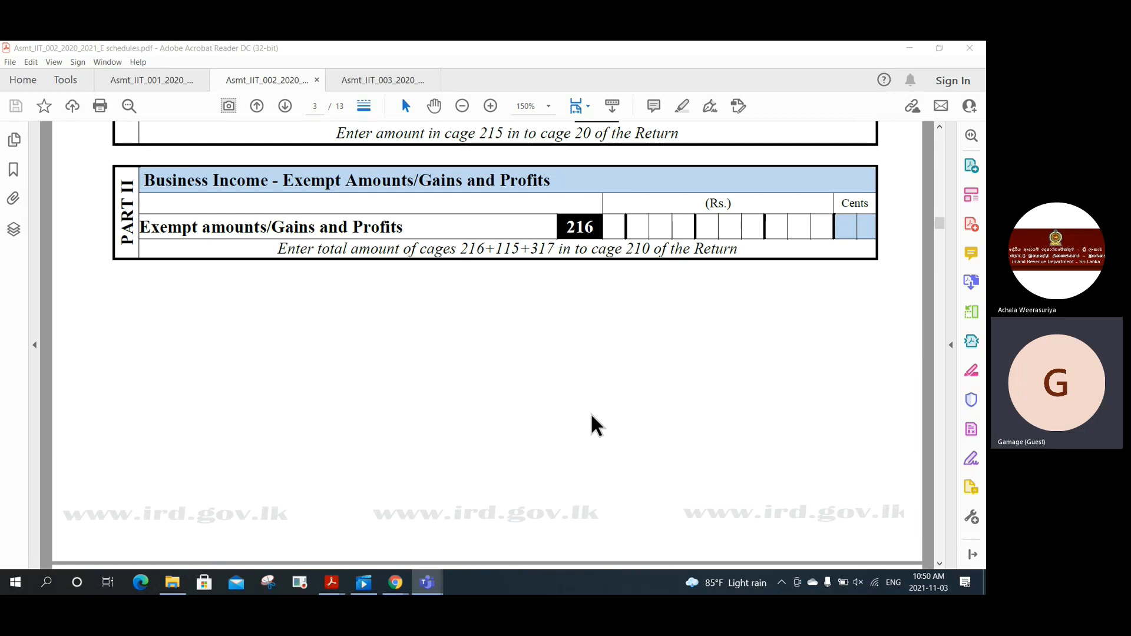
{"action": "scroll", "coordinate": [591, 414], "scroll_direction": "down", "scroll_amount": 3}
Step: Scroll through Schedule 3 Investment Income down to rent relief cage 316 and exempt amounts cage 317
{"action": "scroll", "coordinate": [592, 416], "scroll_direction": "down", "scroll_amount": 12}
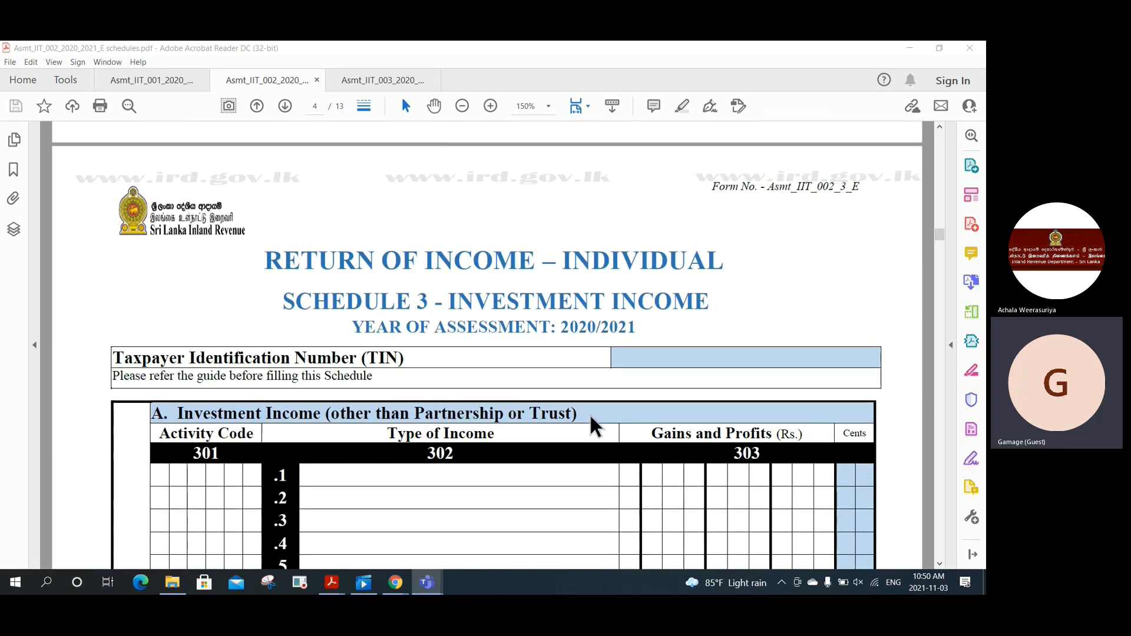
{"action": "scroll", "coordinate": [591, 424], "scroll_direction": "down", "scroll_amount": 1}
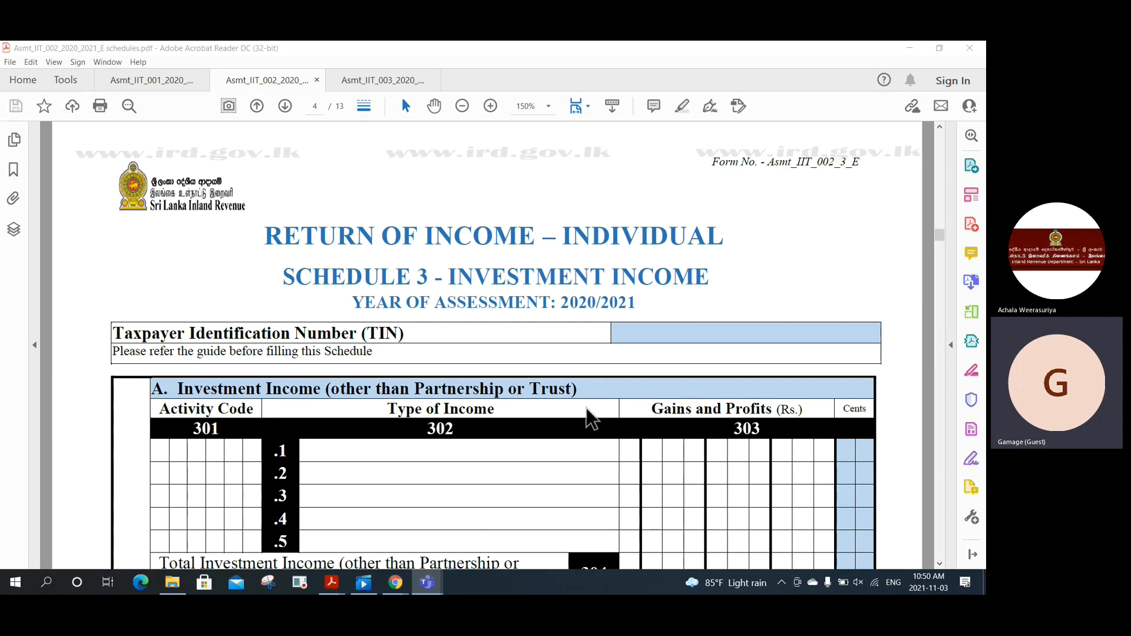
{"action": "scroll", "coordinate": [587, 408], "scroll_direction": "down", "scroll_amount": 1}
{"action": "scroll", "coordinate": [587, 408], "scroll_direction": "down", "scroll_amount": 1}
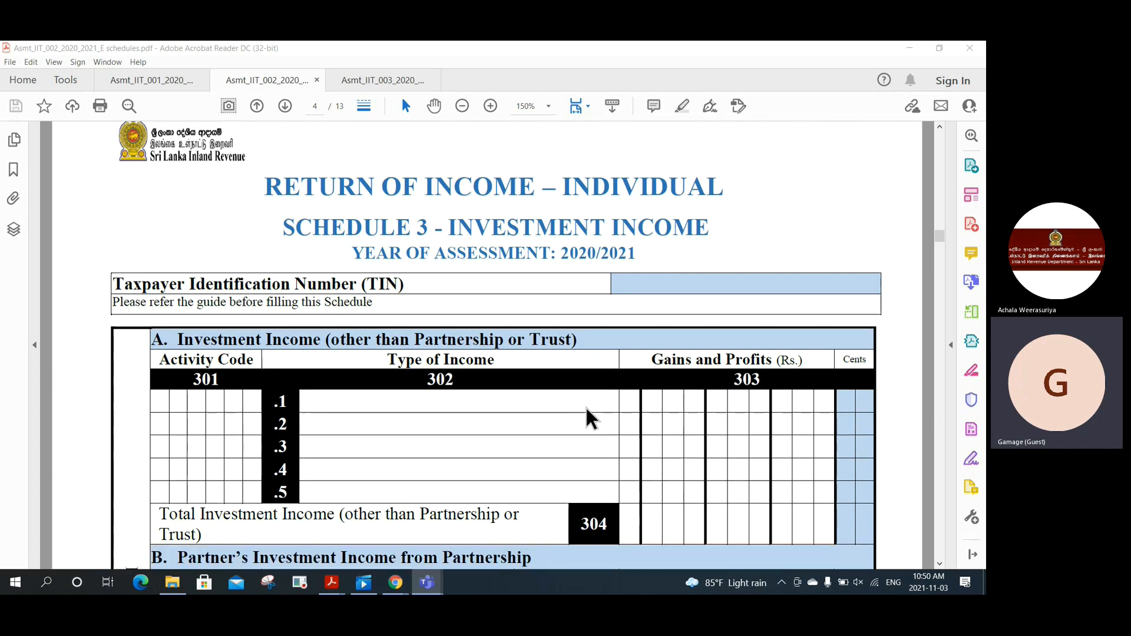
{"action": "scroll", "coordinate": [586, 408], "scroll_direction": "down", "scroll_amount": 2}
{"action": "scroll", "coordinate": [586, 408], "scroll_direction": "down", "scroll_amount": 2}
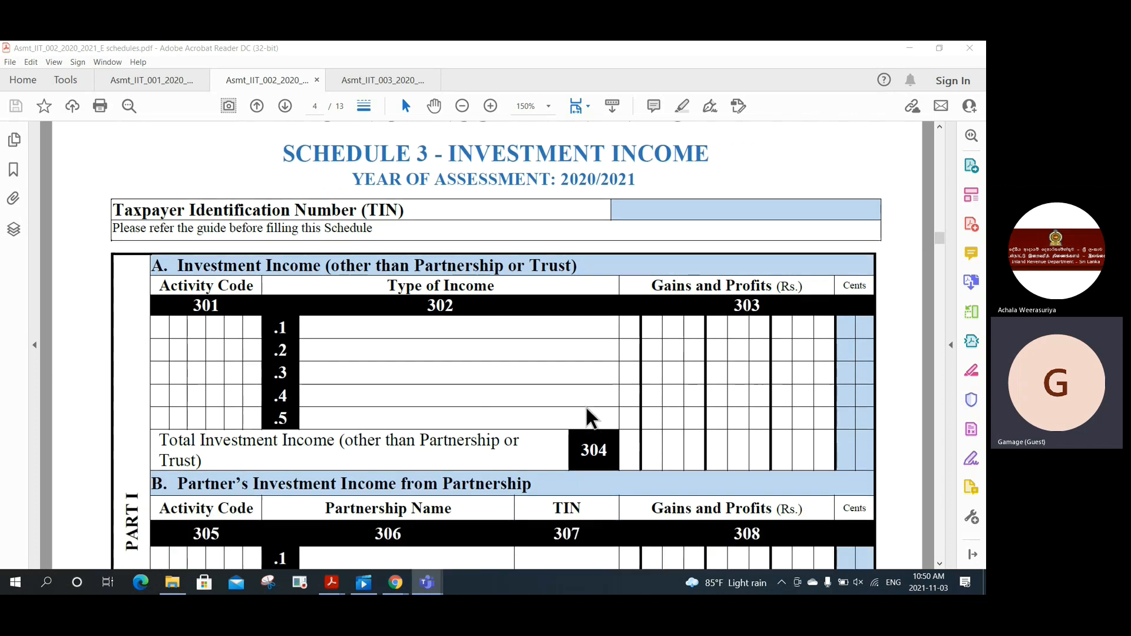
{"action": "scroll", "coordinate": [587, 407], "scroll_direction": "down", "scroll_amount": 1}
{"action": "scroll", "coordinate": [586, 407], "scroll_direction": "down", "scroll_amount": 3}
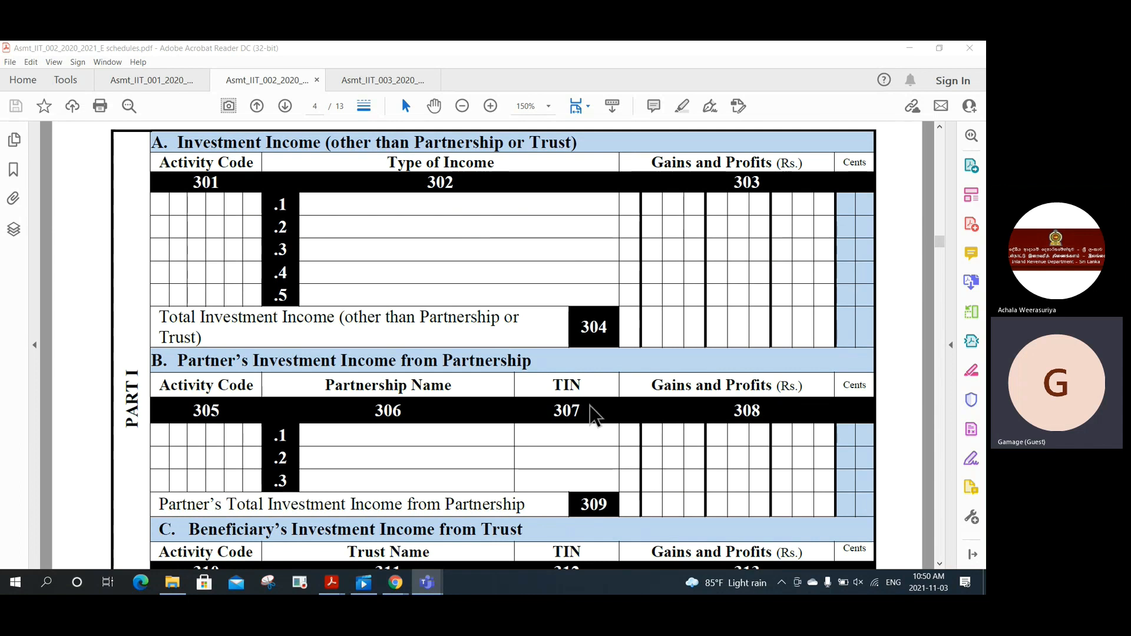
{"action": "scroll", "coordinate": [593, 414], "scroll_direction": "down", "scroll_amount": 1}
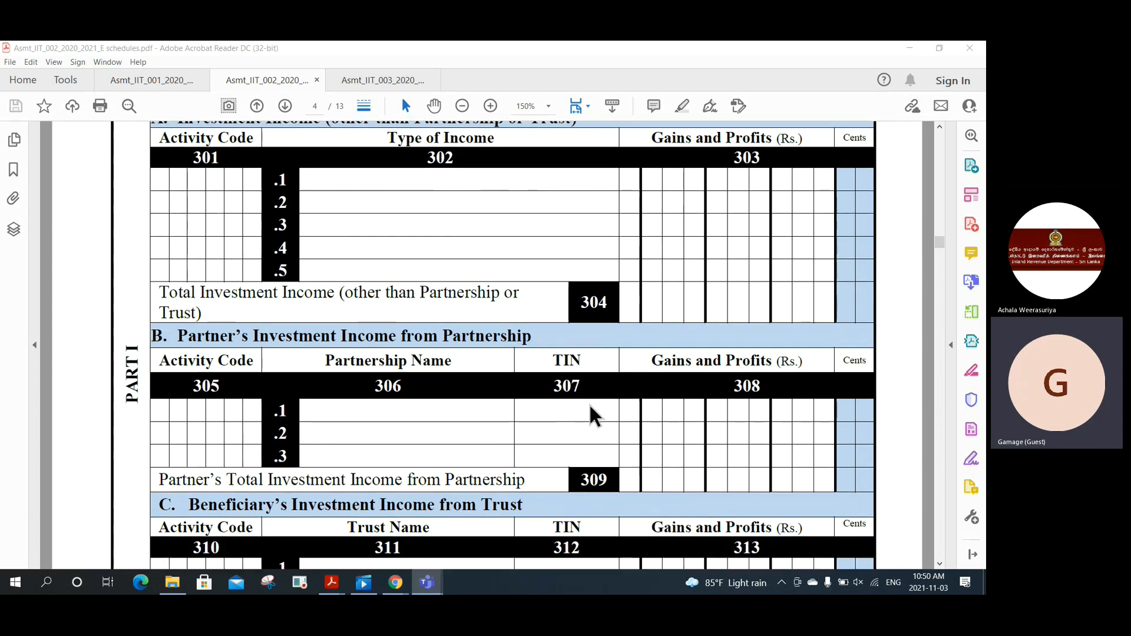
{"action": "scroll", "coordinate": [591, 414], "scroll_direction": "down", "scroll_amount": 1}
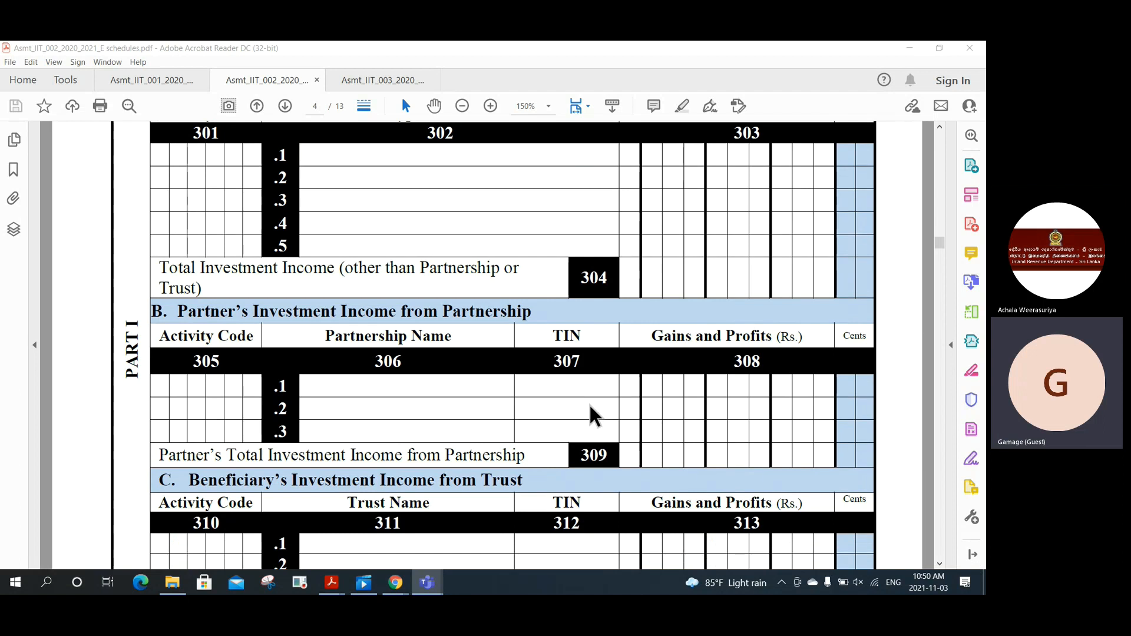
{"action": "scroll", "coordinate": [590, 406], "scroll_direction": "down", "scroll_amount": 2}
{"action": "scroll", "coordinate": [591, 407], "scroll_direction": "down", "scroll_amount": 1}
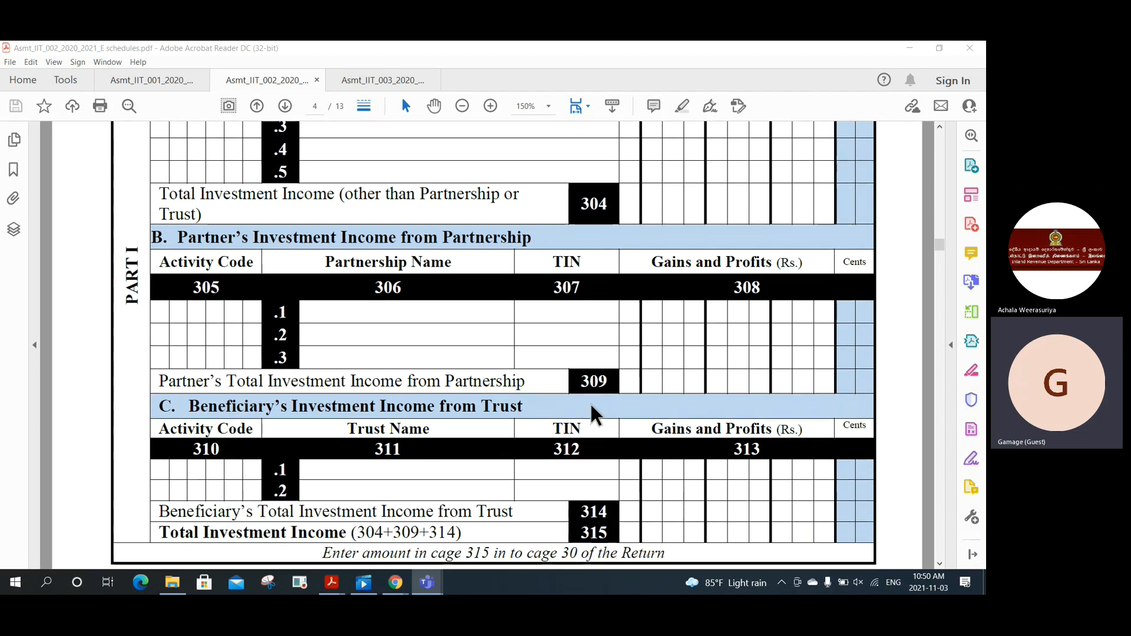
{"action": "scroll", "coordinate": [591, 405], "scroll_direction": "down", "scroll_amount": 1}
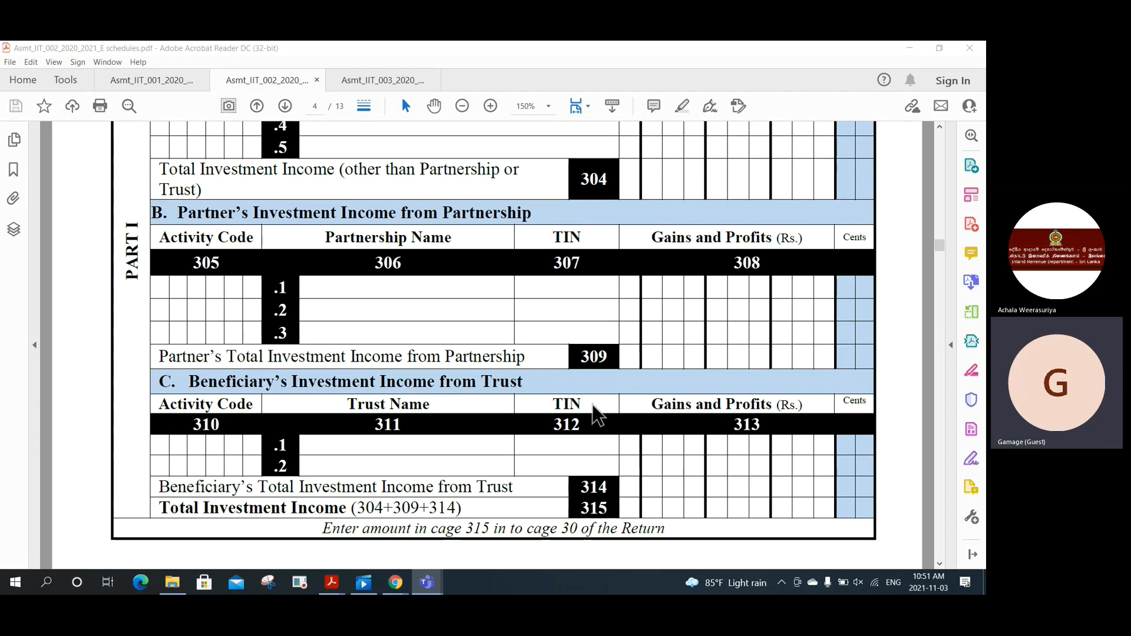
{"action": "scroll", "coordinate": [597, 415], "scroll_direction": "down", "scroll_amount": 1}
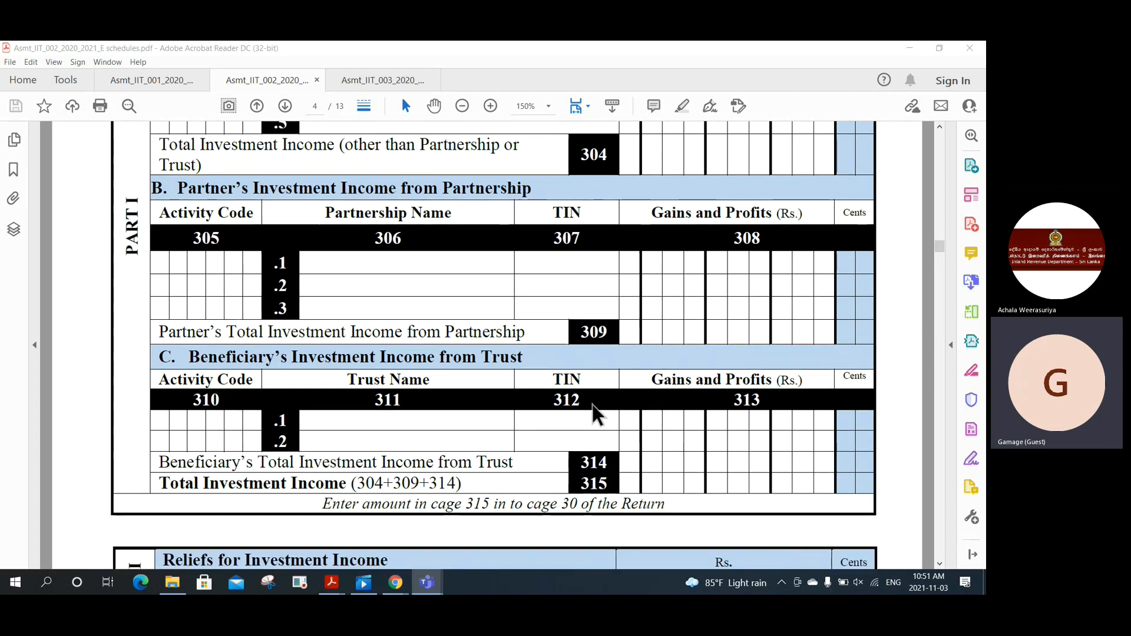
{"action": "scroll", "coordinate": [597, 415], "scroll_direction": "down", "scroll_amount": 5}
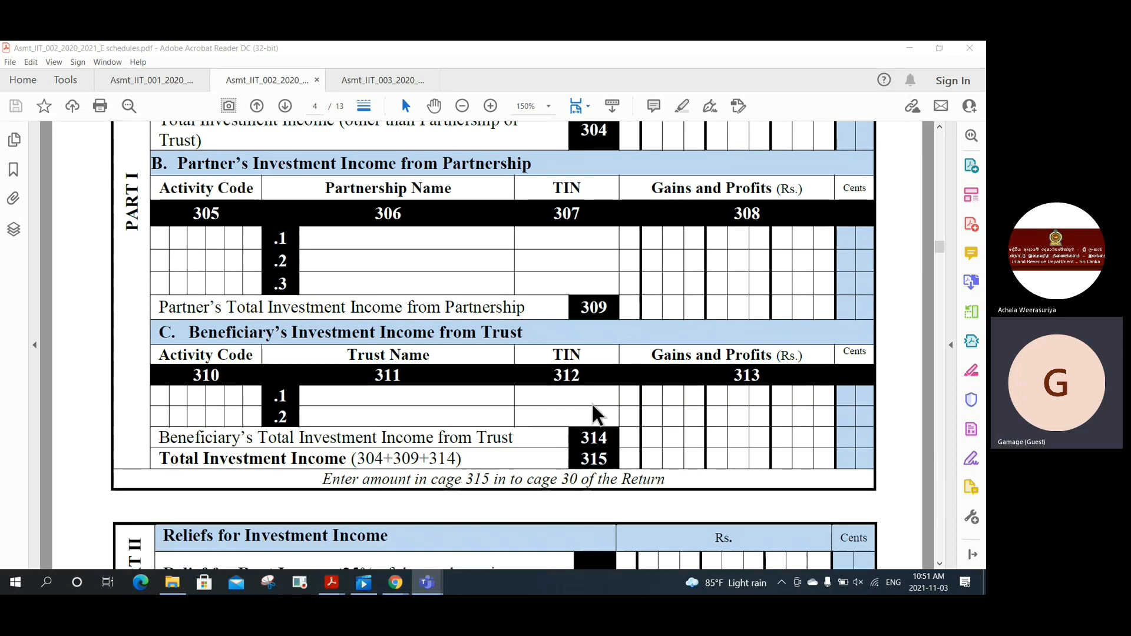
{"action": "scroll", "coordinate": [595, 404], "scroll_direction": "down", "scroll_amount": 6}
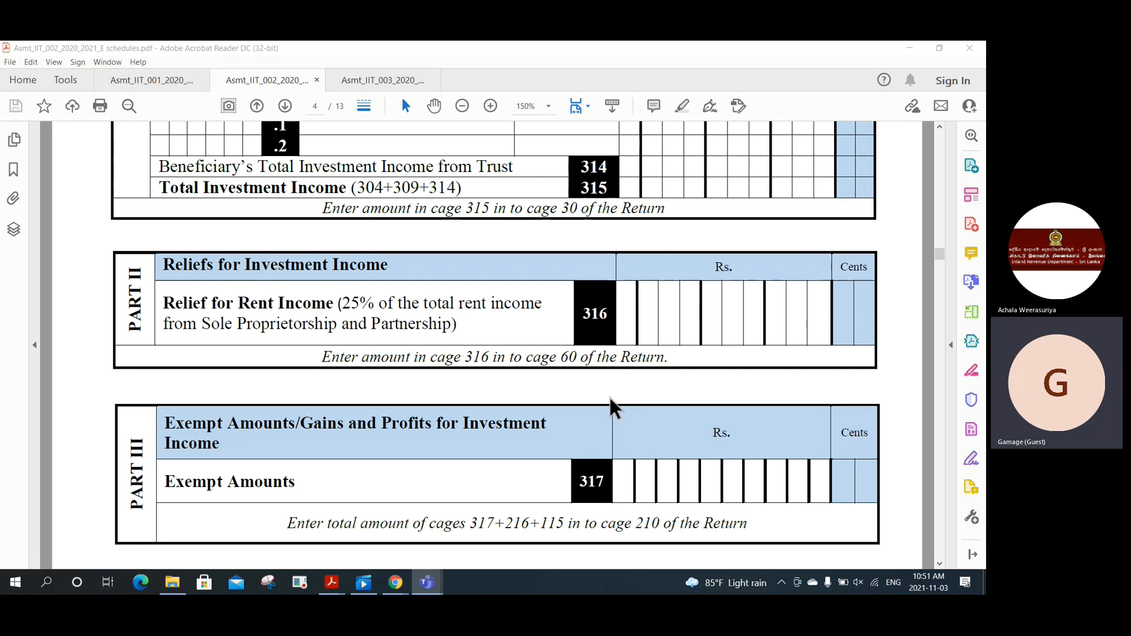
{"action": "scroll", "coordinate": [611, 400], "scroll_direction": "down", "scroll_amount": 3}
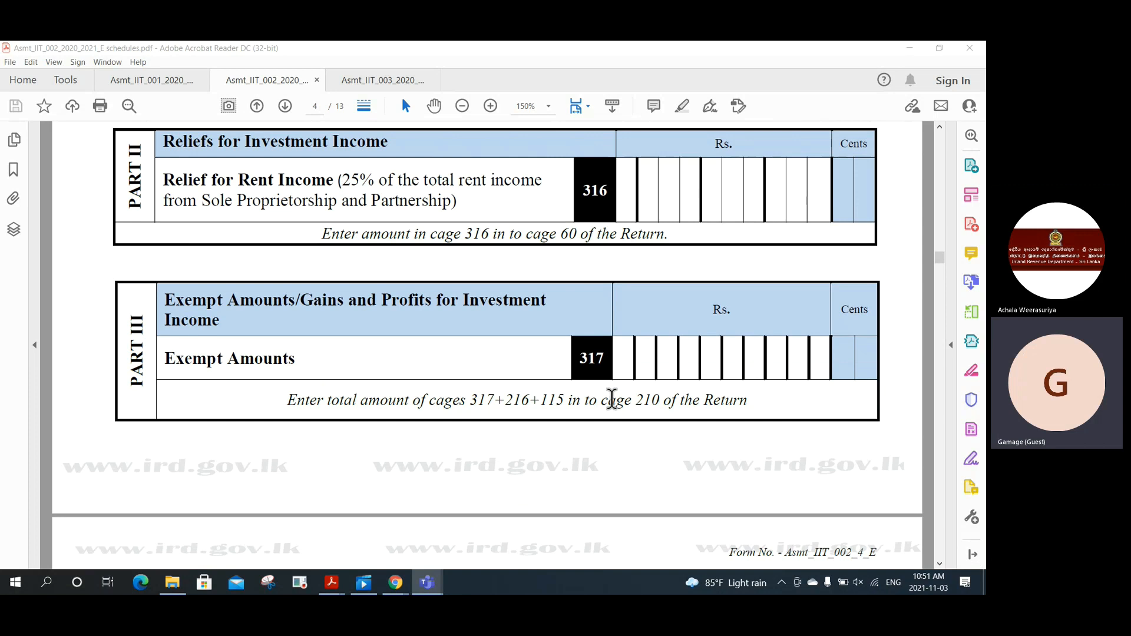
{"action": "scroll", "coordinate": [611, 400], "scroll_direction": "down", "scroll_amount": 3}
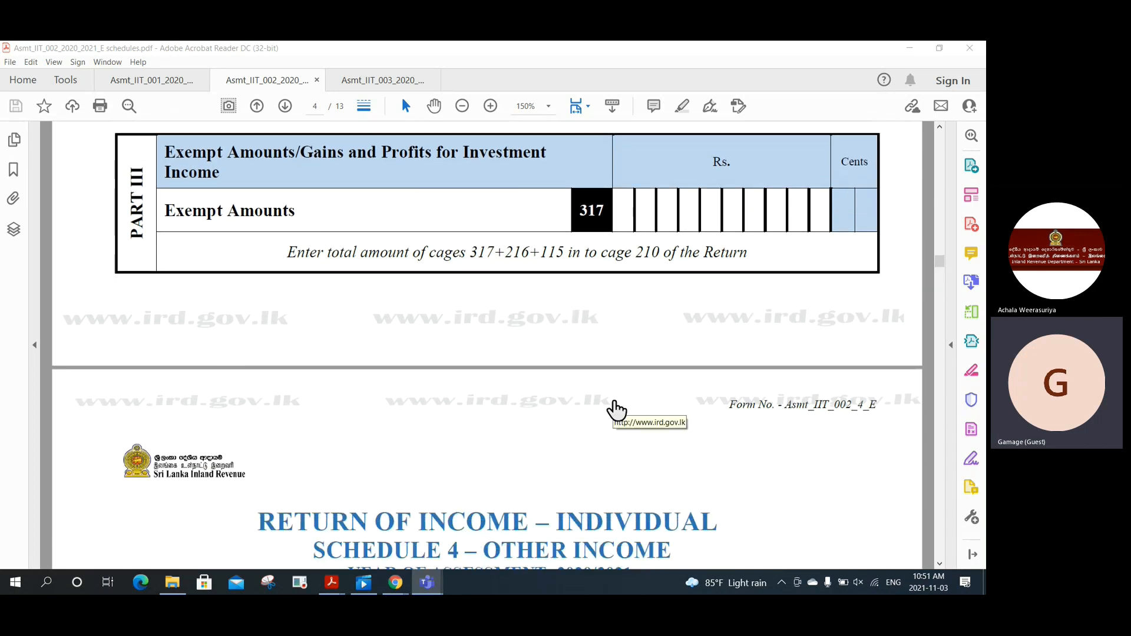
Step: Scroll through page 5's Schedule 4 Other Income to page 6's Schedule 5A cages 501–504
{"action": "scroll", "coordinate": [616, 410], "scroll_direction": "down", "scroll_amount": 6}
{"action": "scroll", "coordinate": [612, 399], "scroll_direction": "down", "scroll_amount": 2}
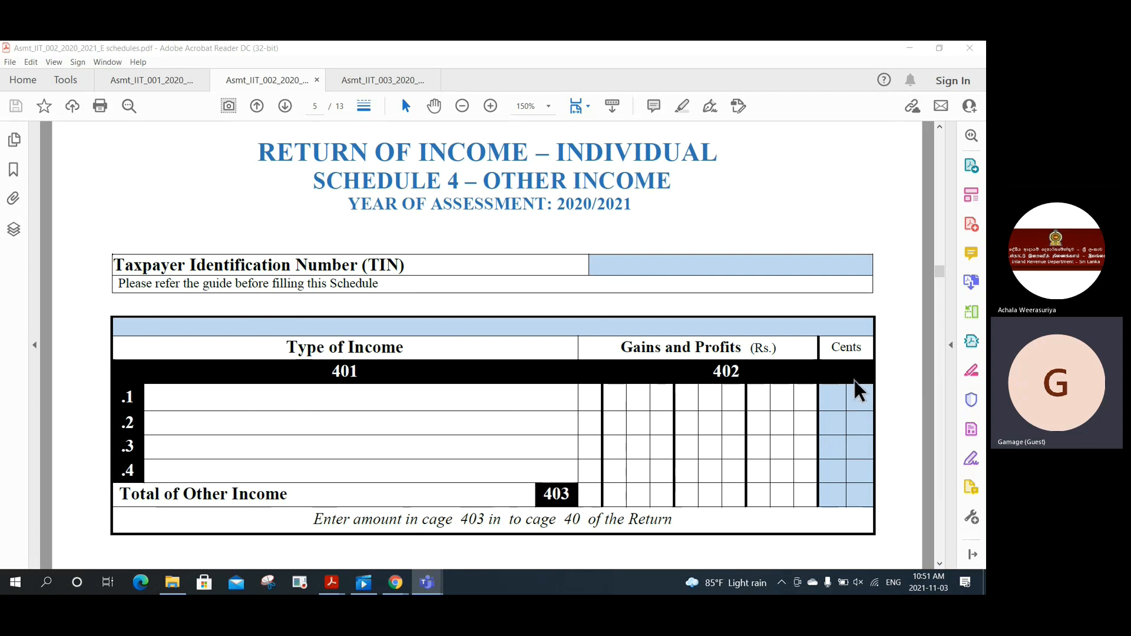
{"action": "scroll", "coordinate": [821, 377], "scroll_direction": "down", "scroll_amount": 5}
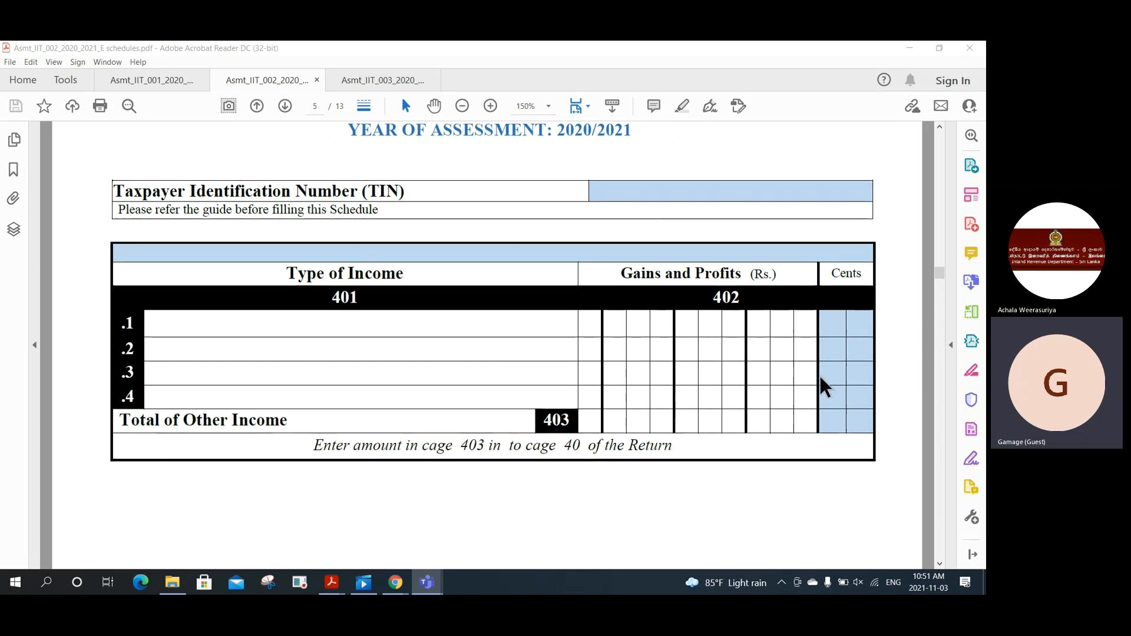
{"action": "scroll", "coordinate": [821, 377], "scroll_direction": "down", "scroll_amount": 10}
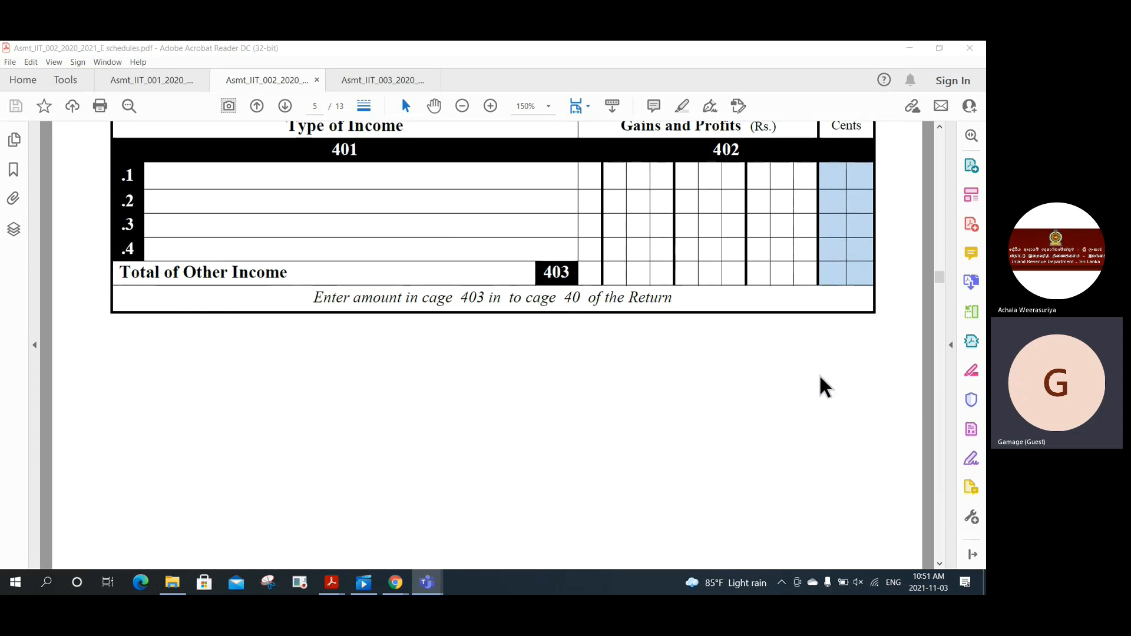
{"action": "scroll", "coordinate": [820, 376], "scroll_direction": "down", "scroll_amount": 10}
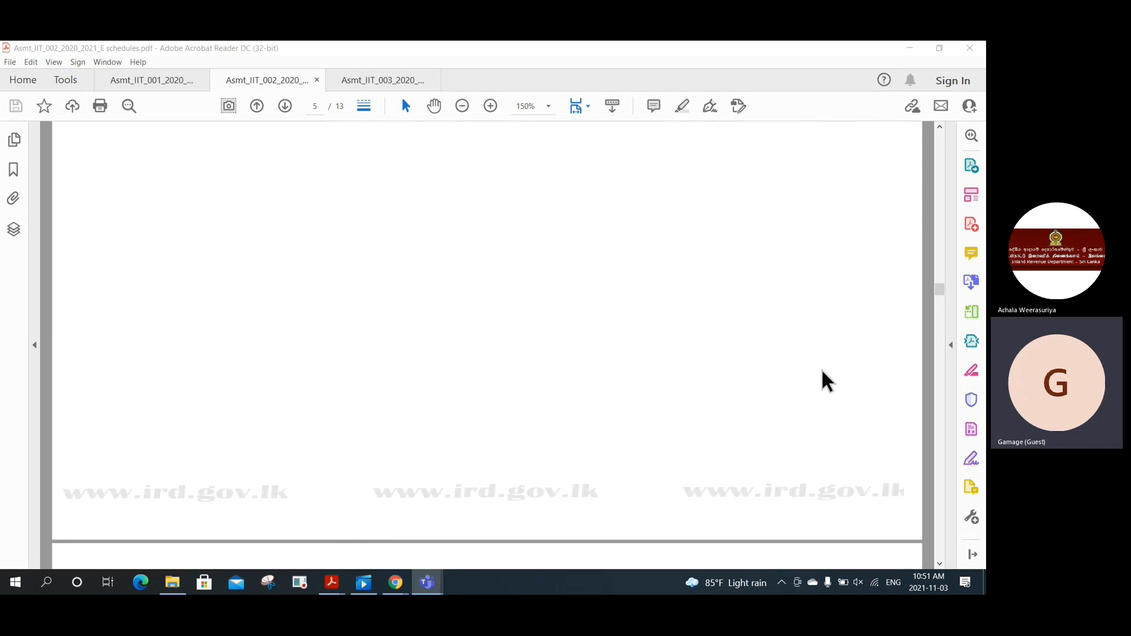
{"action": "scroll", "coordinate": [821, 368], "scroll_direction": "down", "scroll_amount": 11}
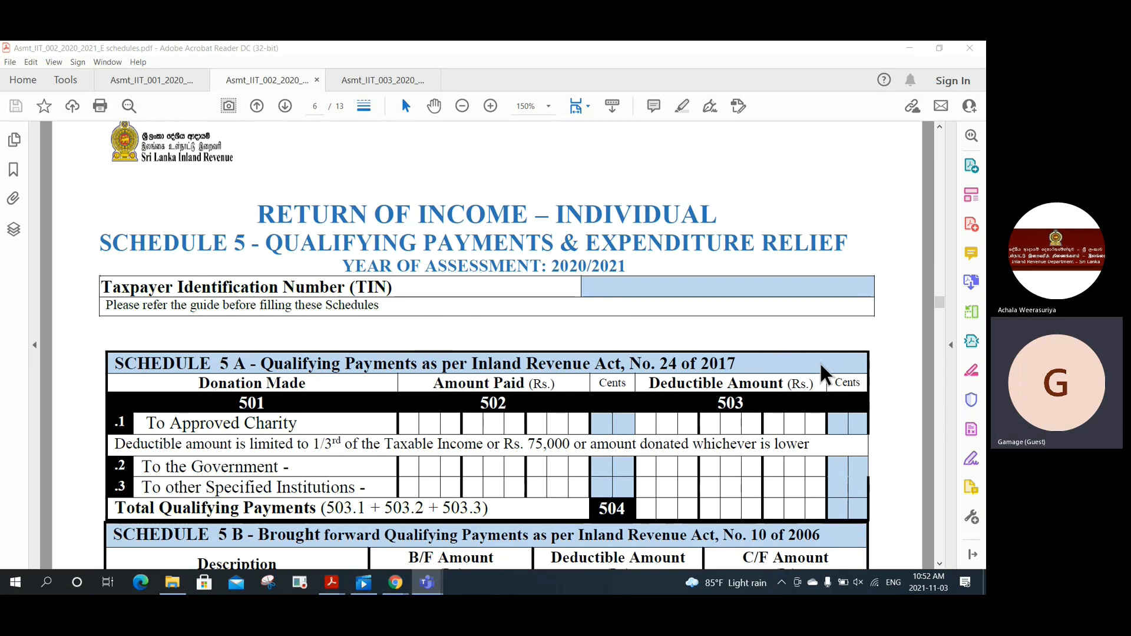
Step: Scroll past Schedule 5B rows and totals 509/510 to Schedule 5C cages 511–512 on page 7
{"action": "scroll", "coordinate": [819, 362], "scroll_direction": "down", "scroll_amount": 5}
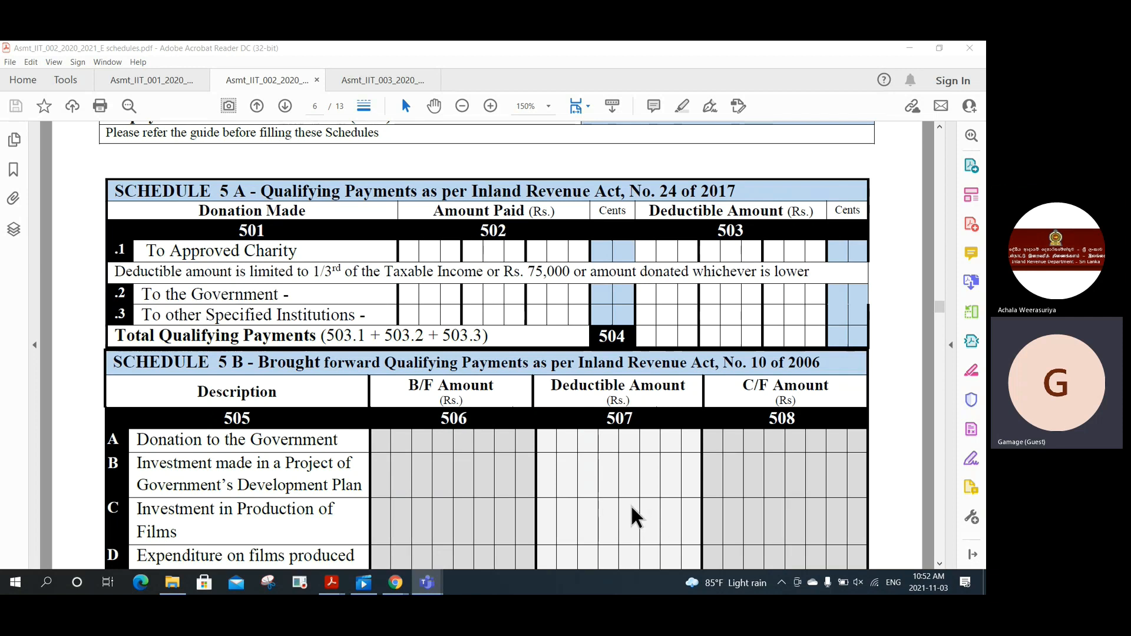
{"action": "scroll", "coordinate": [631, 506], "scroll_direction": "down", "scroll_amount": 3}
{"action": "scroll", "coordinate": [625, 514], "scroll_direction": "down", "scroll_amount": 3}
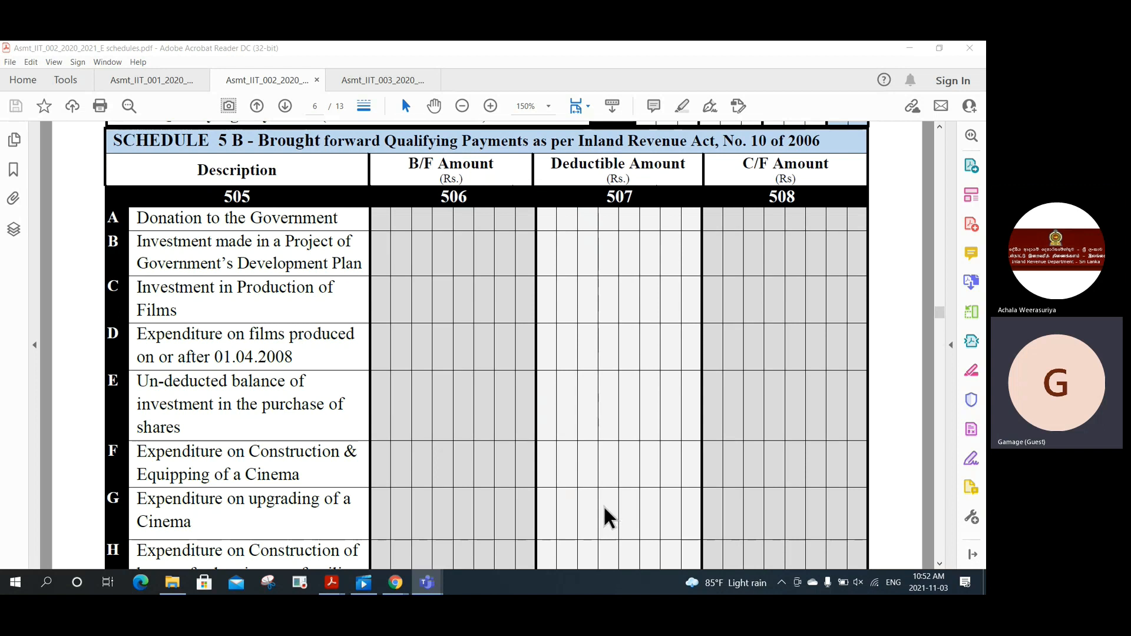
{"action": "scroll", "coordinate": [604, 506], "scroll_direction": "down", "scroll_amount": 8}
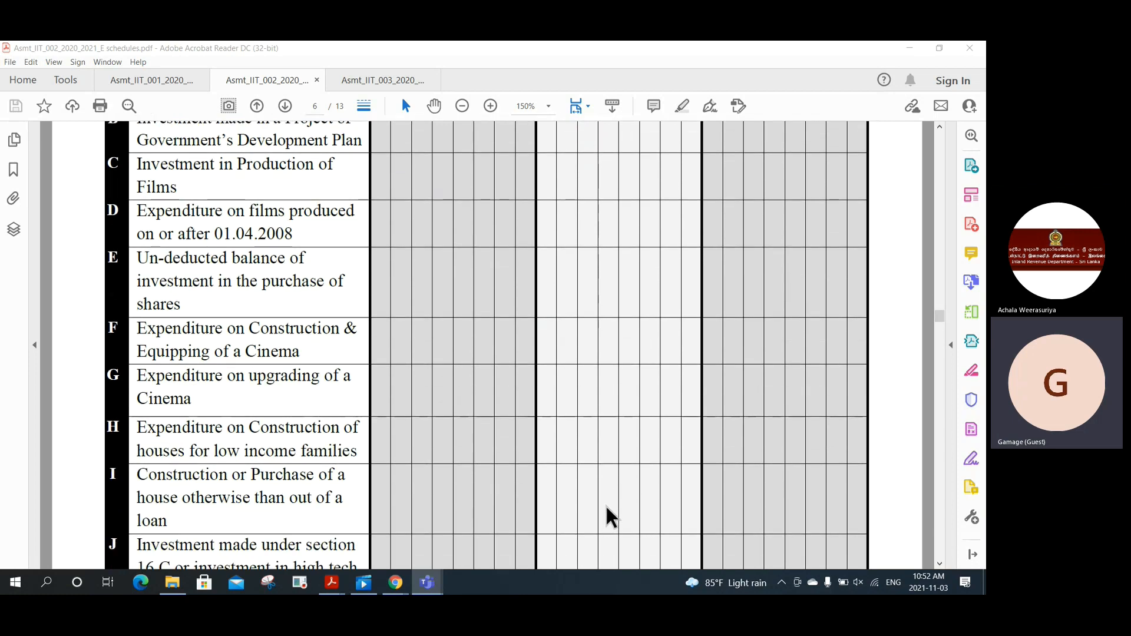
{"action": "scroll", "coordinate": [606, 501], "scroll_direction": "down", "scroll_amount": 7}
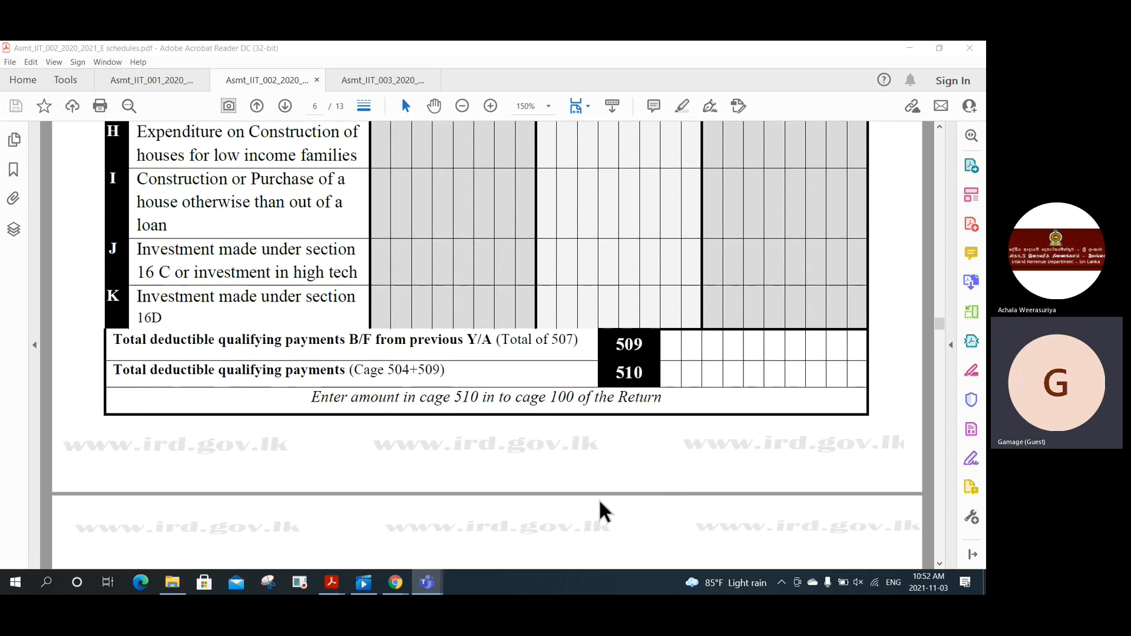
{"action": "scroll", "coordinate": [600, 510], "scroll_direction": "down", "scroll_amount": 10}
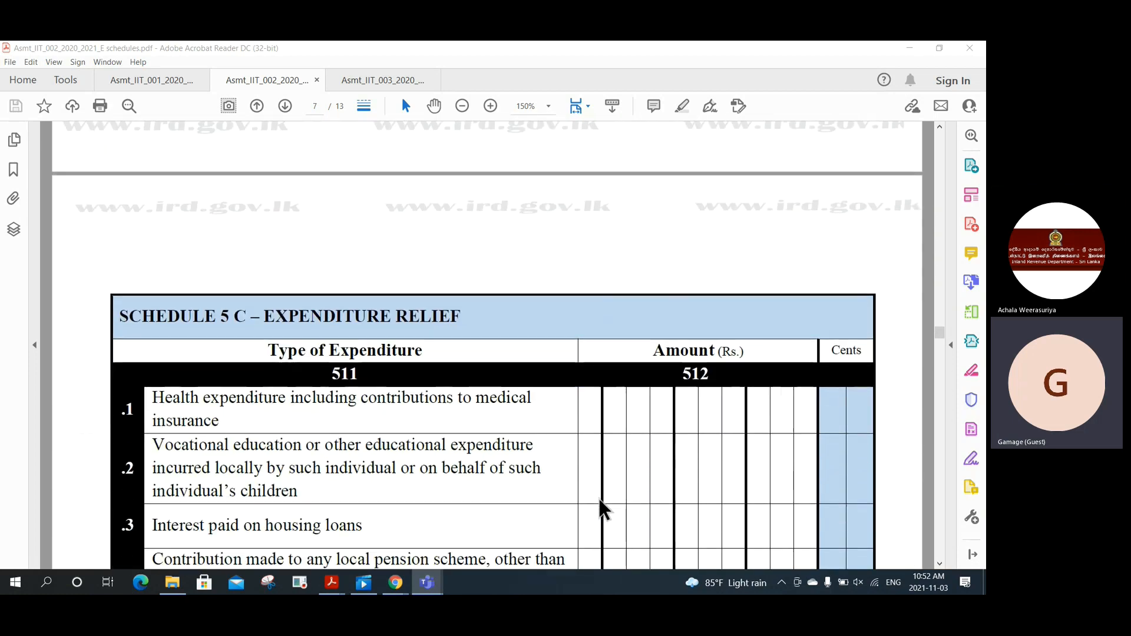
Step: Scroll past Schedule 5C cages 513–514 to the Schedule 6 heading on page 8
{"action": "scroll", "coordinate": [598, 501], "scroll_direction": "down", "scroll_amount": 2}
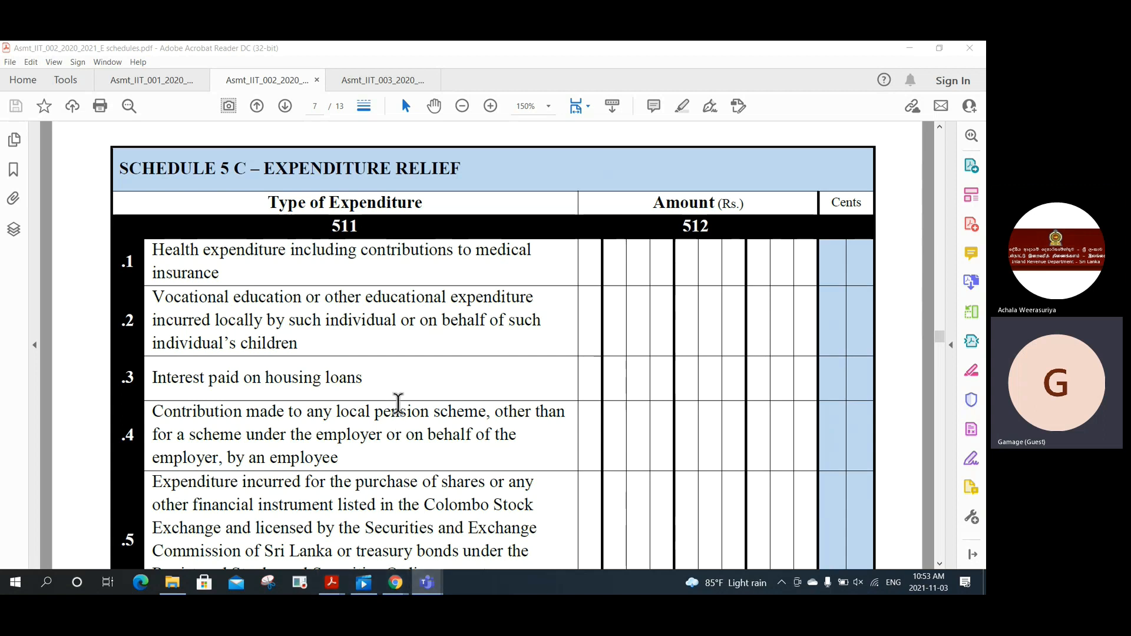
{"action": "scroll", "coordinate": [399, 405], "scroll_direction": "down", "scroll_amount": 5}
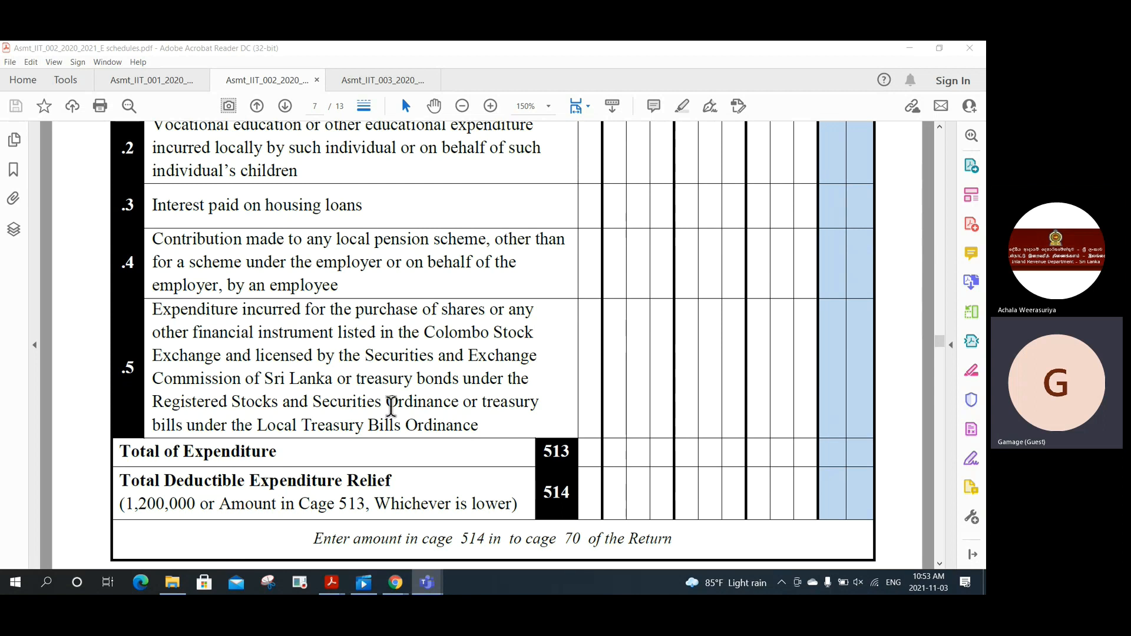
{"action": "scroll", "coordinate": [391, 405], "scroll_direction": "down", "scroll_amount": 1}
{"action": "scroll", "coordinate": [391, 406], "scroll_direction": "down", "scroll_amount": 4}
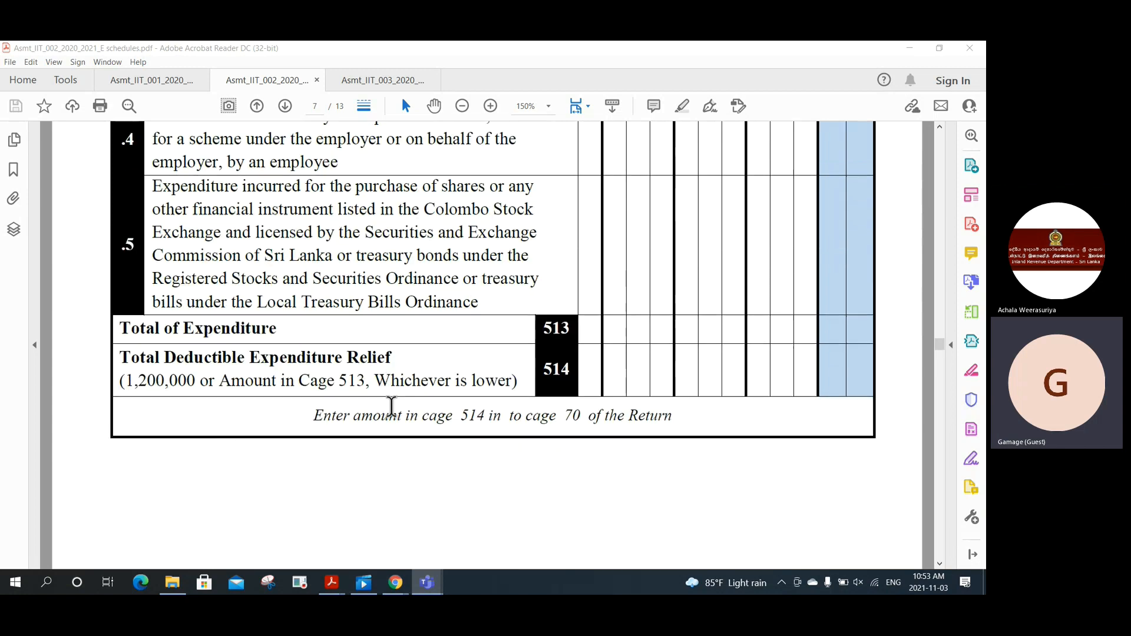
{"action": "scroll", "coordinate": [392, 405], "scroll_direction": "down", "scroll_amount": 10}
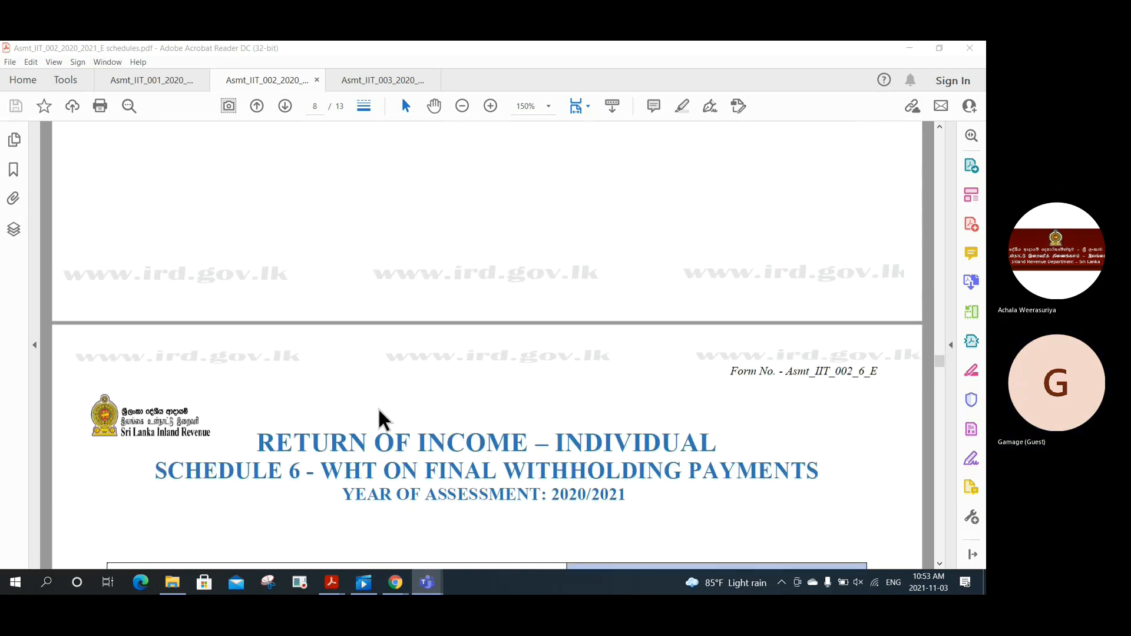
Step: Scroll through Schedules 6 A and 6 B to page 9's Schedule 7A cages 701–708
{"action": "scroll", "coordinate": [375, 408], "scroll_direction": "down", "scroll_amount": 3}
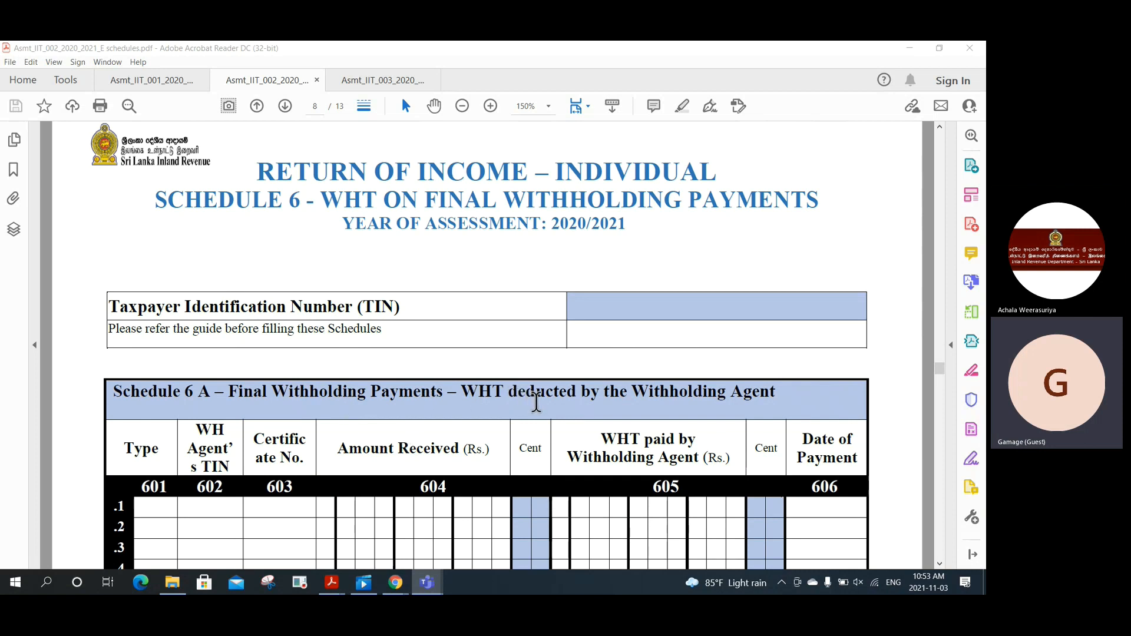
{"action": "scroll", "coordinate": [539, 396], "scroll_direction": "down", "scroll_amount": 5}
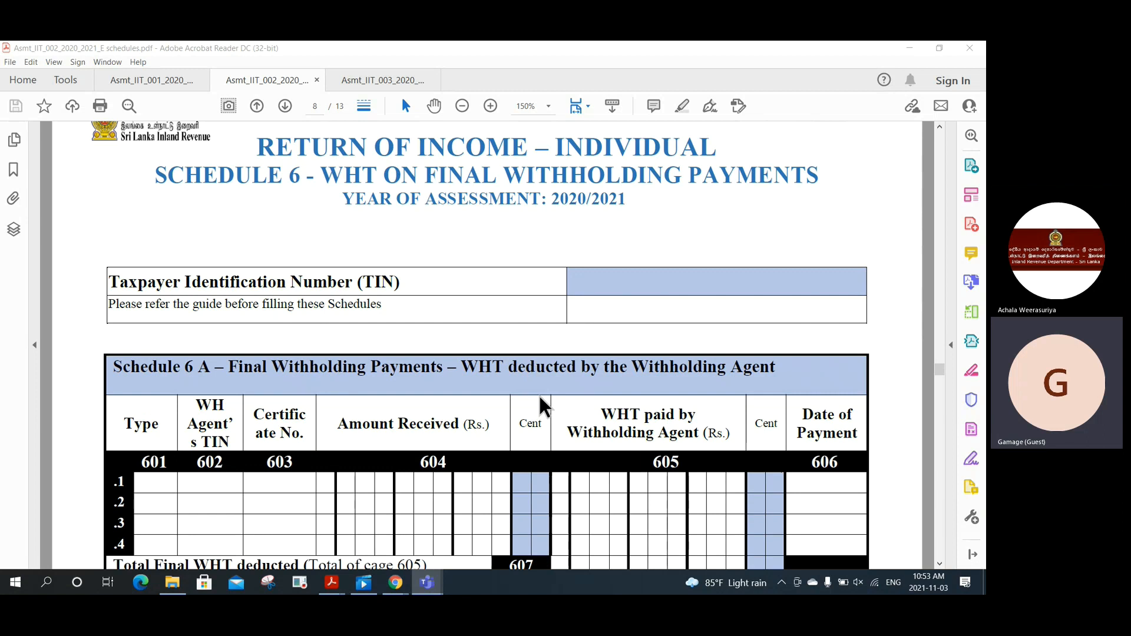
{"action": "scroll", "coordinate": [541, 397], "scroll_direction": "down", "scroll_amount": 2}
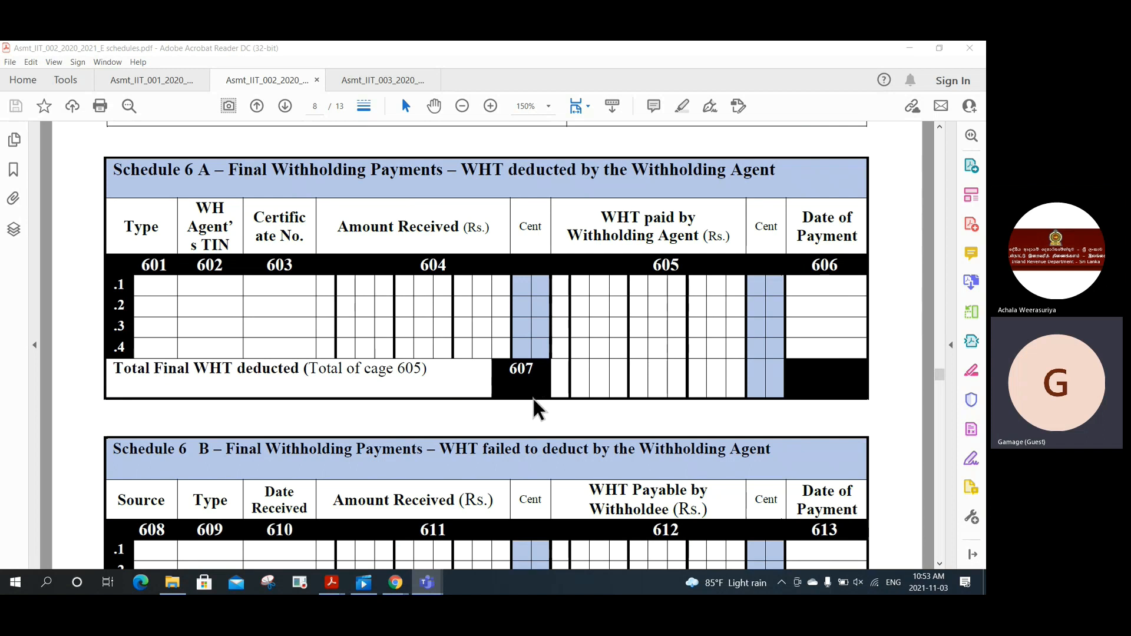
{"action": "scroll", "coordinate": [534, 398], "scroll_direction": "down", "scroll_amount": 12}
{"action": "scroll", "coordinate": [530, 402], "scroll_direction": "down", "scroll_amount": 15}
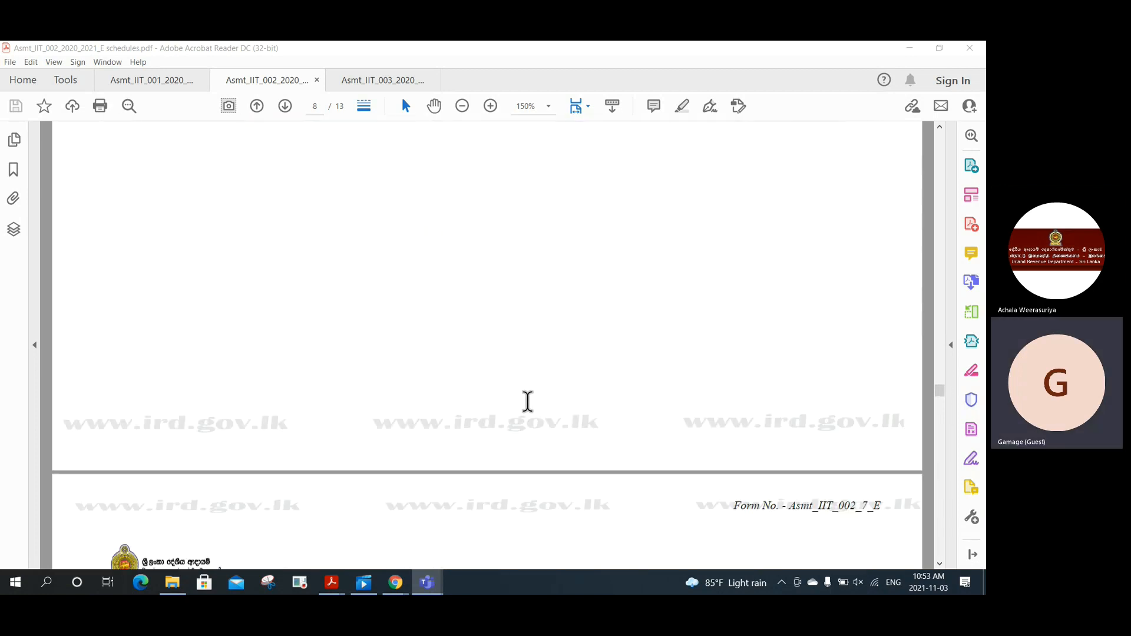
{"action": "scroll", "coordinate": [525, 401], "scroll_direction": "down", "scroll_amount": 8}
{"action": "scroll", "coordinate": [525, 399], "scroll_direction": "down", "scroll_amount": 1}
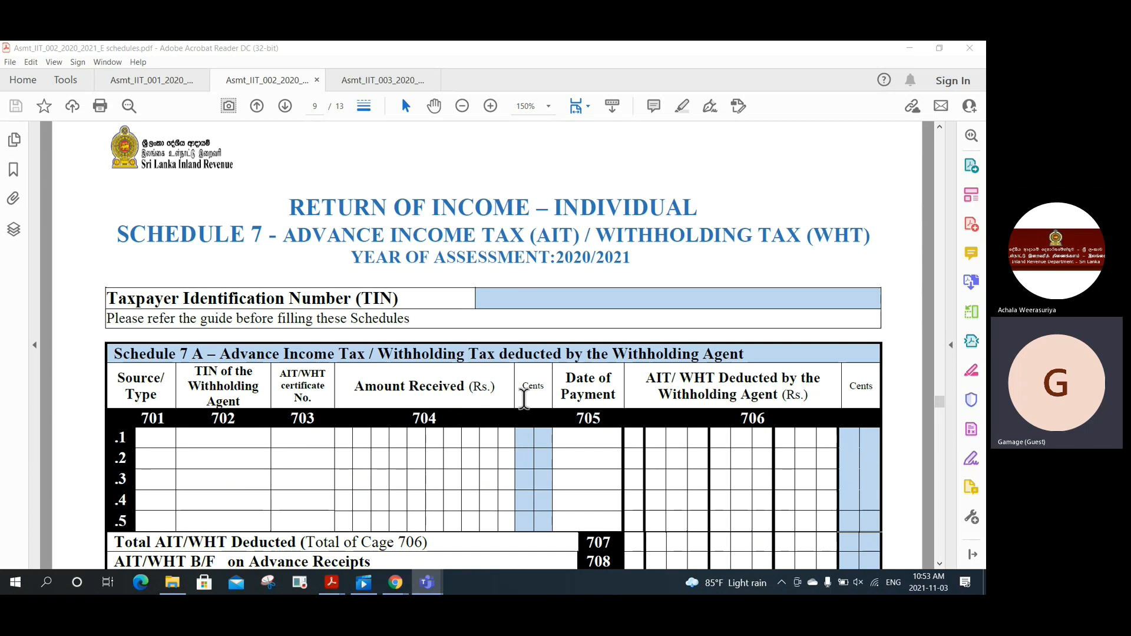
Step: Scroll past Schedules 7 A, 7 B and 07 C (cages 712–727) to the Schedule 8 Tax Calculation heading
{"action": "scroll", "coordinate": [520, 399], "scroll_direction": "down", "scroll_amount": 1}
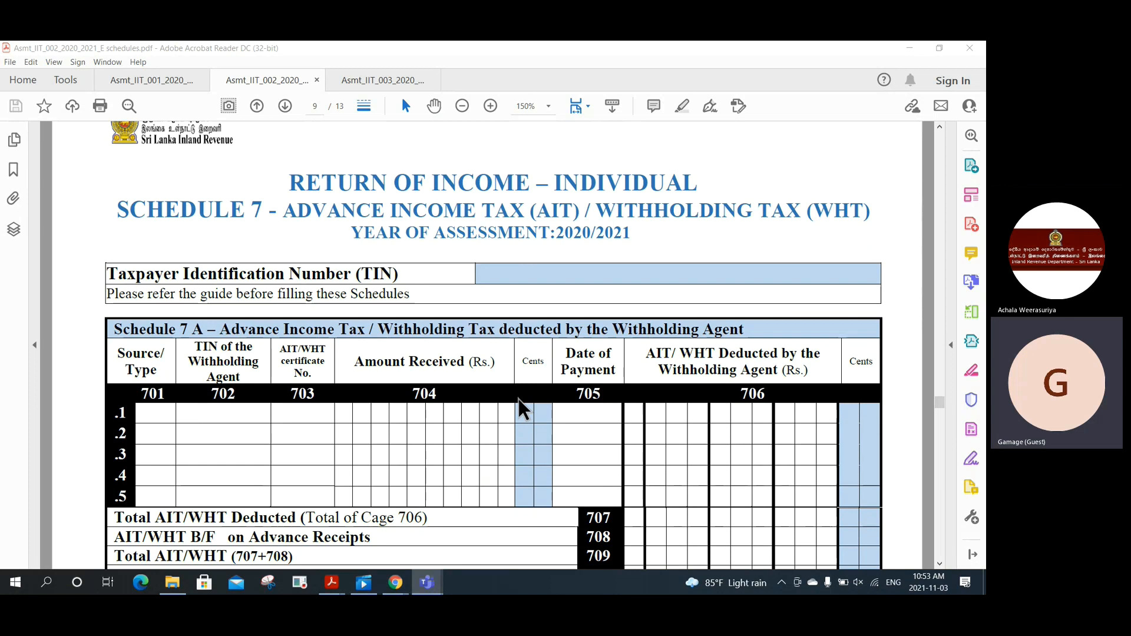
{"action": "scroll", "coordinate": [518, 398], "scroll_direction": "down", "scroll_amount": 5}
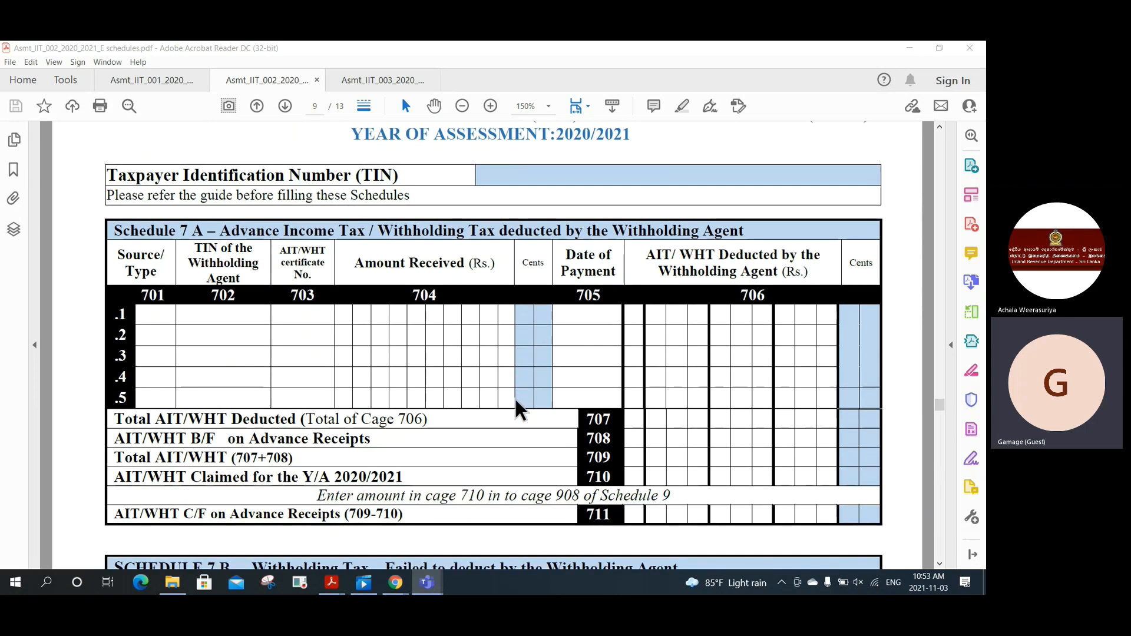
{"action": "scroll", "coordinate": [513, 407], "scroll_direction": "down", "scroll_amount": 5}
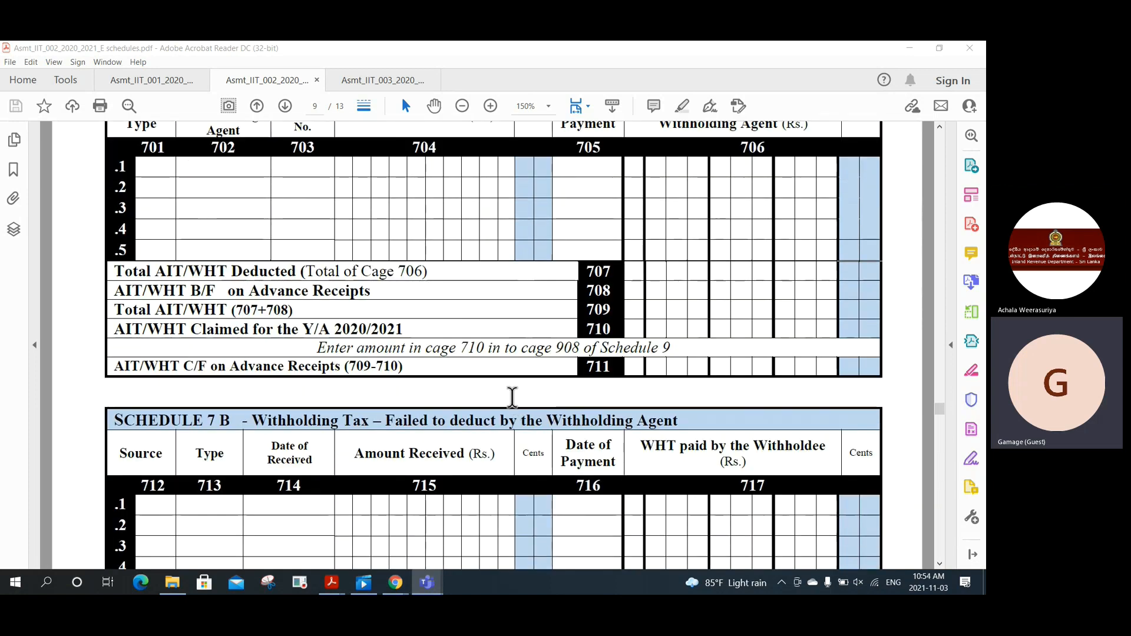
{"action": "scroll", "coordinate": [513, 407], "scroll_direction": "down", "scroll_amount": 6}
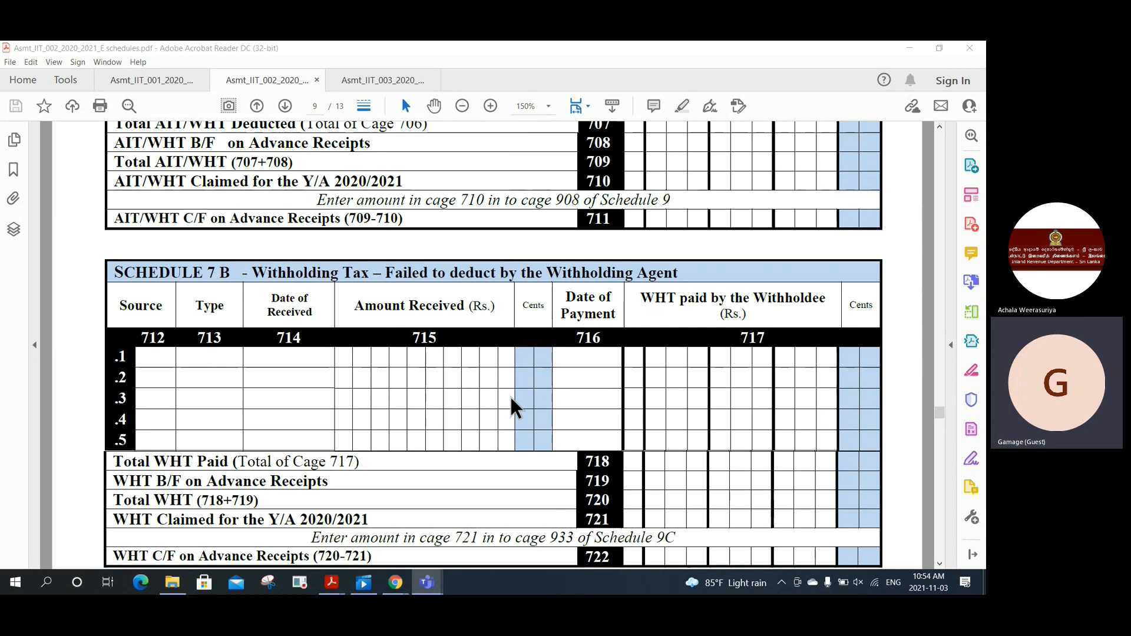
{"action": "scroll", "coordinate": [511, 398], "scroll_direction": "down", "scroll_amount": 12}
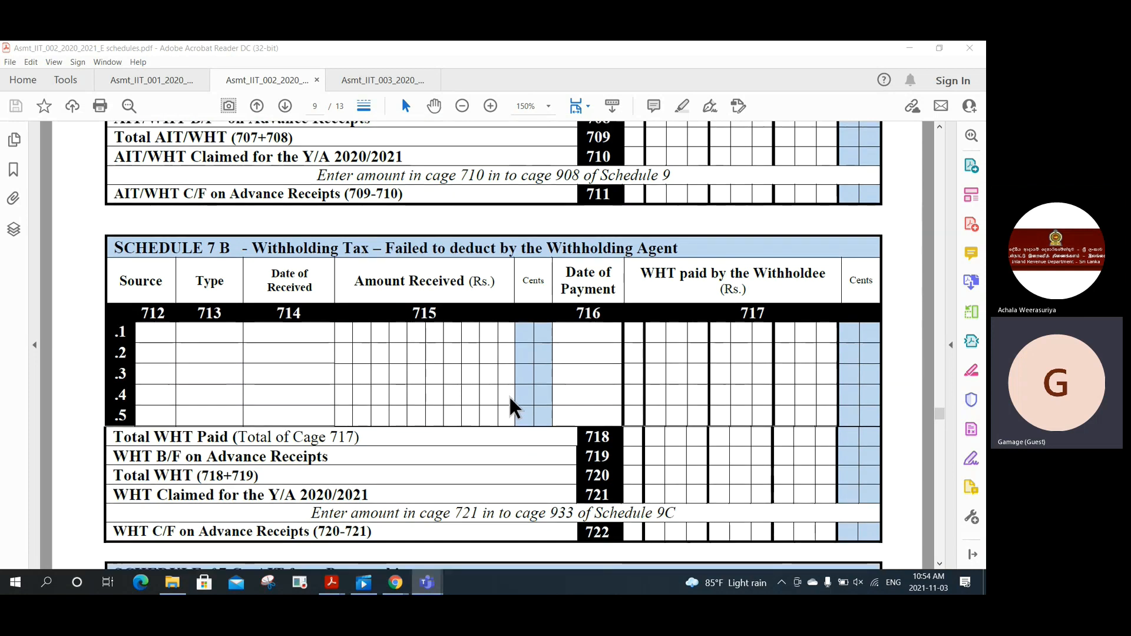
{"action": "scroll", "coordinate": [507, 407], "scroll_direction": "down", "scroll_amount": 2}
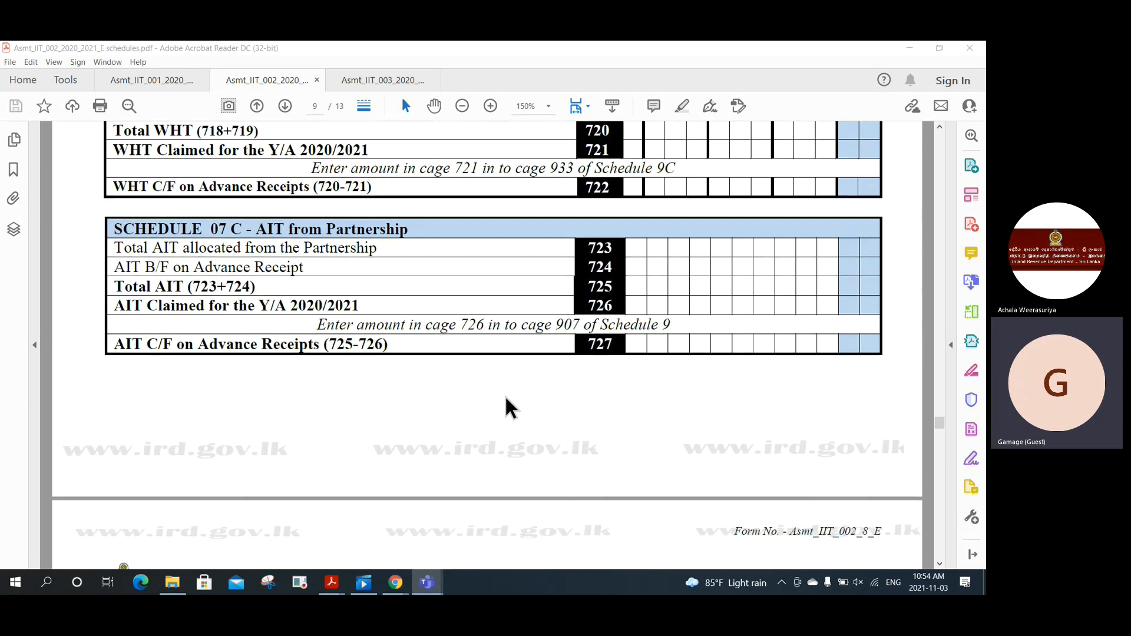
{"action": "scroll", "coordinate": [502, 394], "scroll_direction": "down", "scroll_amount": 6}
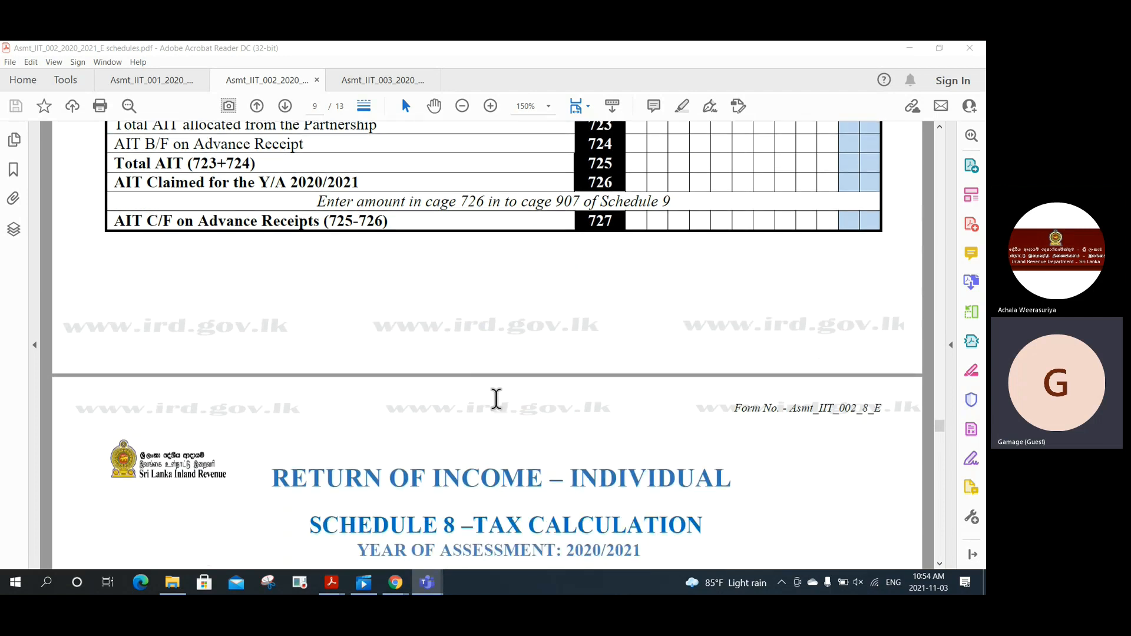
Step: Scroll through Schedule 8 cages 802–811 until page 11's Schedule 9 Tax Credits appears
{"action": "scroll", "coordinate": [496, 399], "scroll_direction": "down", "scroll_amount": 7}
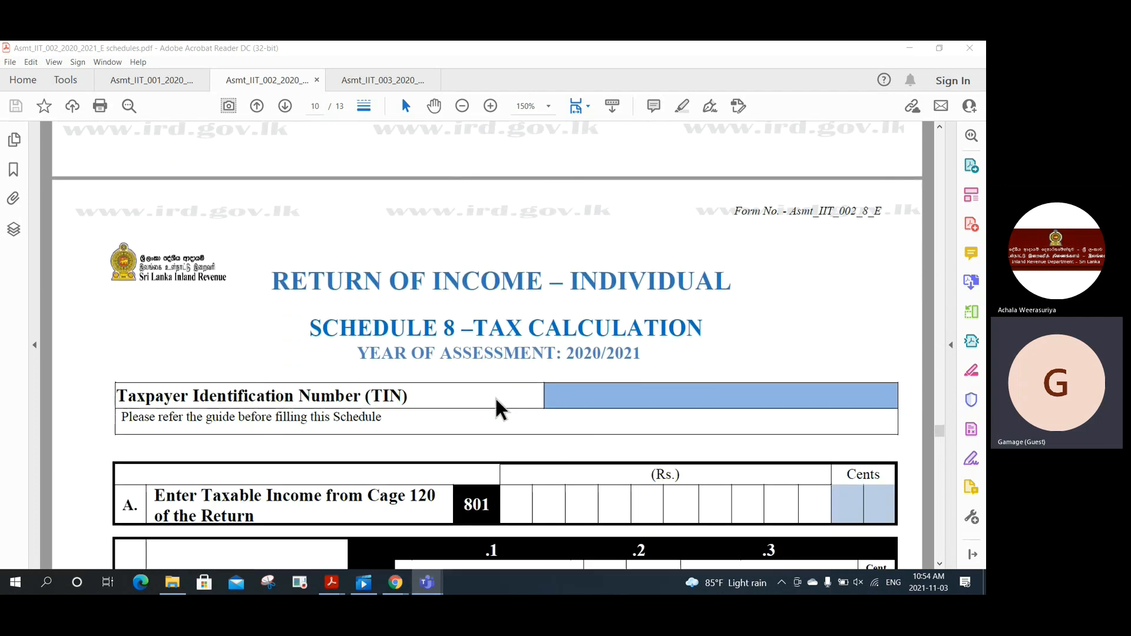
{"action": "scroll", "coordinate": [496, 400], "scroll_direction": "down", "scroll_amount": 3}
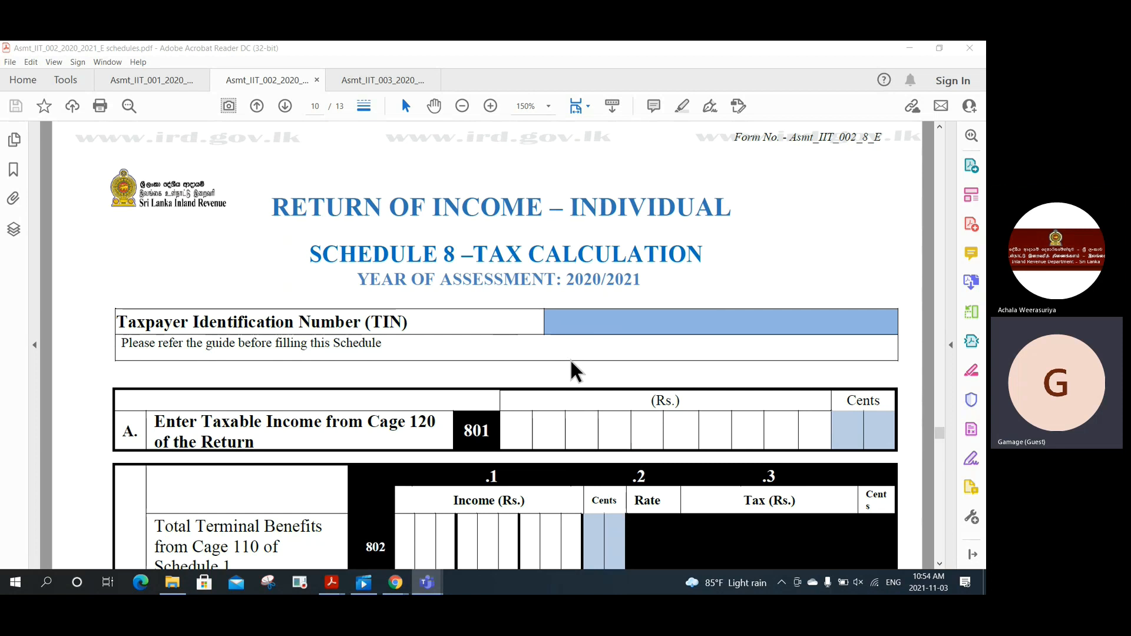
{"action": "scroll", "coordinate": [570, 362], "scroll_direction": "down", "scroll_amount": 1}
{"action": "scroll", "coordinate": [570, 362], "scroll_direction": "down", "scroll_amount": 2}
{"action": "scroll", "coordinate": [569, 358], "scroll_direction": "down", "scroll_amount": 2}
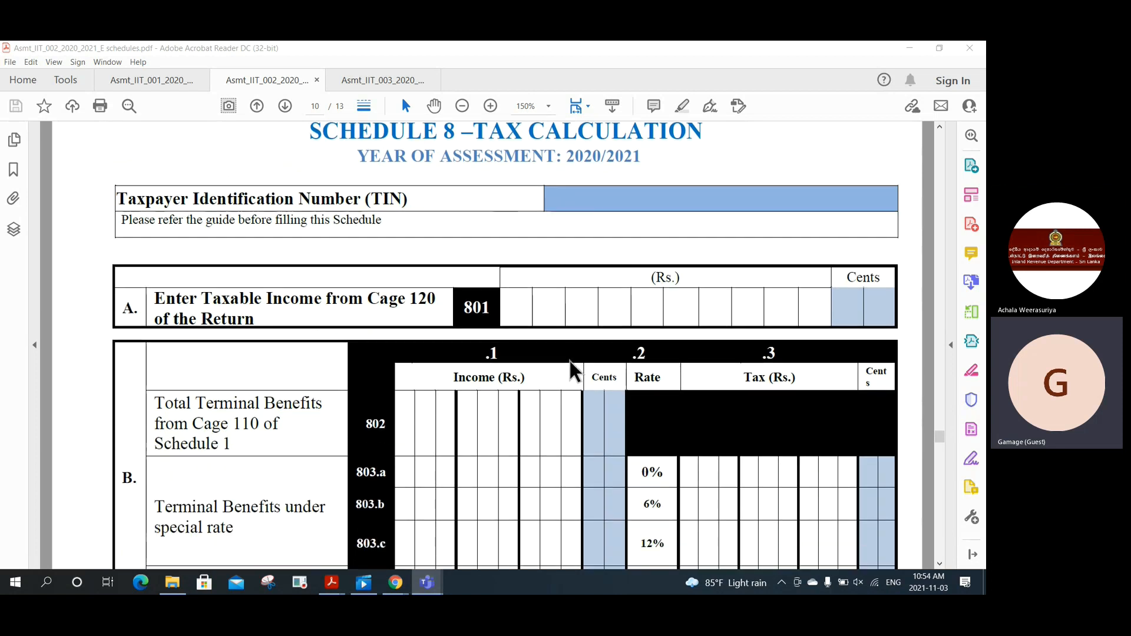
{"action": "scroll", "coordinate": [568, 360], "scroll_direction": "down", "scroll_amount": 5}
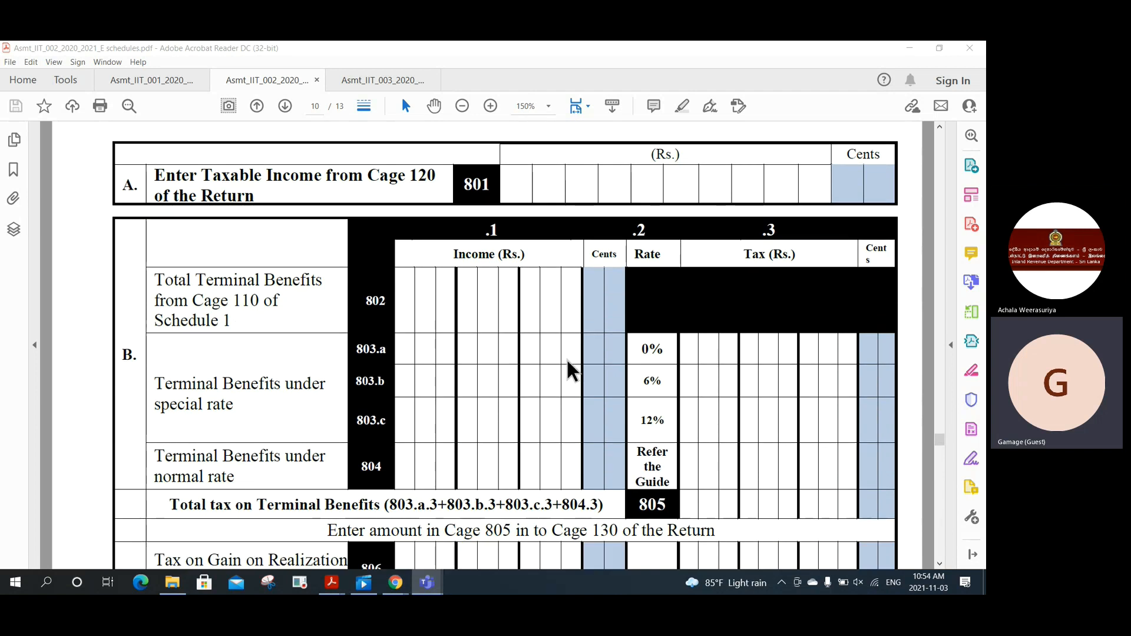
{"action": "scroll", "coordinate": [567, 359], "scroll_direction": "up", "scroll_amount": 3}
{"action": "scroll", "coordinate": [567, 358], "scroll_direction": "down", "scroll_amount": 2}
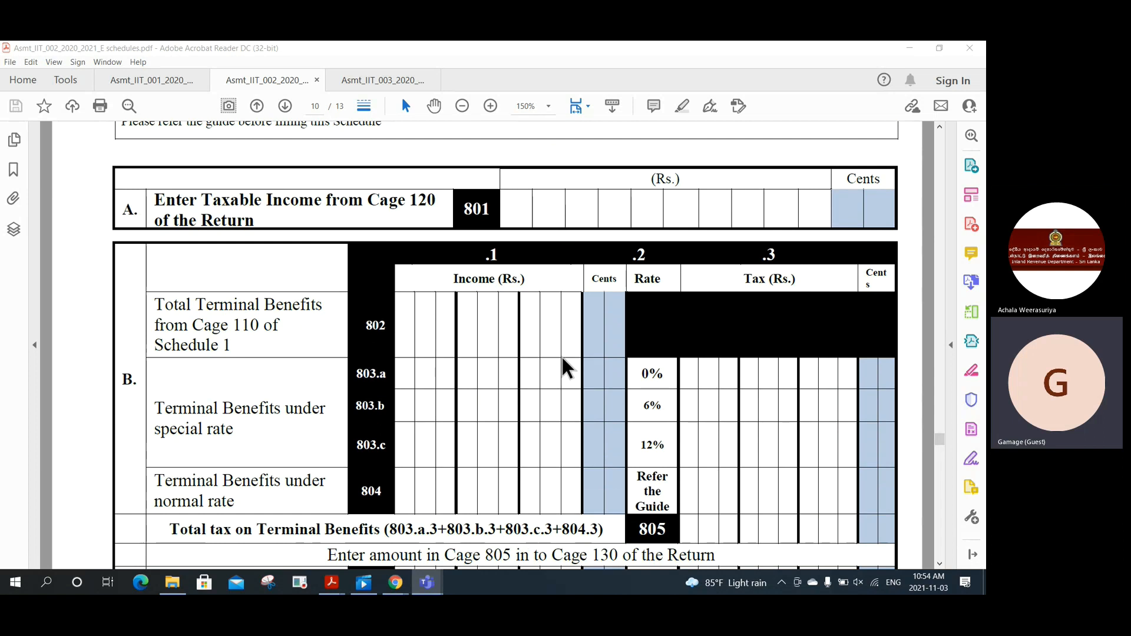
{"action": "scroll", "coordinate": [562, 358], "scroll_direction": "down", "scroll_amount": 1}
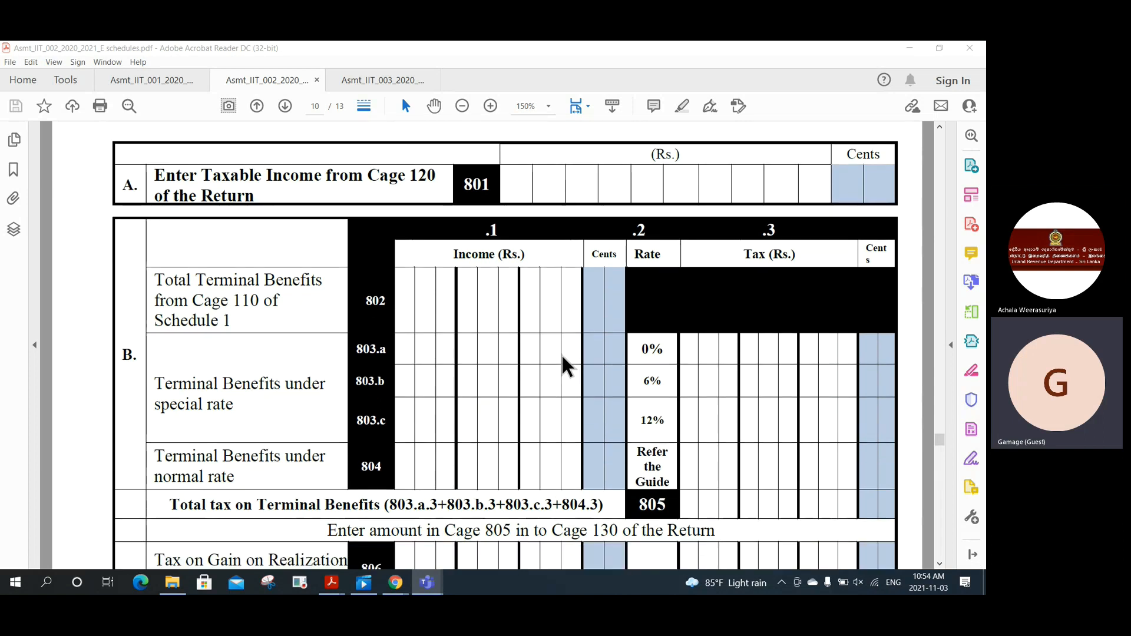
{"action": "scroll", "coordinate": [564, 365], "scroll_direction": "down", "scroll_amount": 1}
{"action": "scroll", "coordinate": [563, 358], "scroll_direction": "down", "scroll_amount": 1}
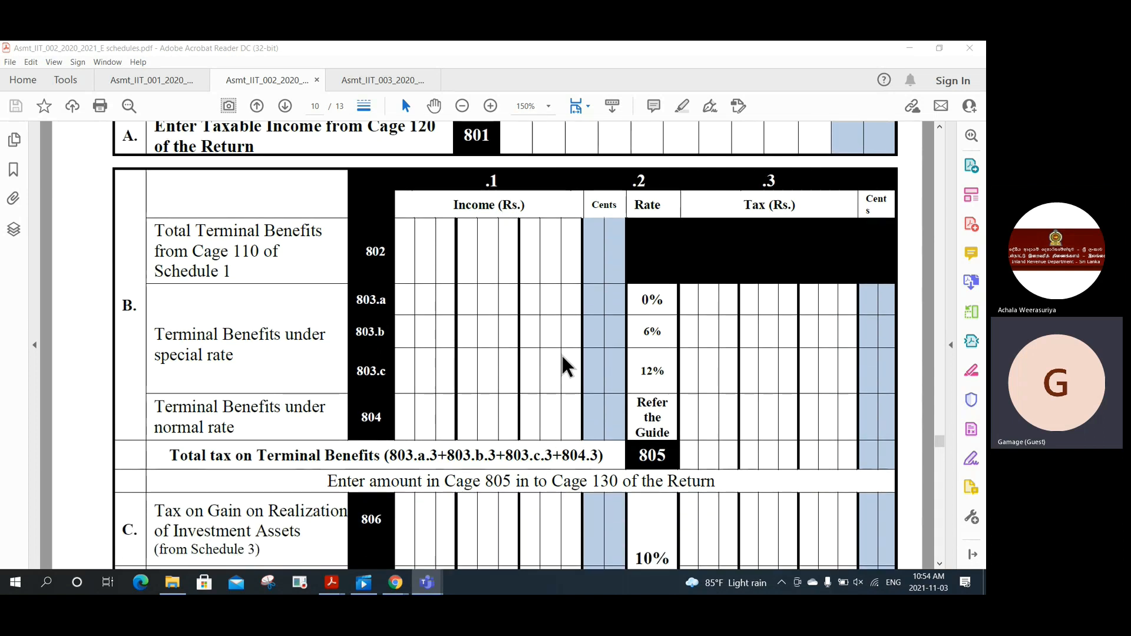
{"action": "scroll", "coordinate": [562, 366], "scroll_direction": "down", "scroll_amount": 1}
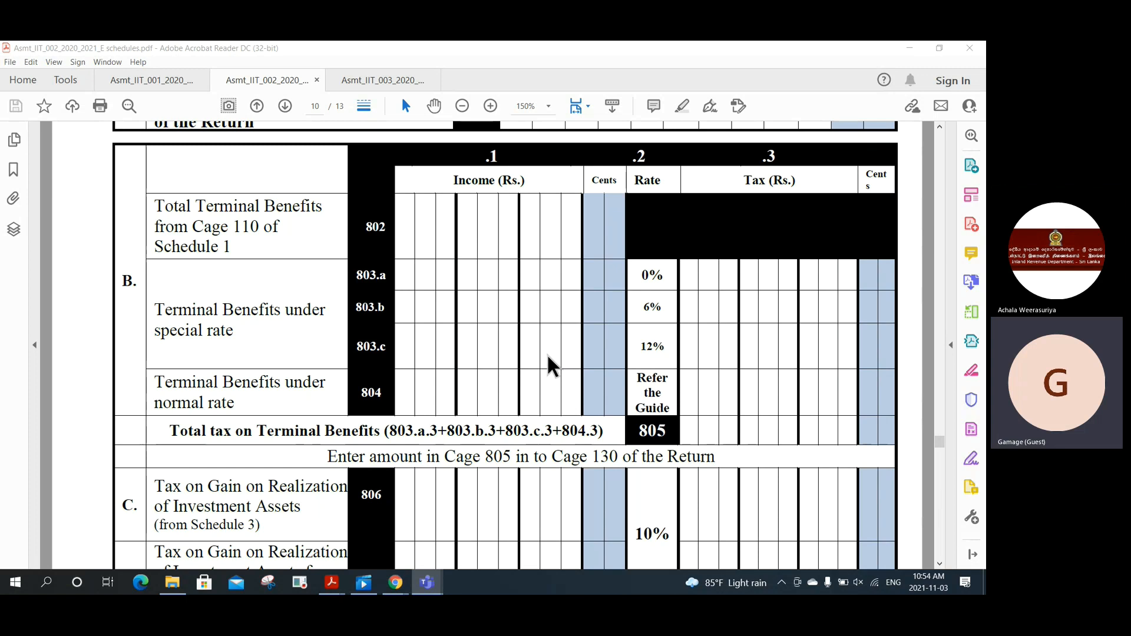
{"action": "scroll", "coordinate": [547, 356], "scroll_direction": "down", "scroll_amount": 5}
{"action": "scroll", "coordinate": [547, 368], "scroll_direction": "down", "scroll_amount": 2}
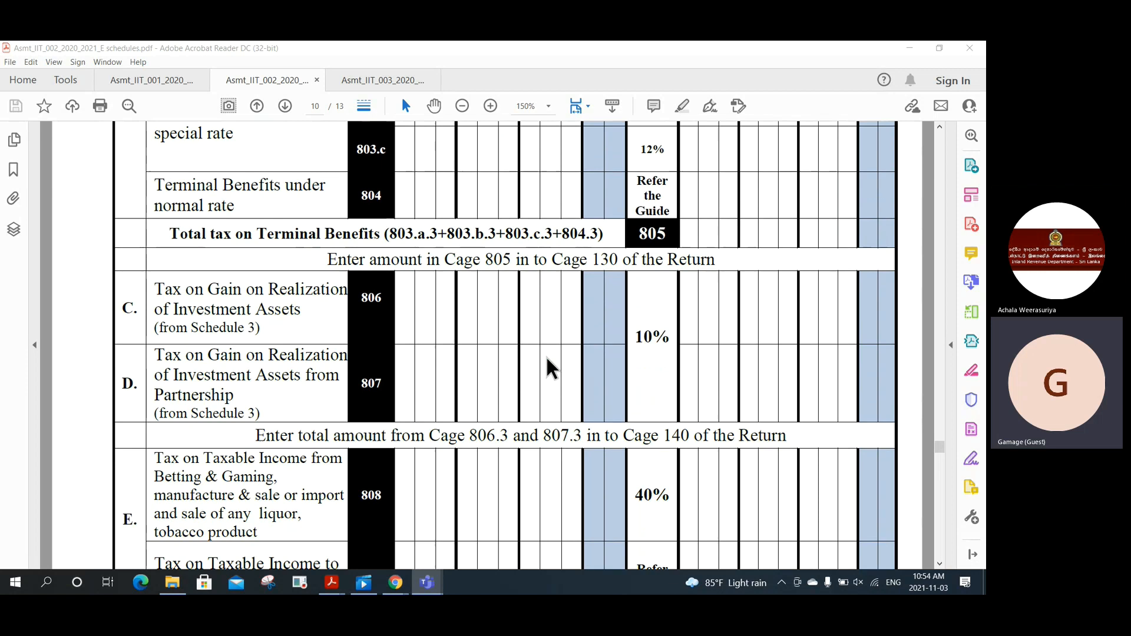
{"action": "scroll", "coordinate": [547, 358], "scroll_direction": "down", "scroll_amount": 1}
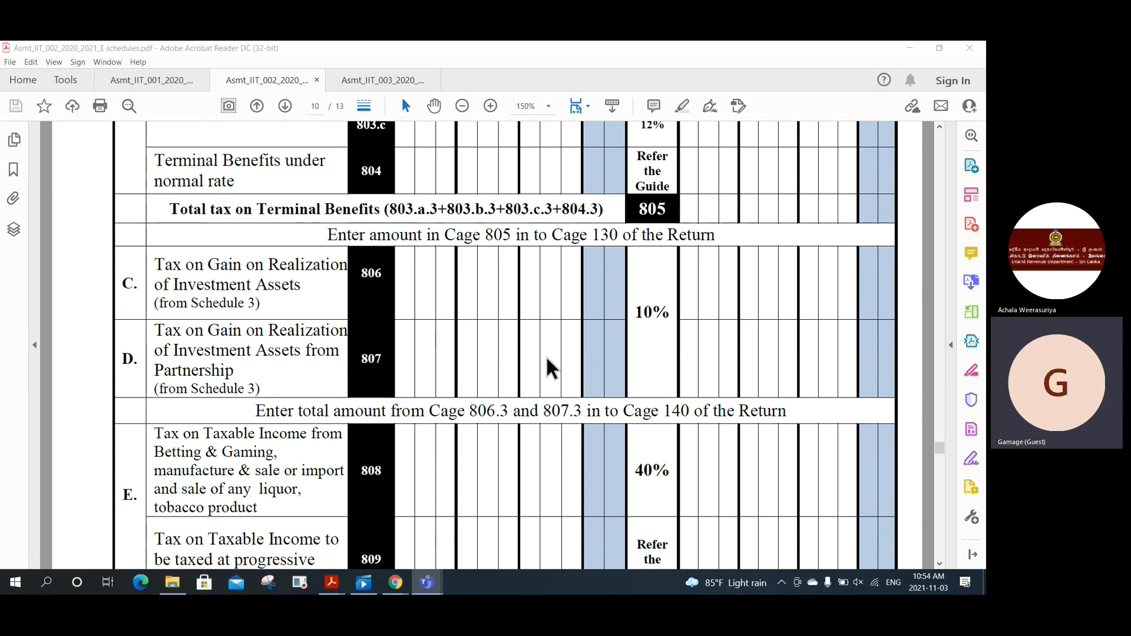
{"action": "scroll", "coordinate": [547, 358], "scroll_direction": "down", "scroll_amount": 1}
{"action": "scroll", "coordinate": [547, 362], "scroll_direction": "down", "scroll_amount": 8}
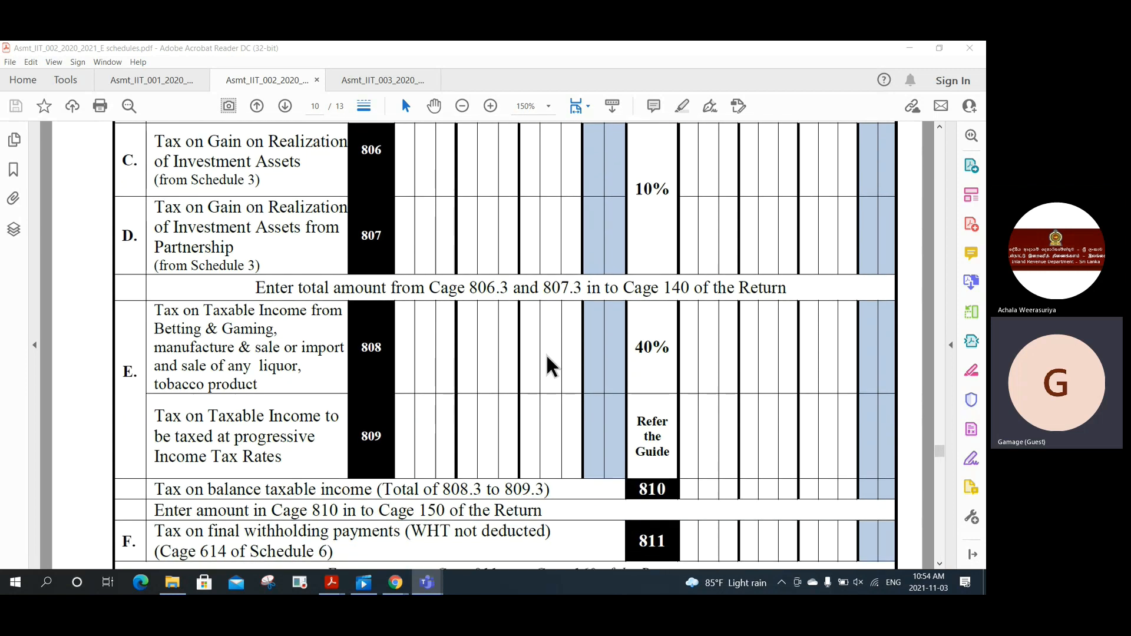
{"action": "scroll", "coordinate": [546, 353], "scroll_direction": "down", "scroll_amount": 14}
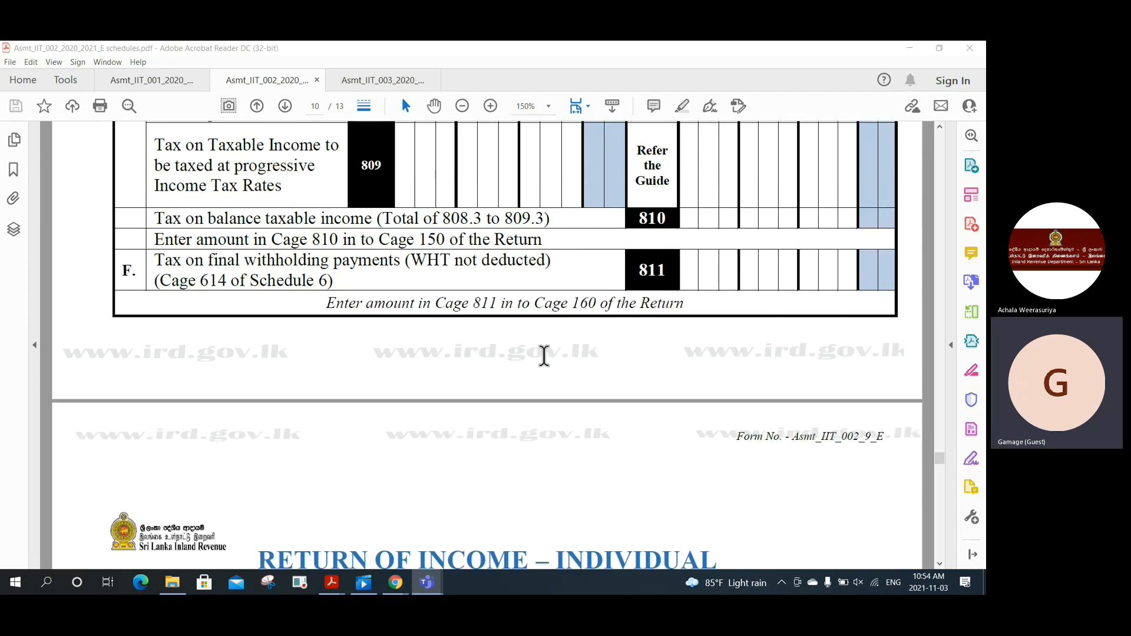
{"action": "scroll", "coordinate": [545, 353], "scroll_direction": "down", "scroll_amount": 6}
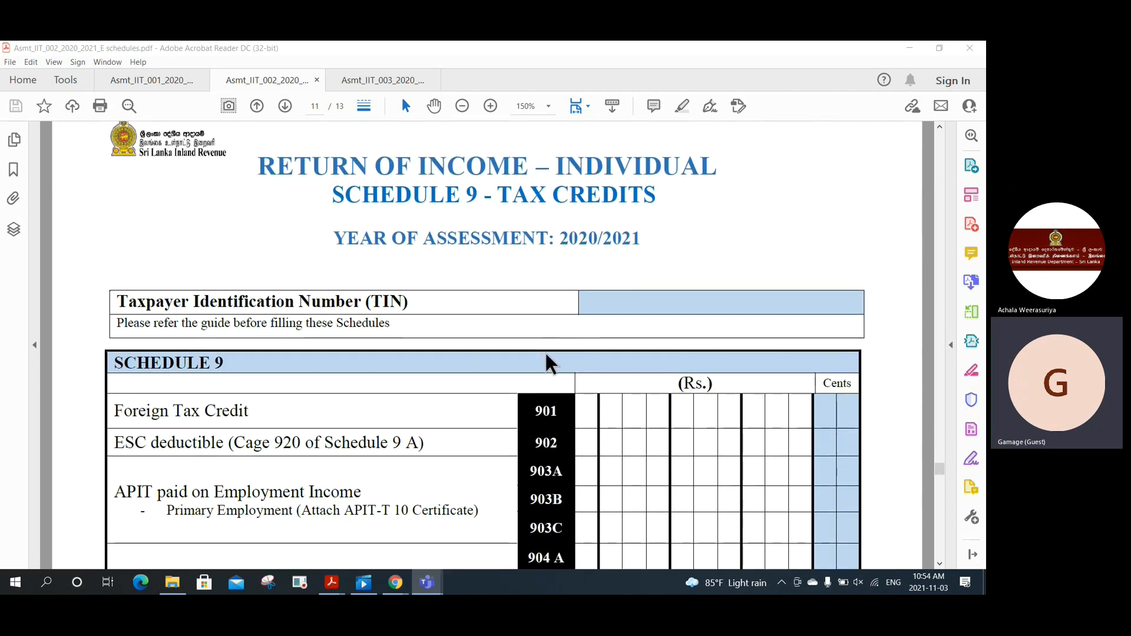
Step: Scroll past Schedule 9 tax credits and Schedules 9 A, 9 B, 9 C to page 13's Schedule 10
{"action": "scroll", "coordinate": [545, 352], "scroll_direction": "down", "scroll_amount": 1}
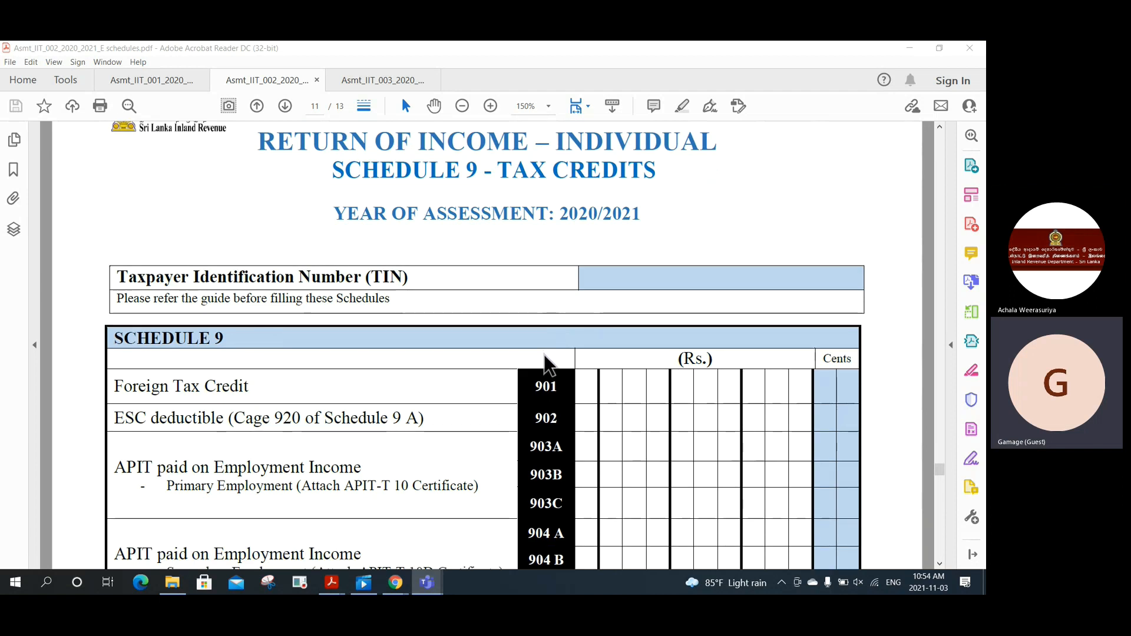
{"action": "scroll", "coordinate": [543, 355], "scroll_direction": "down", "scroll_amount": 1}
{"action": "scroll", "coordinate": [545, 355], "scroll_direction": "down", "scroll_amount": 3}
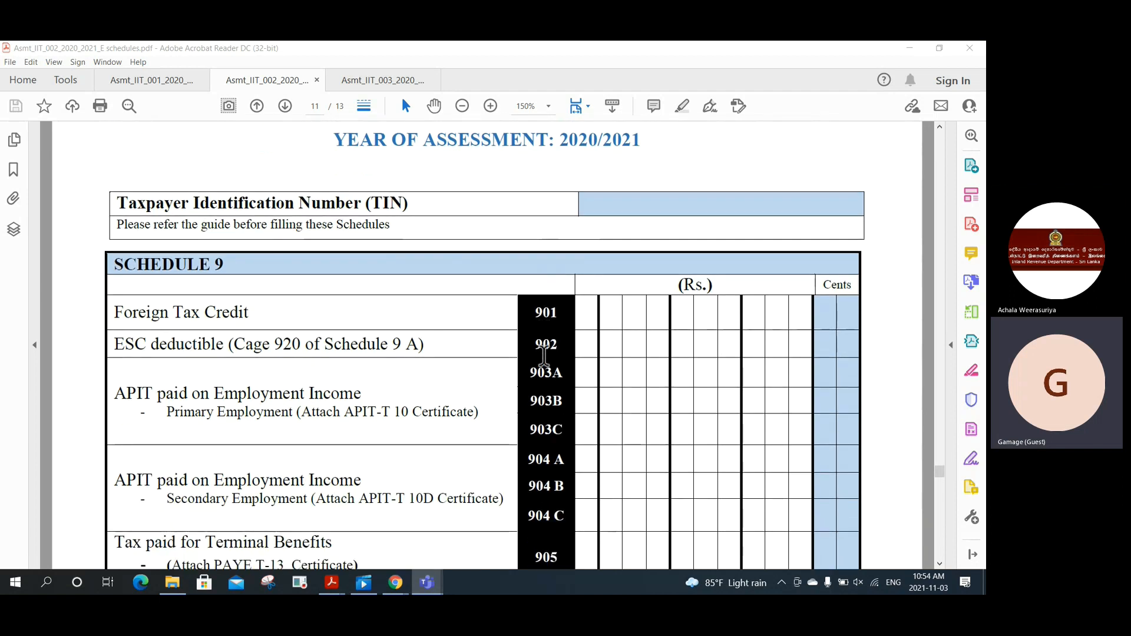
{"action": "scroll", "coordinate": [543, 355], "scroll_direction": "down", "scroll_amount": 4}
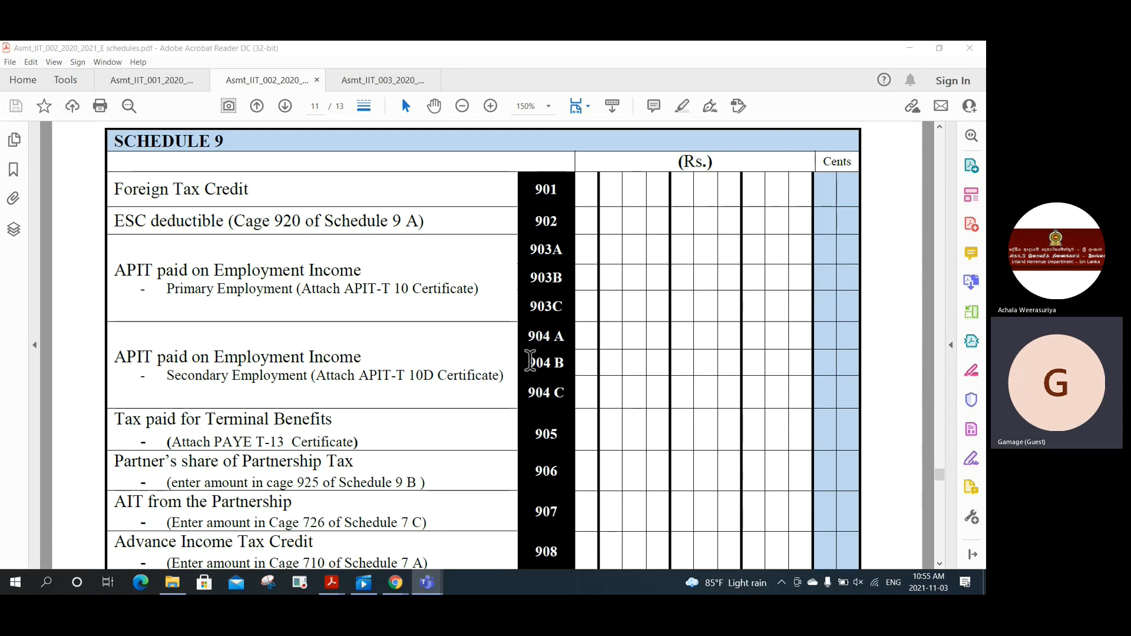
{"action": "scroll", "coordinate": [531, 361], "scroll_direction": "down", "scroll_amount": 3}
{"action": "scroll", "coordinate": [527, 360], "scroll_direction": "down", "scroll_amount": 2}
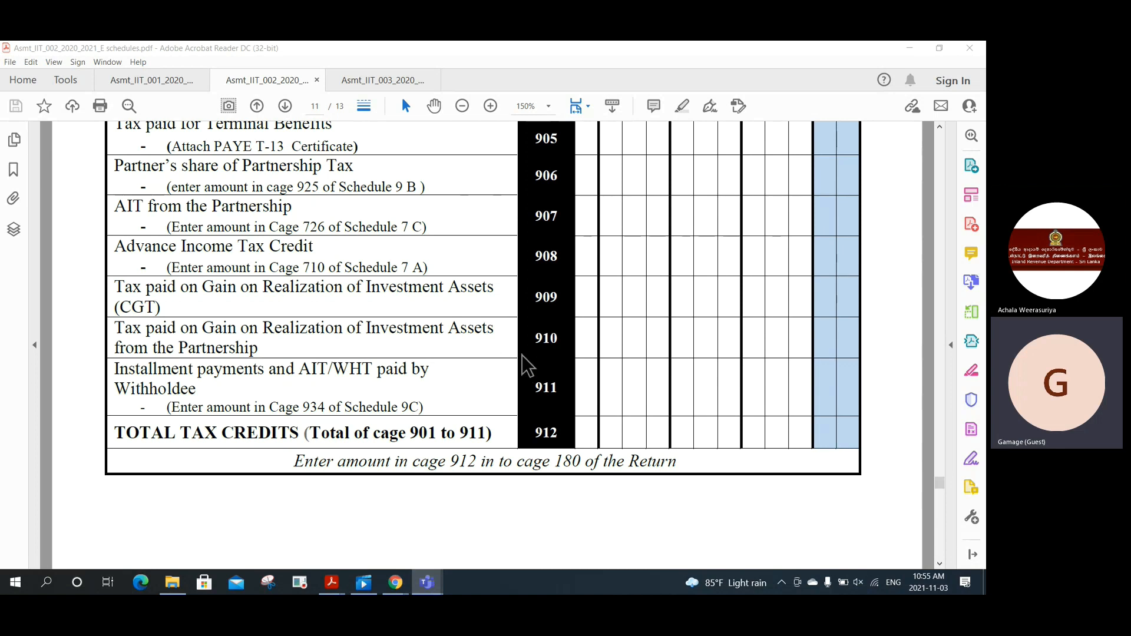
{"action": "scroll", "coordinate": [548, 357], "scroll_direction": "down", "scroll_amount": 8}
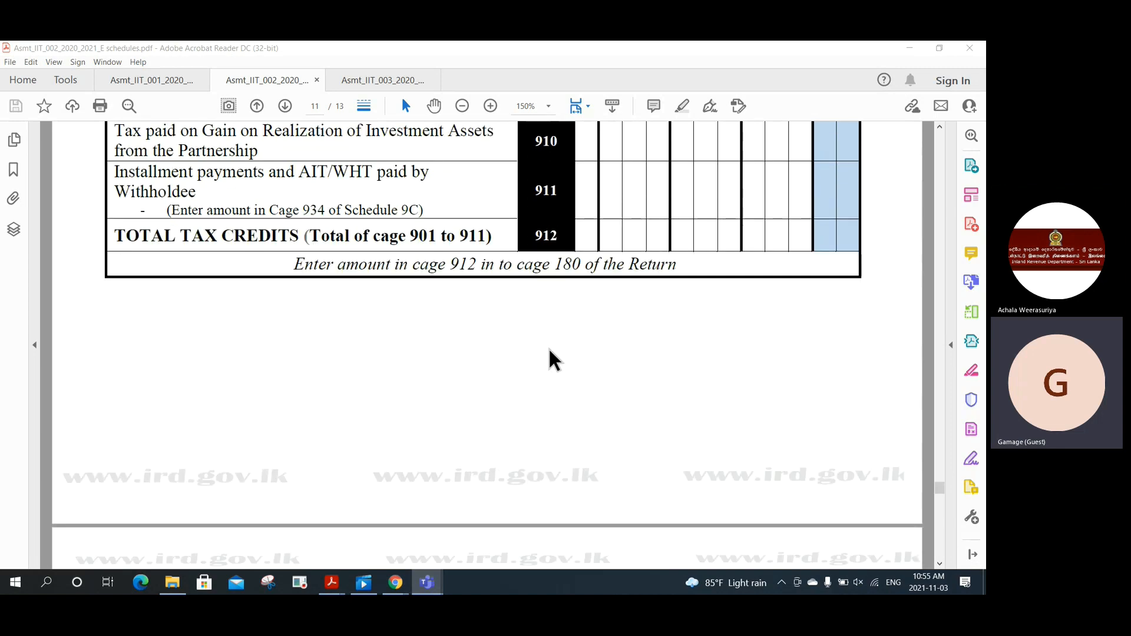
{"action": "scroll", "coordinate": [547, 354], "scroll_direction": "down", "scroll_amount": 5}
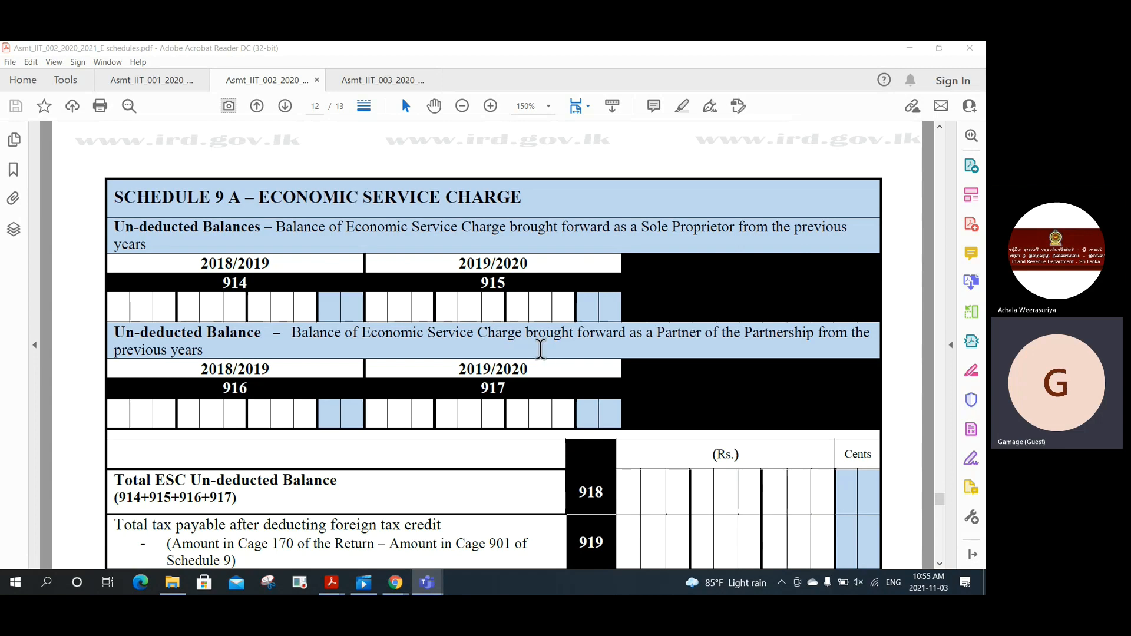
{"action": "scroll", "coordinate": [541, 351], "scroll_direction": "down", "scroll_amount": 3}
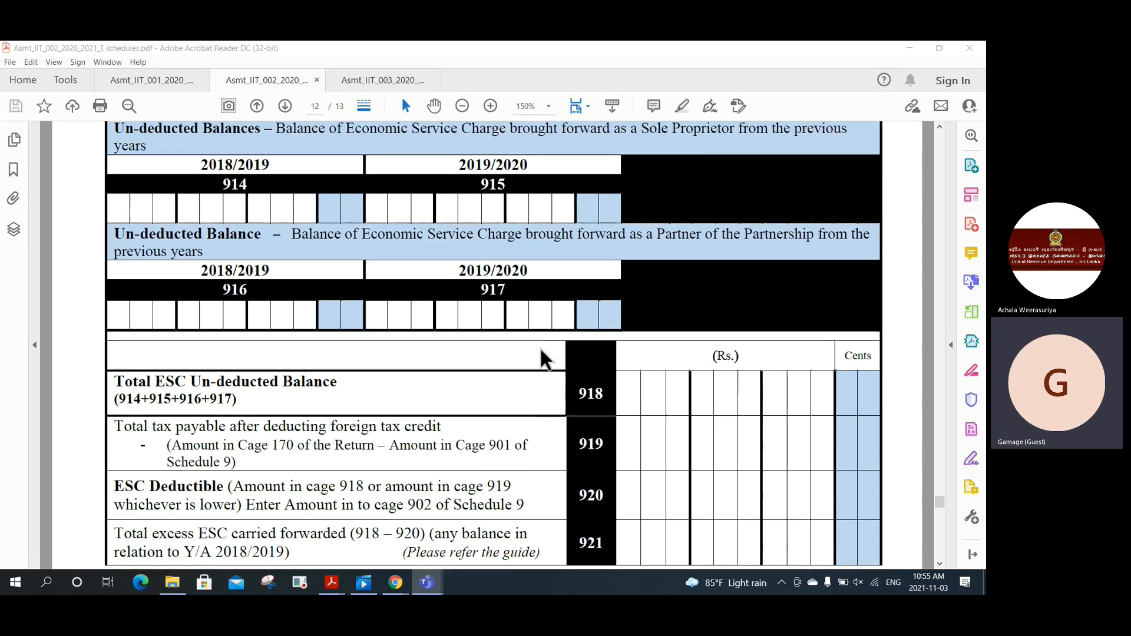
{"action": "scroll", "coordinate": [540, 346], "scroll_direction": "down", "scroll_amount": 6}
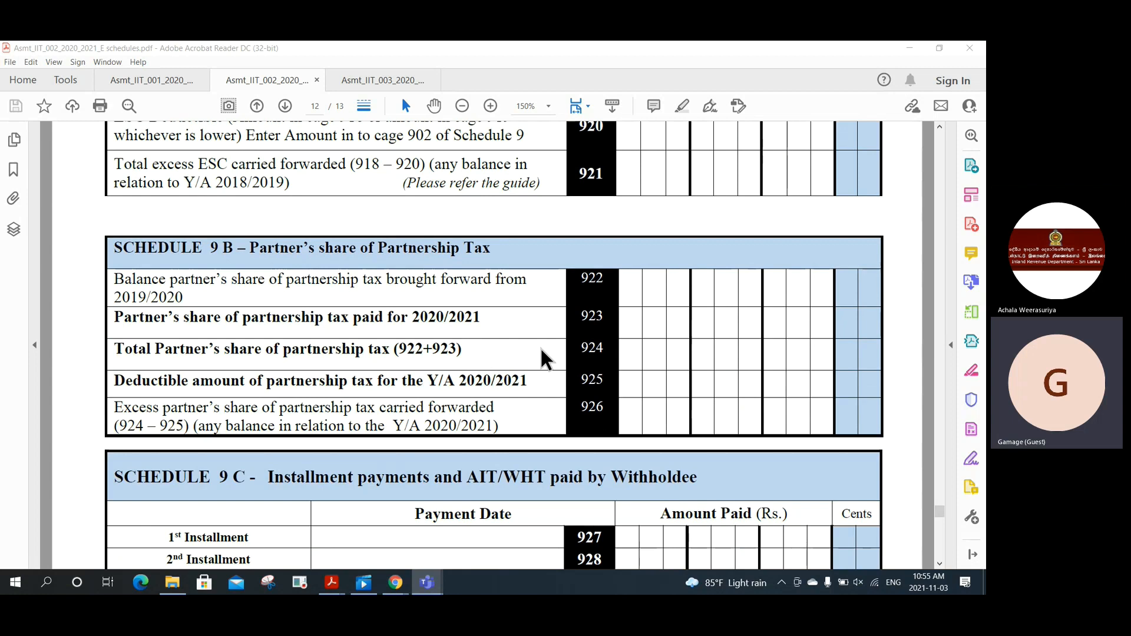
{"action": "scroll", "coordinate": [541, 350], "scroll_direction": "down", "scroll_amount": 5}
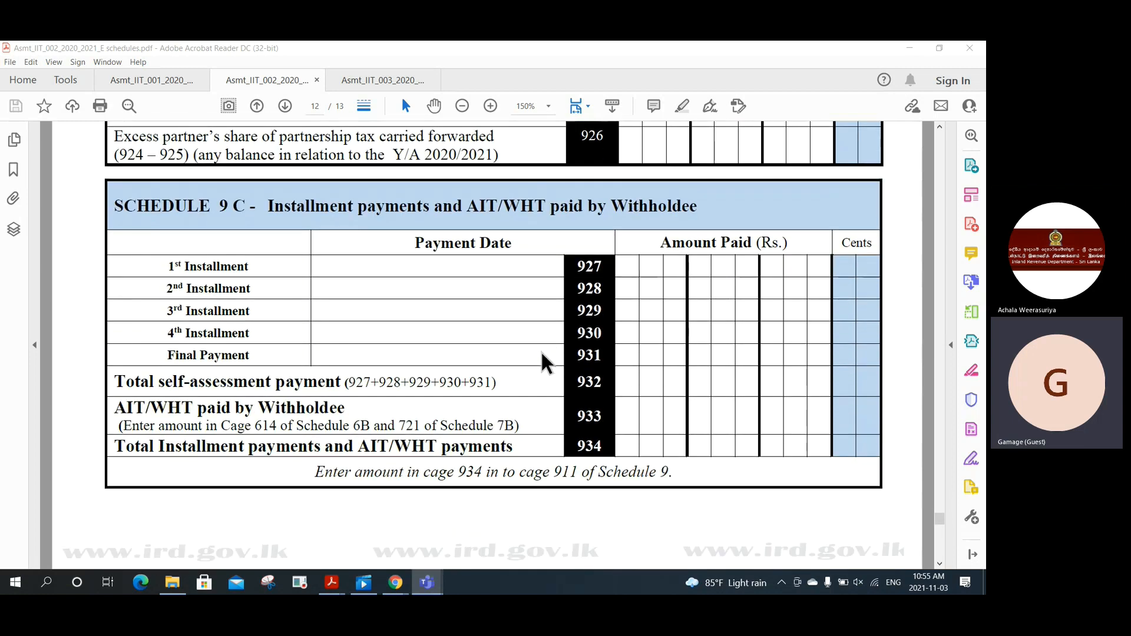
{"action": "scroll", "coordinate": [541, 351], "scroll_direction": "down", "scroll_amount": 1}
{"action": "scroll", "coordinate": [539, 350], "scroll_direction": "down", "scroll_amount": 2, "text": "ctrl"}
{"action": "scroll", "coordinate": [546, 351], "scroll_direction": "down", "scroll_amount": 6}
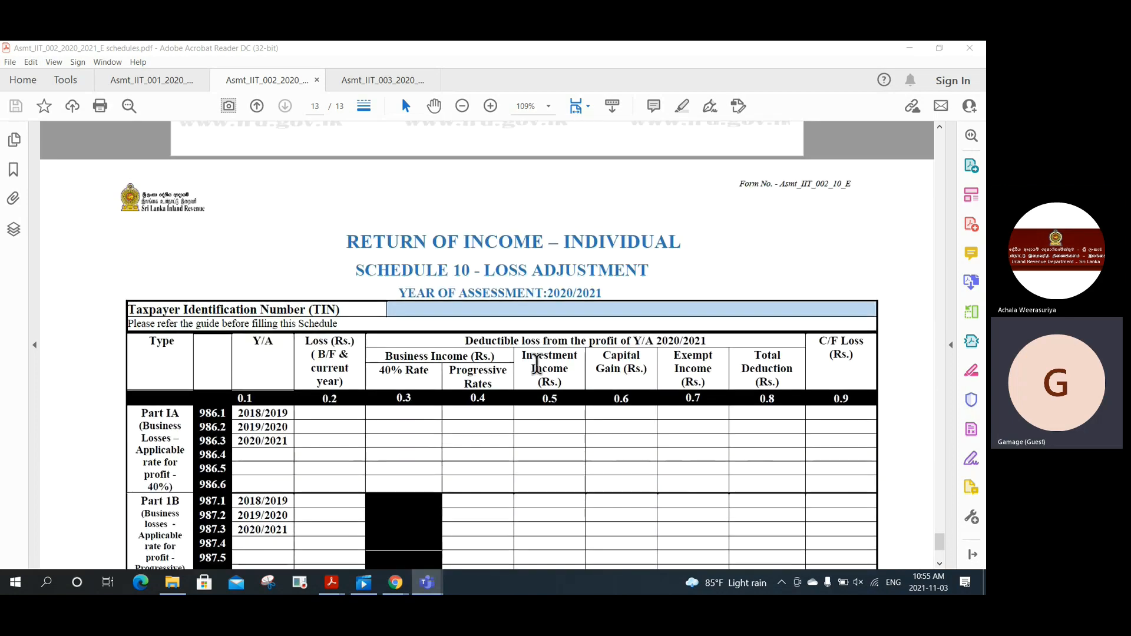
Step: Scroll up and down through the Schedule 10 loss table
{"action": "scroll", "coordinate": [531, 359], "scroll_direction": "down", "scroll_amount": 4}
{"action": "scroll", "coordinate": [530, 359], "scroll_direction": "up", "scroll_amount": 2}
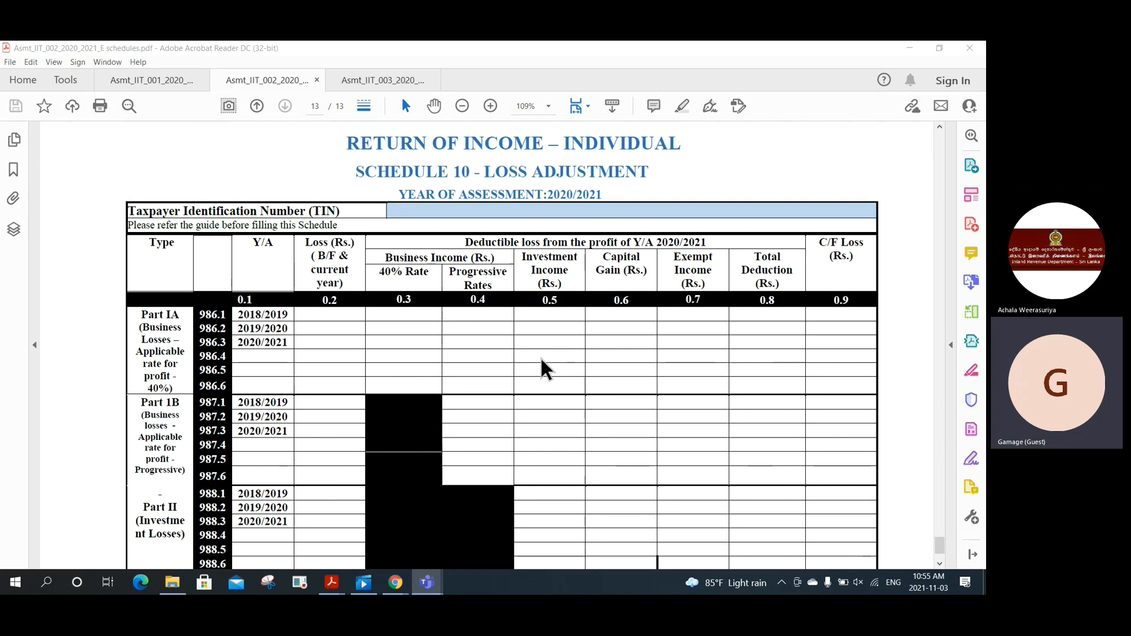
{"action": "scroll", "coordinate": [540, 356], "scroll_direction": "down", "scroll_amount": 2}
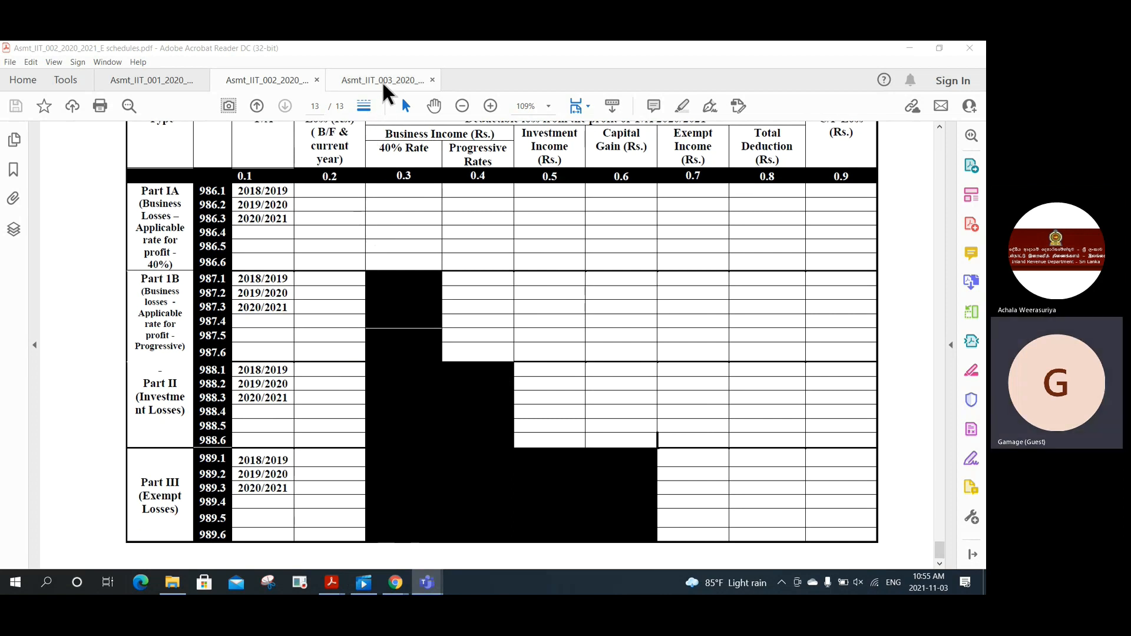
{"action": "scroll", "coordinate": [484, 260], "scroll_direction": "up", "scroll_amount": 1}
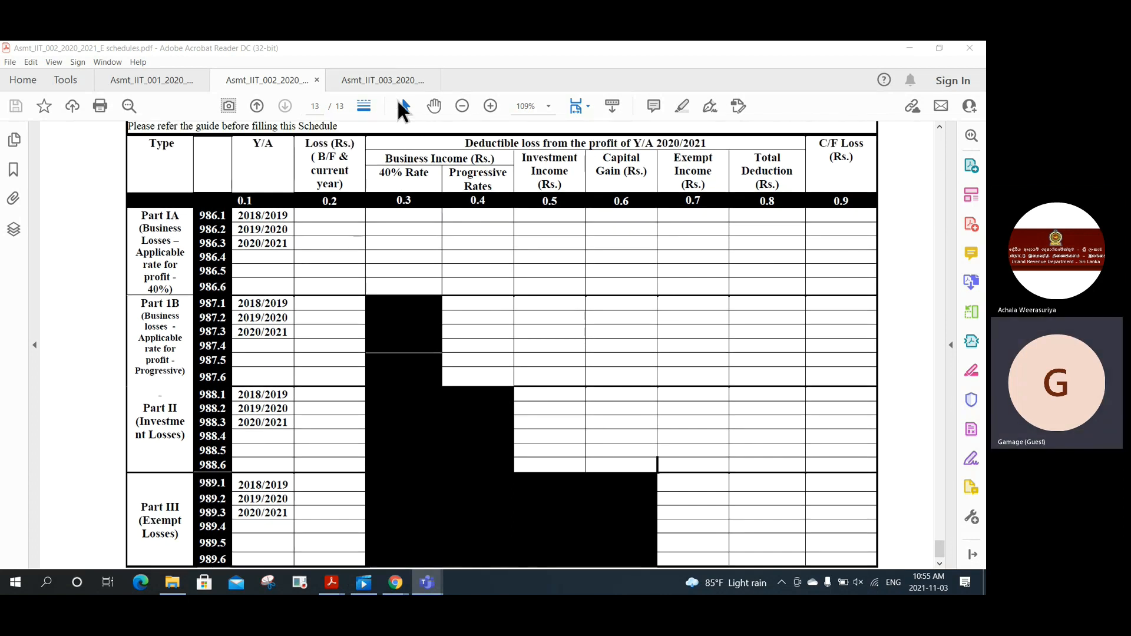
Step: Glance at the Asmt_IIT_003 assets statement, then return to Asmt_IIT_002 and show Part III Exempt Losses
{"action": "left_click", "coordinate": [401, 79]}
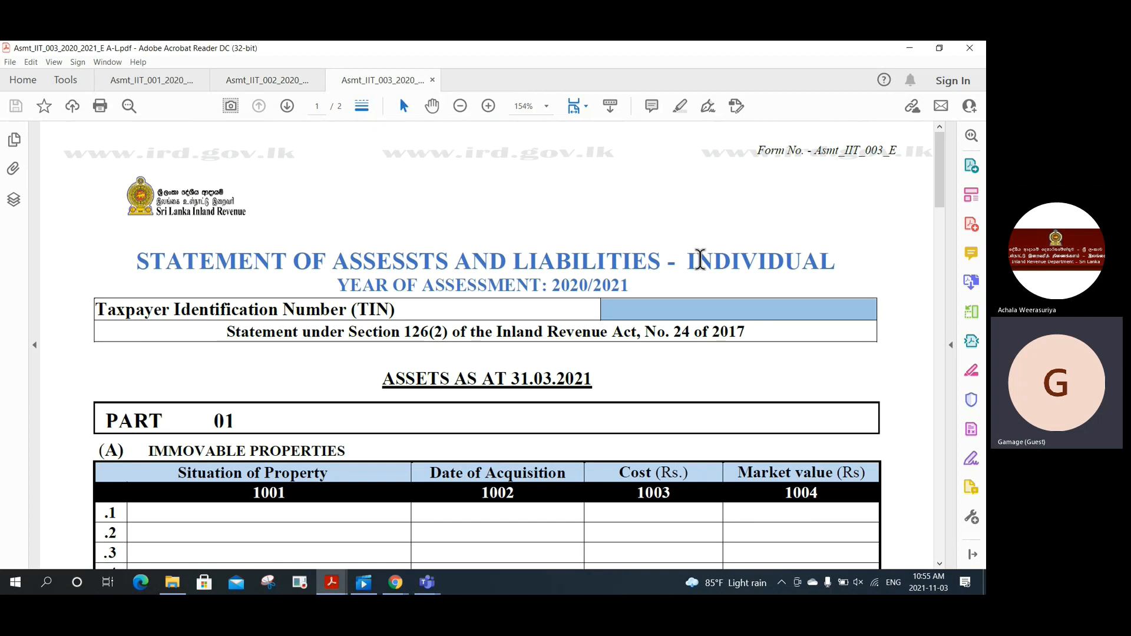
{"action": "left_click", "coordinate": [288, 81]}
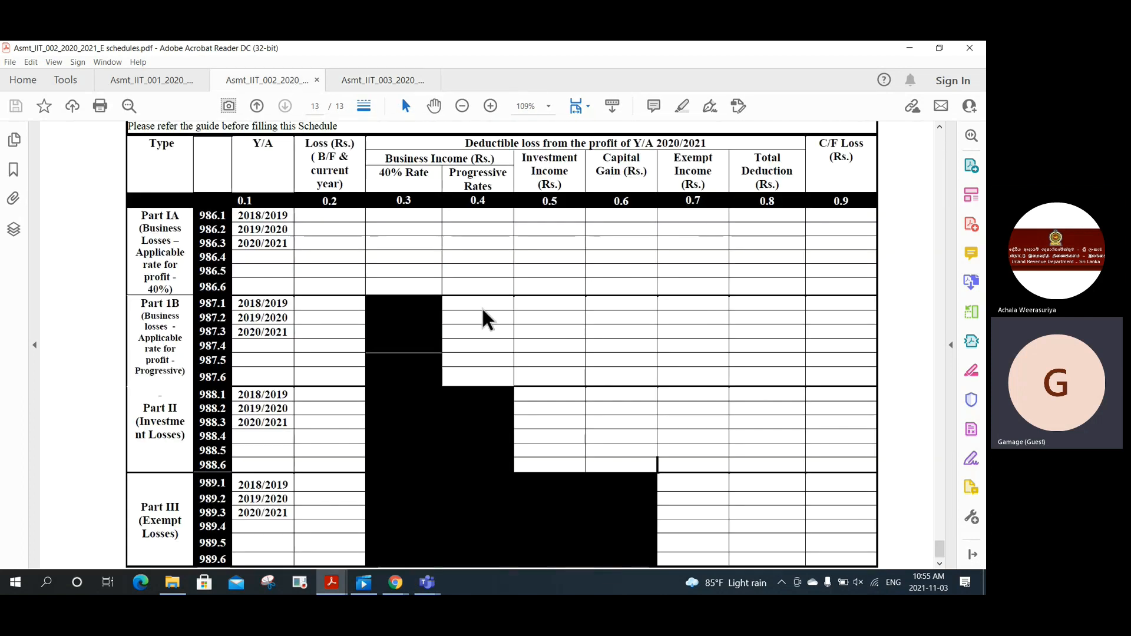
{"action": "scroll", "coordinate": [482, 308], "scroll_direction": "down", "scroll_amount": 1}
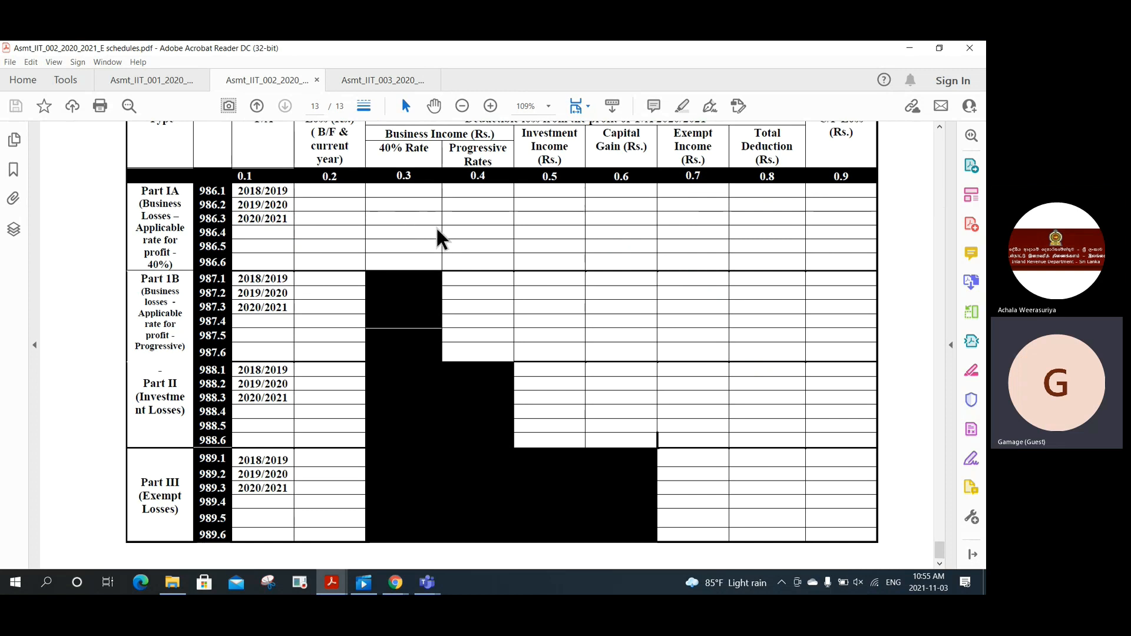
Step: Switch to the assets statement and scroll from Immovable Properties to business properties cages 1022–1024
{"action": "left_click", "coordinate": [359, 78]}
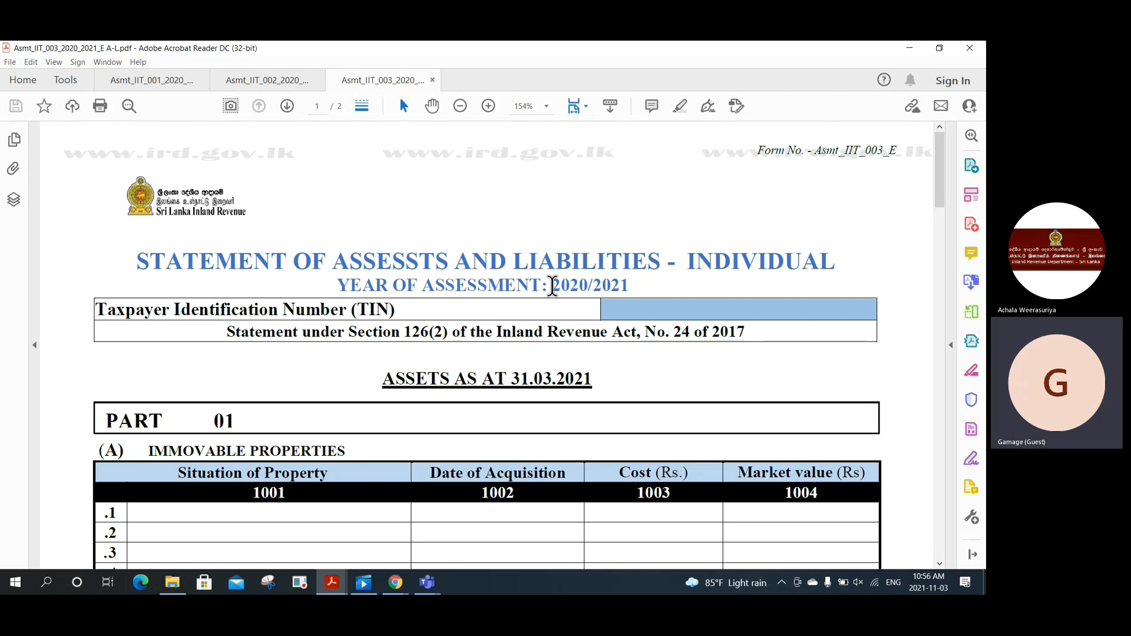
{"action": "scroll", "coordinate": [553, 287], "scroll_direction": "down", "scroll_amount": 1}
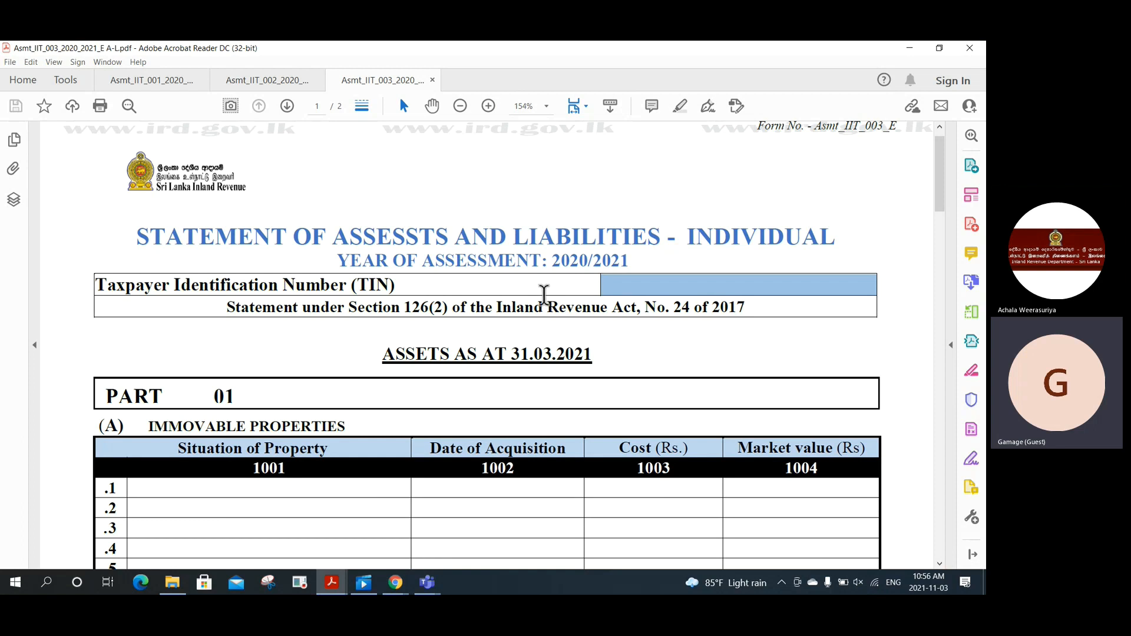
{"action": "scroll", "coordinate": [544, 295], "scroll_direction": "down", "scroll_amount": 5}
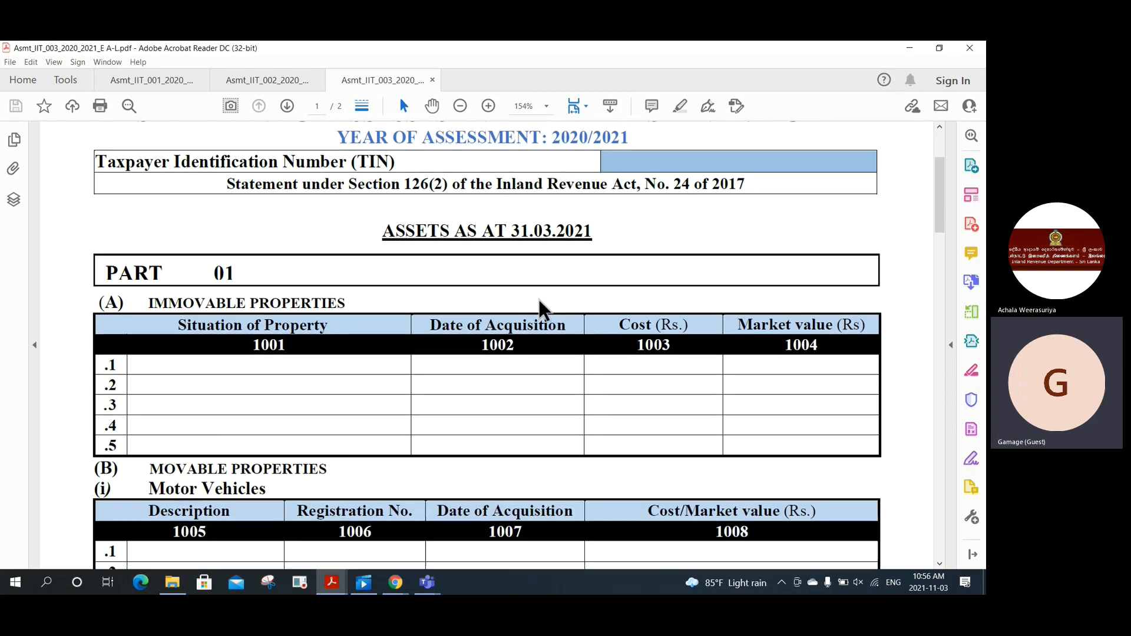
{"action": "scroll", "coordinate": [538, 296], "scroll_direction": "down", "scroll_amount": 6}
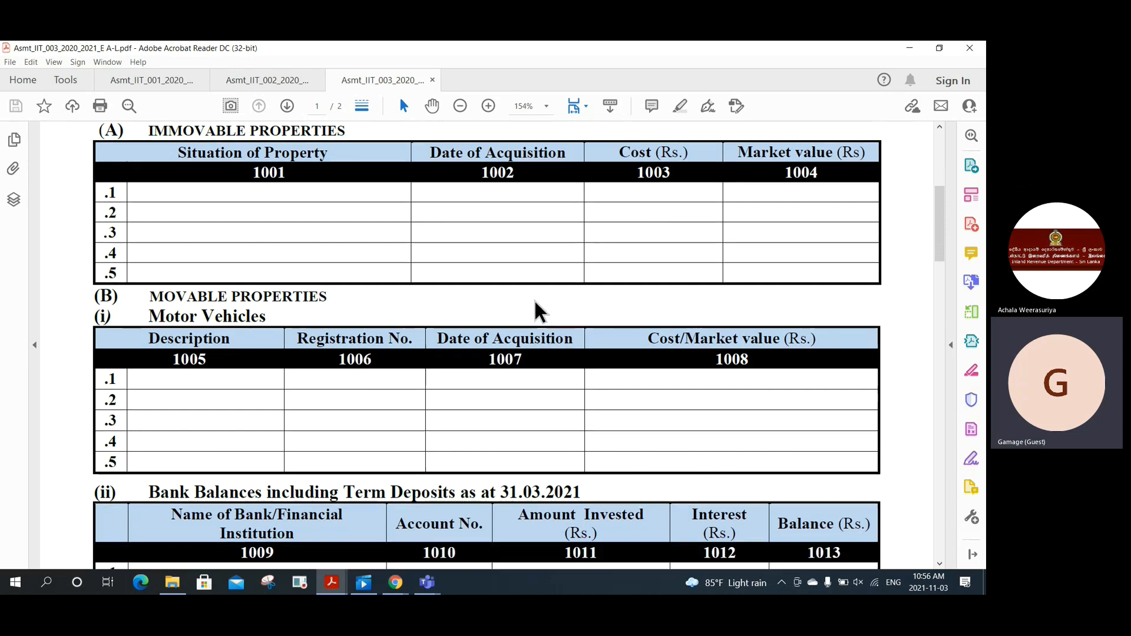
{"action": "scroll", "coordinate": [534, 299], "scroll_direction": "down", "scroll_amount": 5}
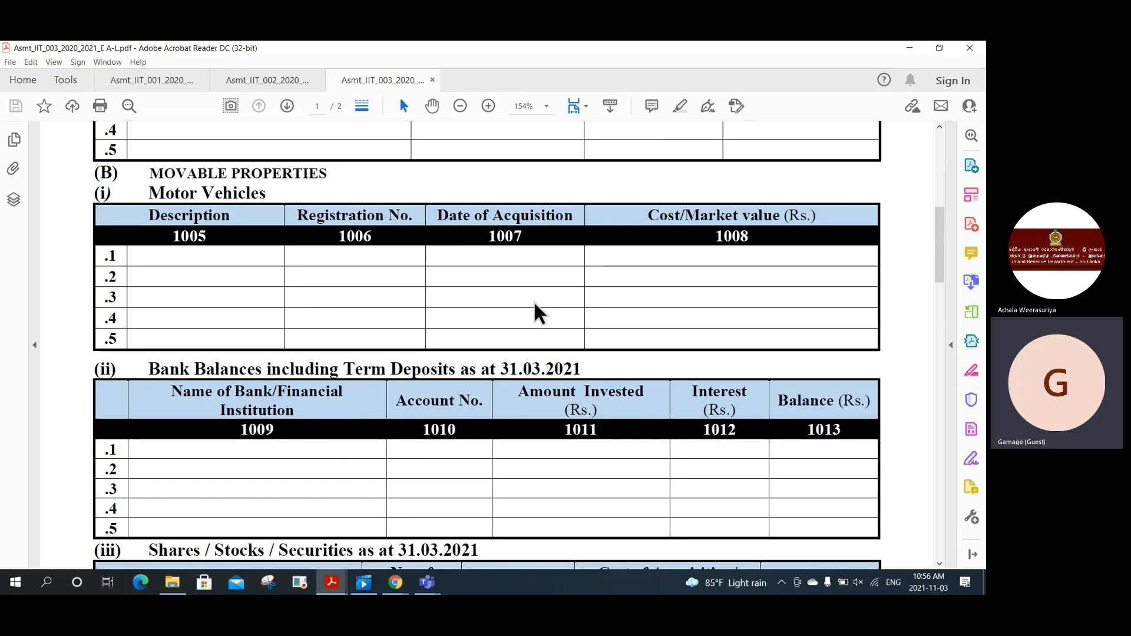
{"action": "scroll", "coordinate": [534, 300], "scroll_direction": "down", "scroll_amount": 10}
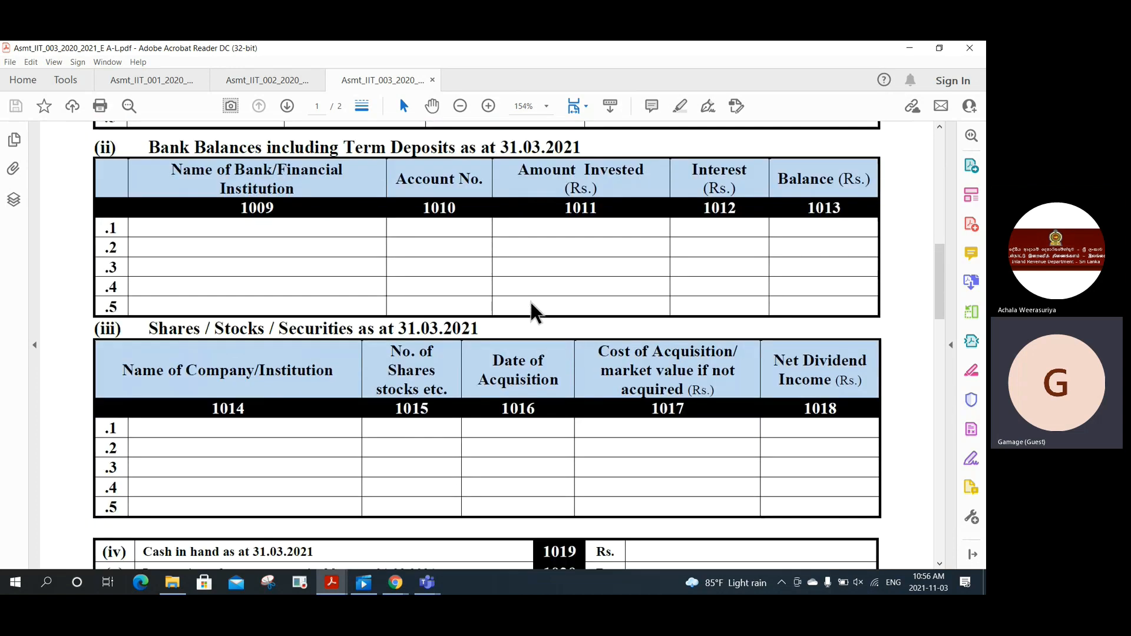
{"action": "scroll", "coordinate": [526, 304], "scroll_direction": "down", "scroll_amount": 3}
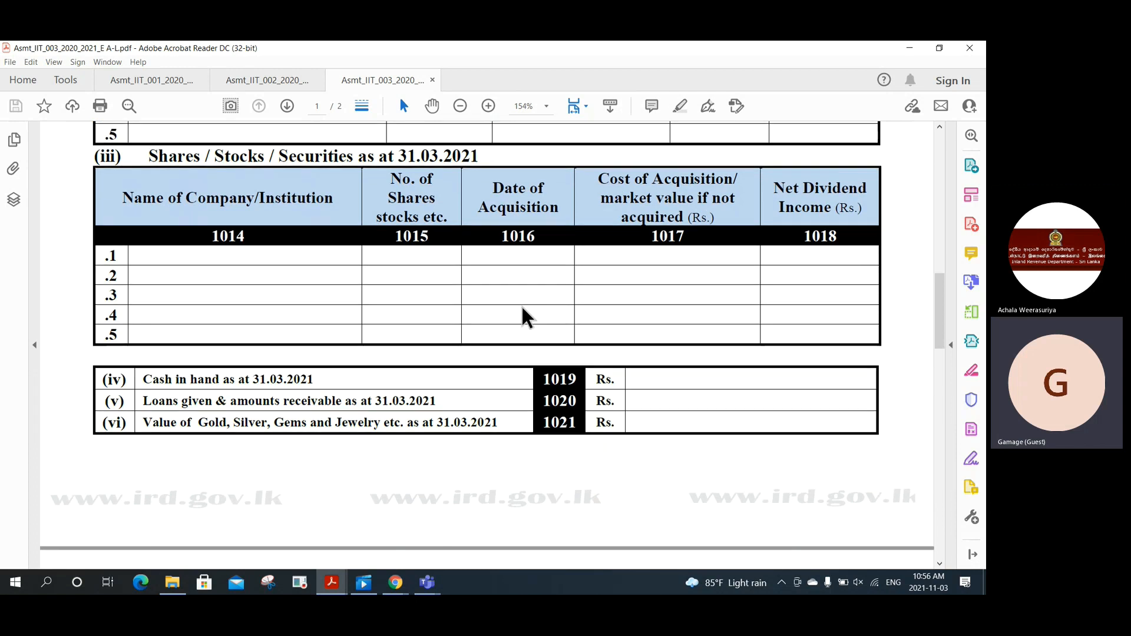
{"action": "scroll", "coordinate": [521, 318], "scroll_direction": "down", "scroll_amount": 10}
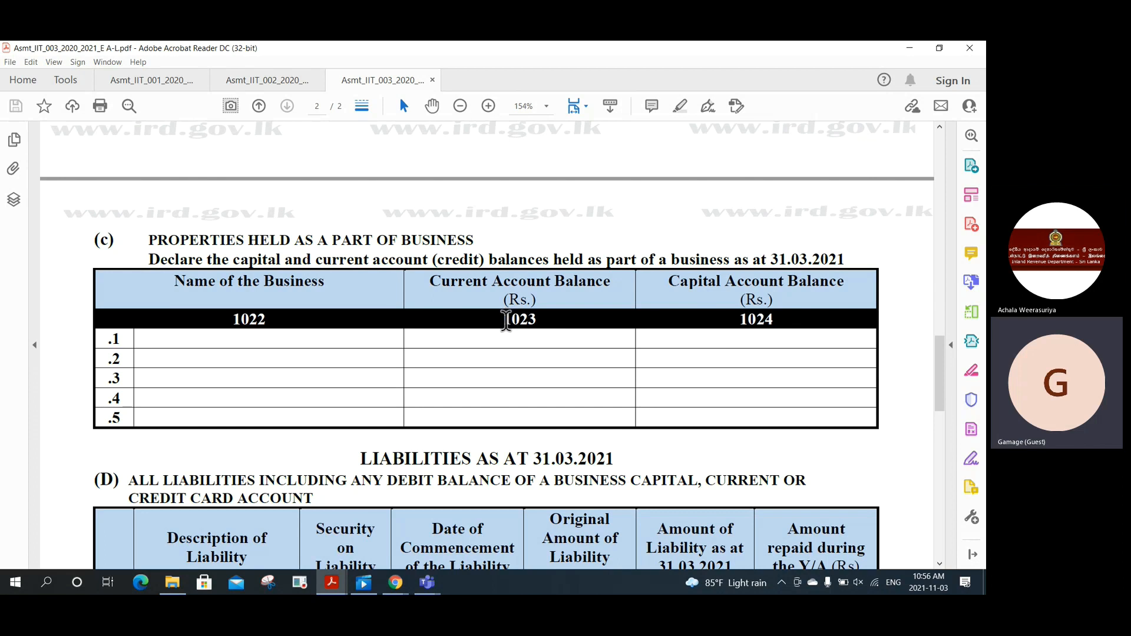
Step: Scroll through the liabilities, Part 02 disposal cages 1035–1039 and the declaration block
{"action": "scroll", "coordinate": [506, 320], "scroll_direction": "down", "scroll_amount": 1}
{"action": "scroll", "coordinate": [507, 331], "scroll_direction": "down", "scroll_amount": 5}
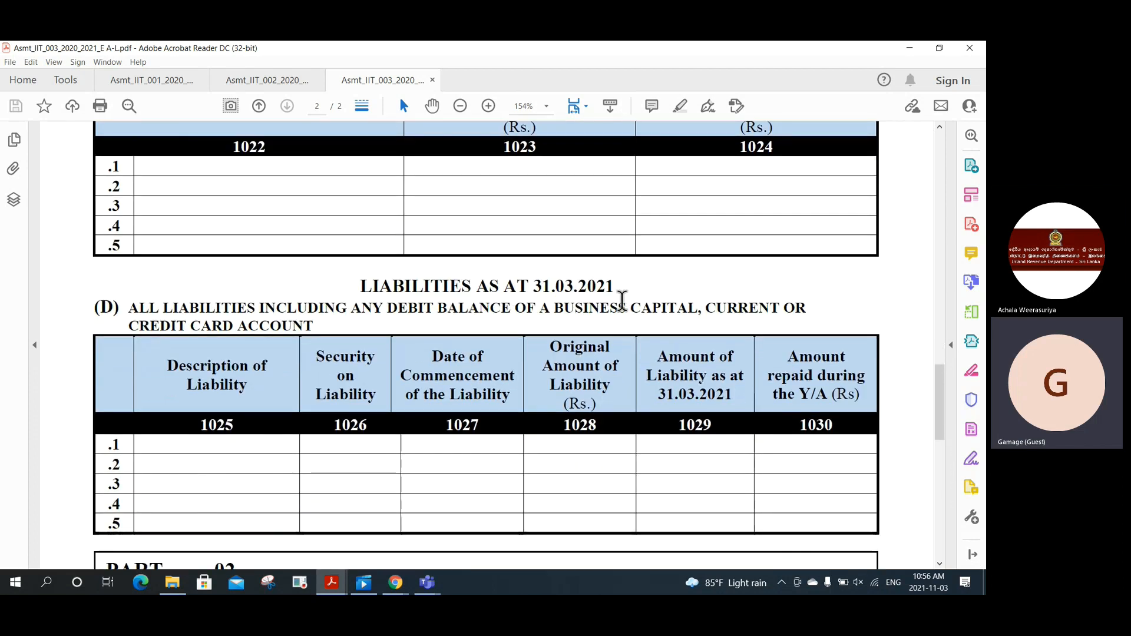
{"action": "scroll", "coordinate": [622, 300], "scroll_direction": "down", "scroll_amount": 3}
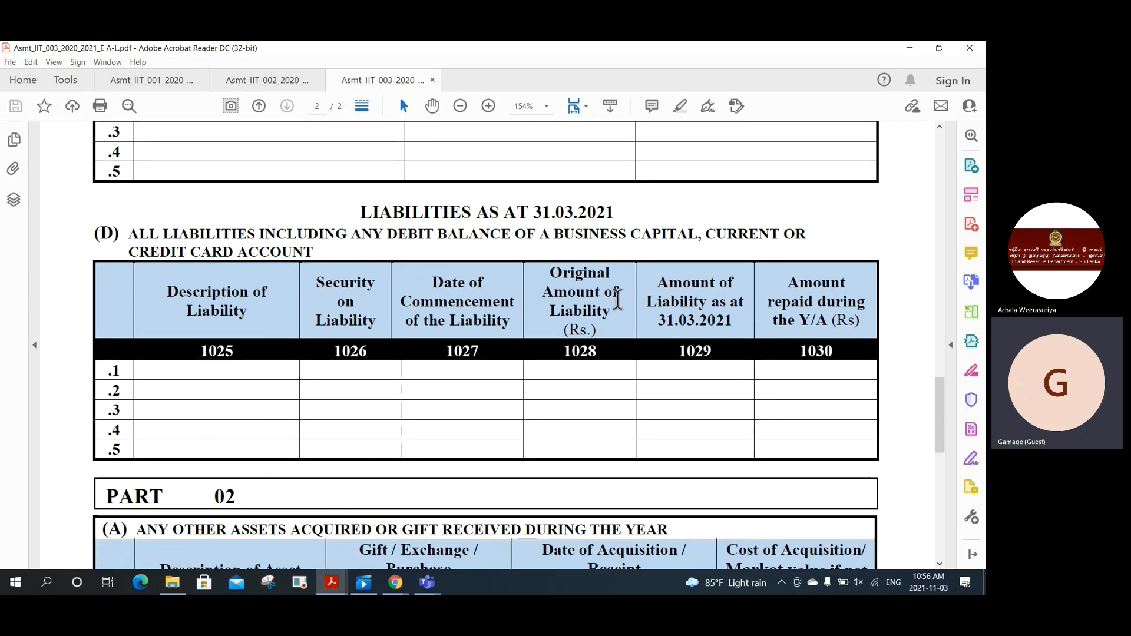
{"action": "scroll", "coordinate": [619, 303], "scroll_direction": "down", "scroll_amount": 2}
{"action": "scroll", "coordinate": [613, 306], "scroll_direction": "down", "scroll_amount": 10}
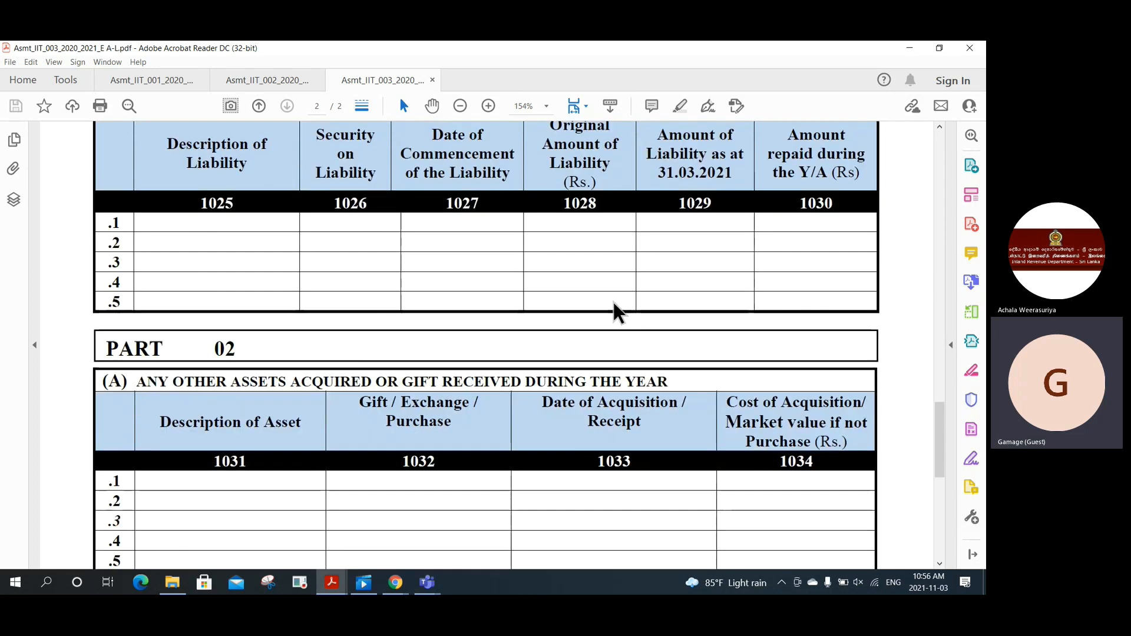
{"action": "scroll", "coordinate": [612, 300], "scroll_direction": "down", "scroll_amount": 10}
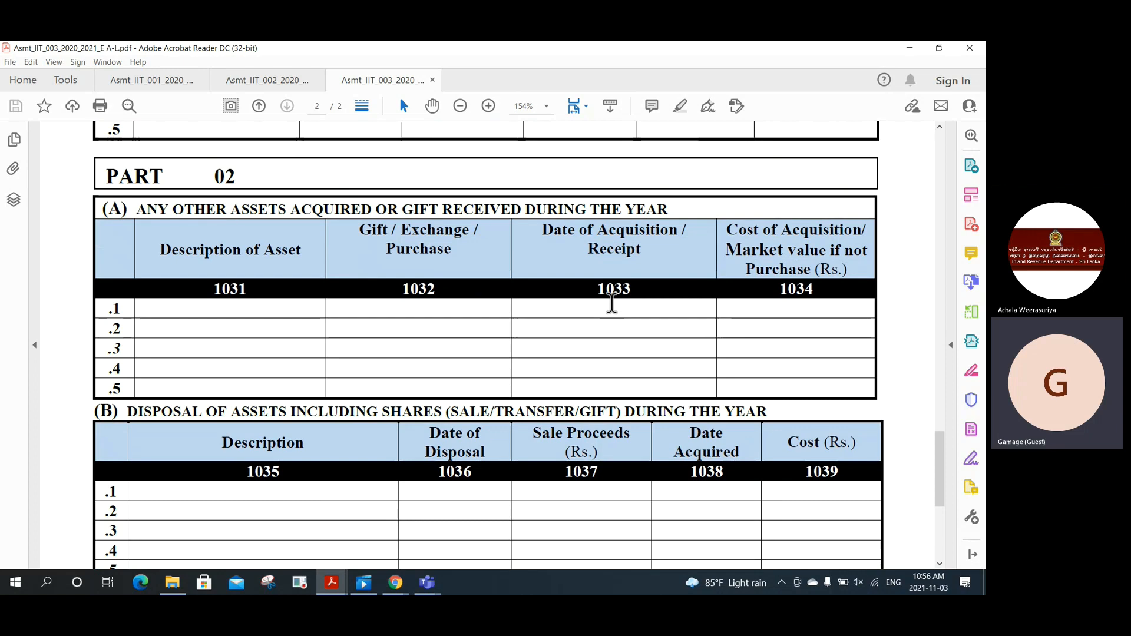
{"action": "scroll", "coordinate": [612, 303], "scroll_direction": "down", "scroll_amount": 3}
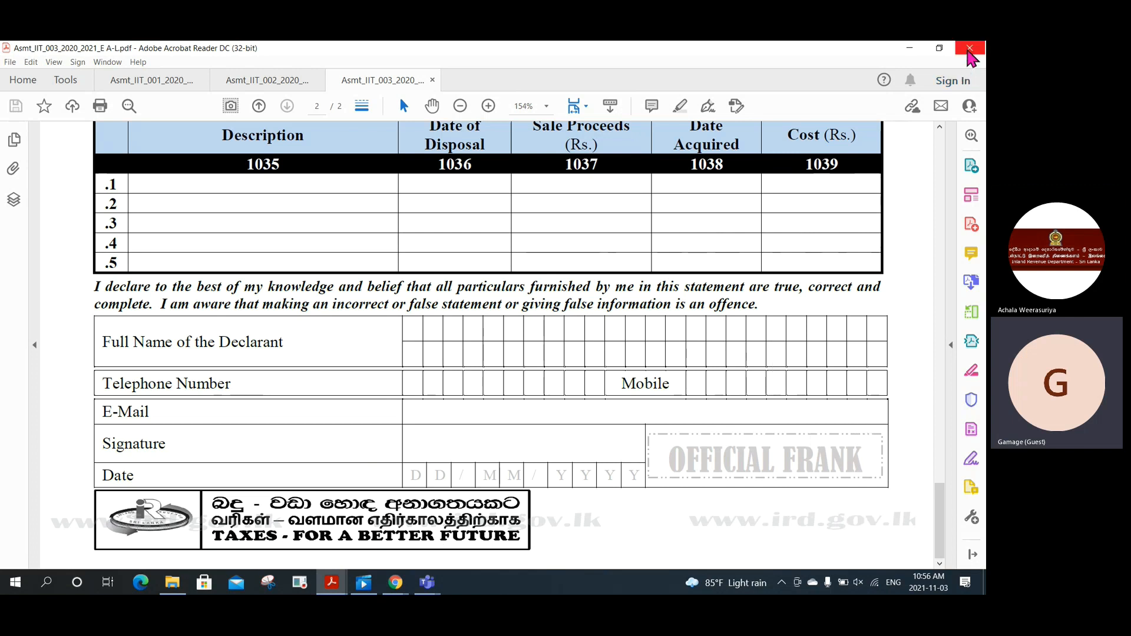
Step: Close Acrobat Reader, choosing to close all open PDF tabs
{"action": "left_click", "coordinate": [969, 57]}
{"action": "left_click", "coordinate": [969, 57]}
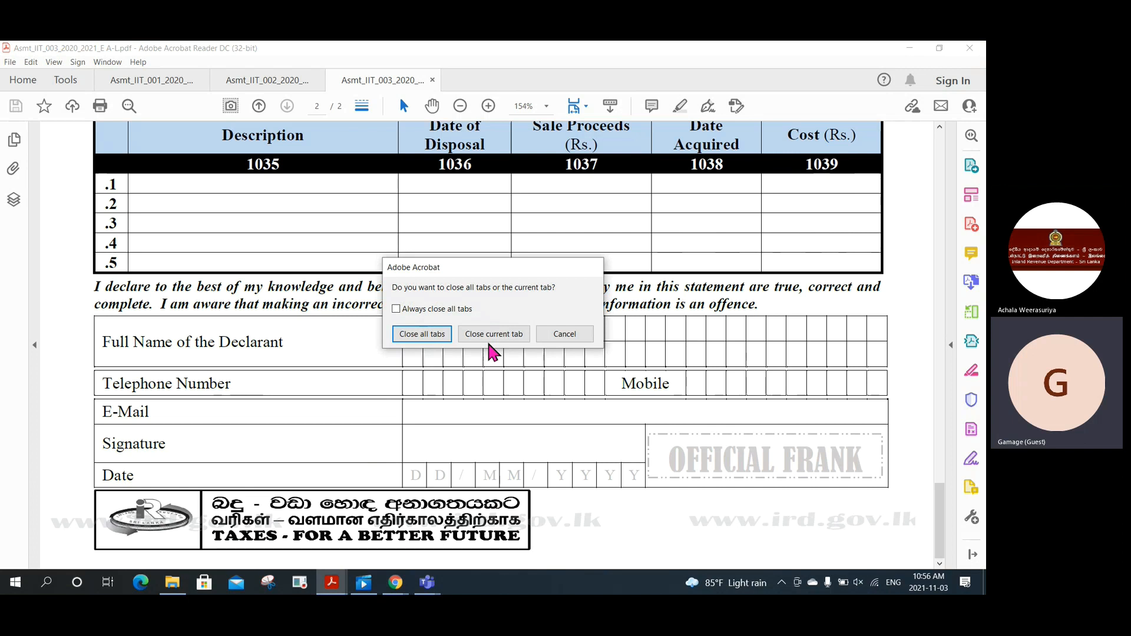
{"action": "left_click", "coordinate": [437, 336]}
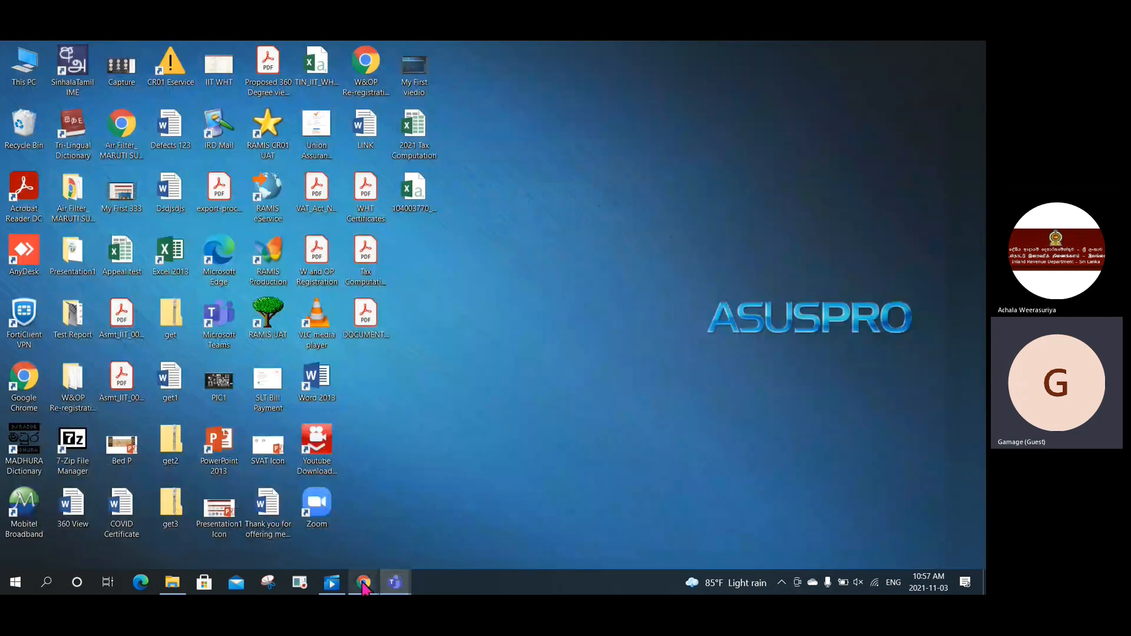
Step: Switch to the ird.gov.lk home page in Chrome and show its e-Services menu options
{"action": "mouse_move", "coordinate": [364, 582]}
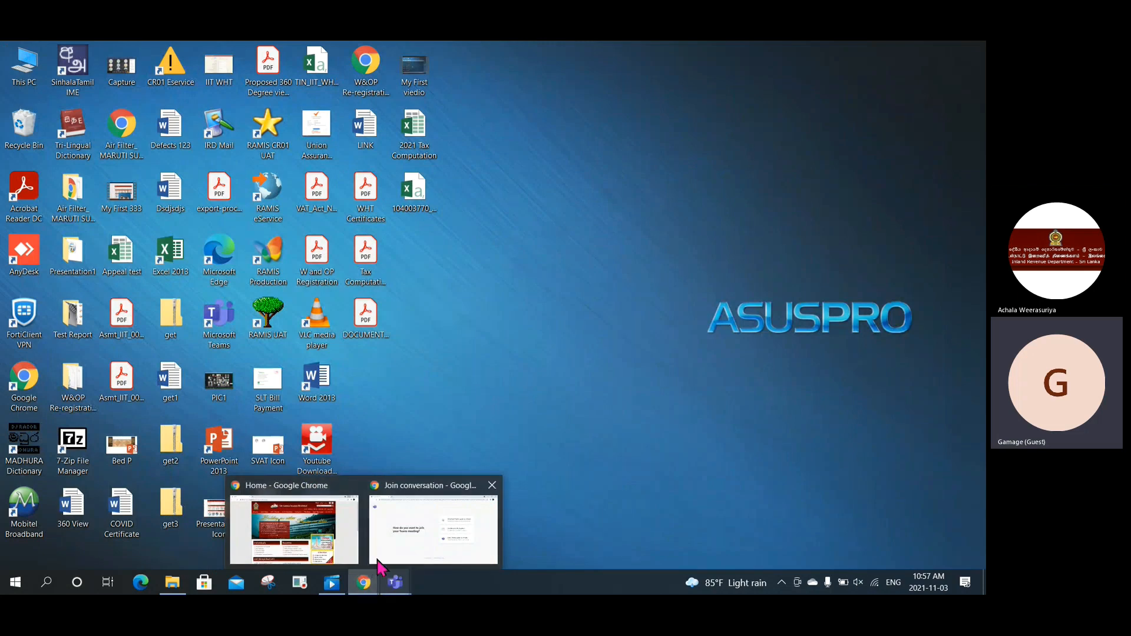
{"action": "left_click", "coordinate": [319, 529]}
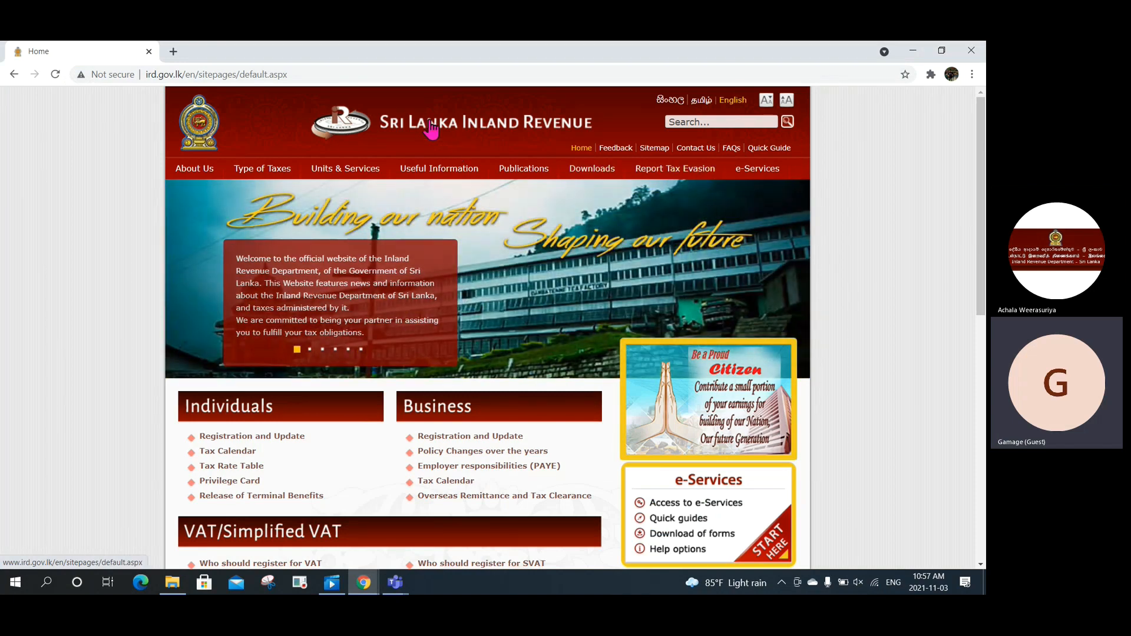
{"action": "mouse_move", "coordinate": [747, 176]}
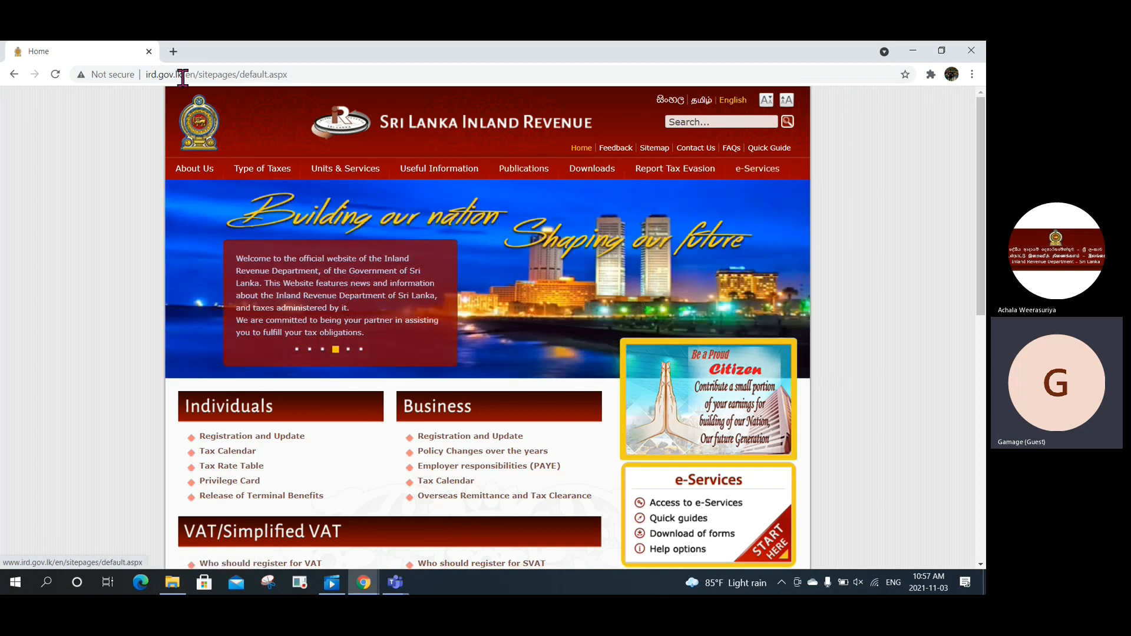
{"action": "left_click_drag", "start_coordinate": [147, 75], "coordinate": [192, 79]}
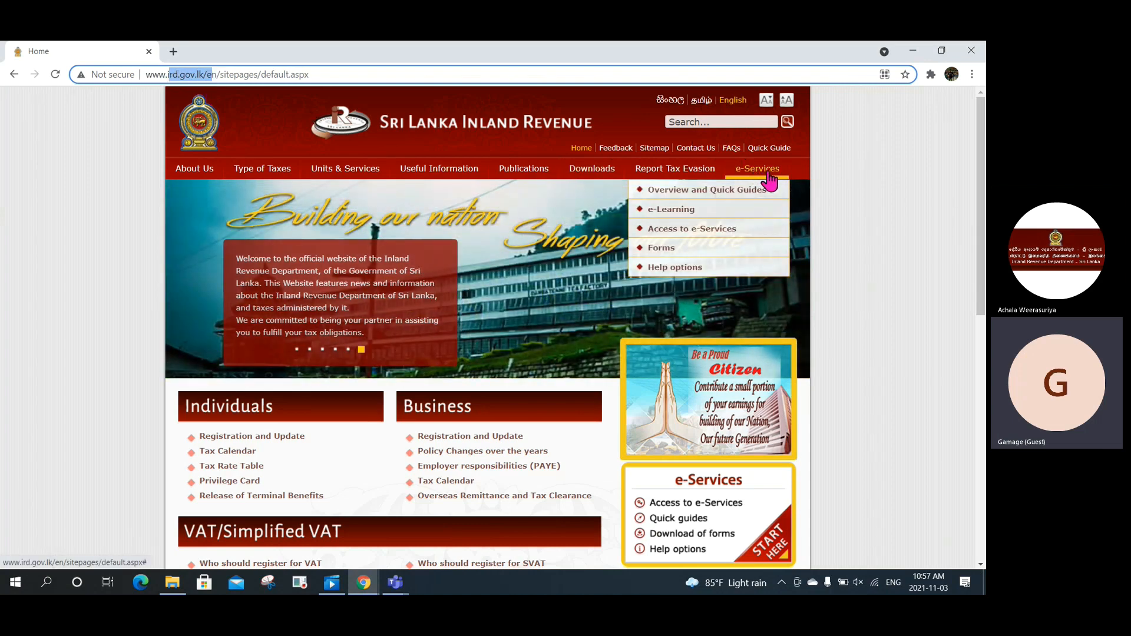
{"action": "left_click", "coordinate": [769, 182]}
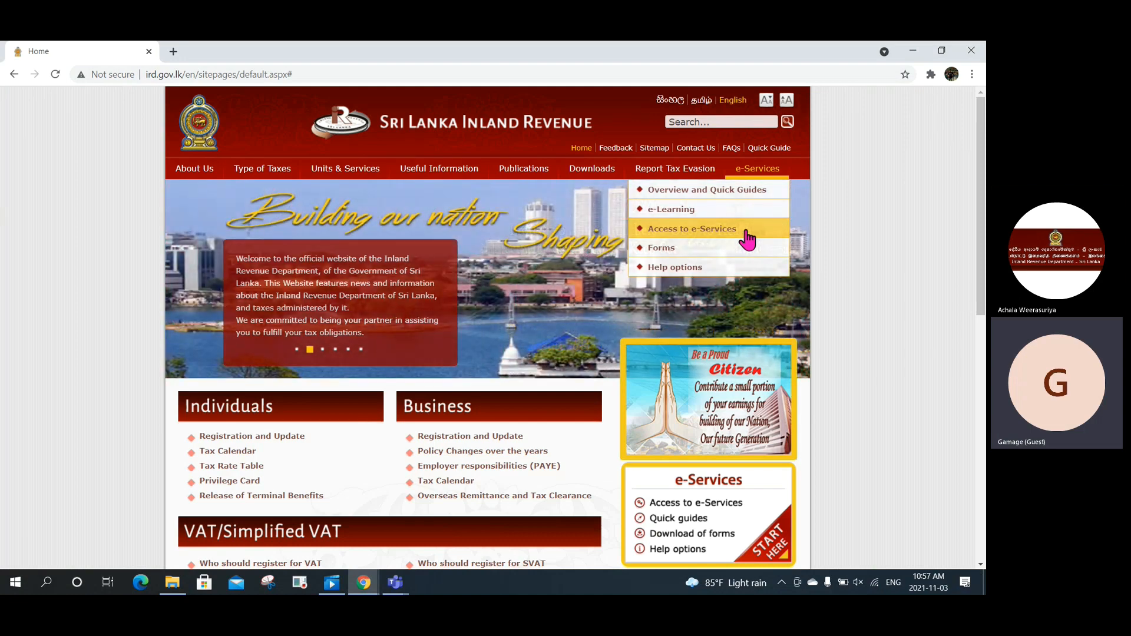
Step: Open Access to e-Services, zoom the page to 125%, and scroll down slightly
{"action": "left_click", "coordinate": [747, 235]}
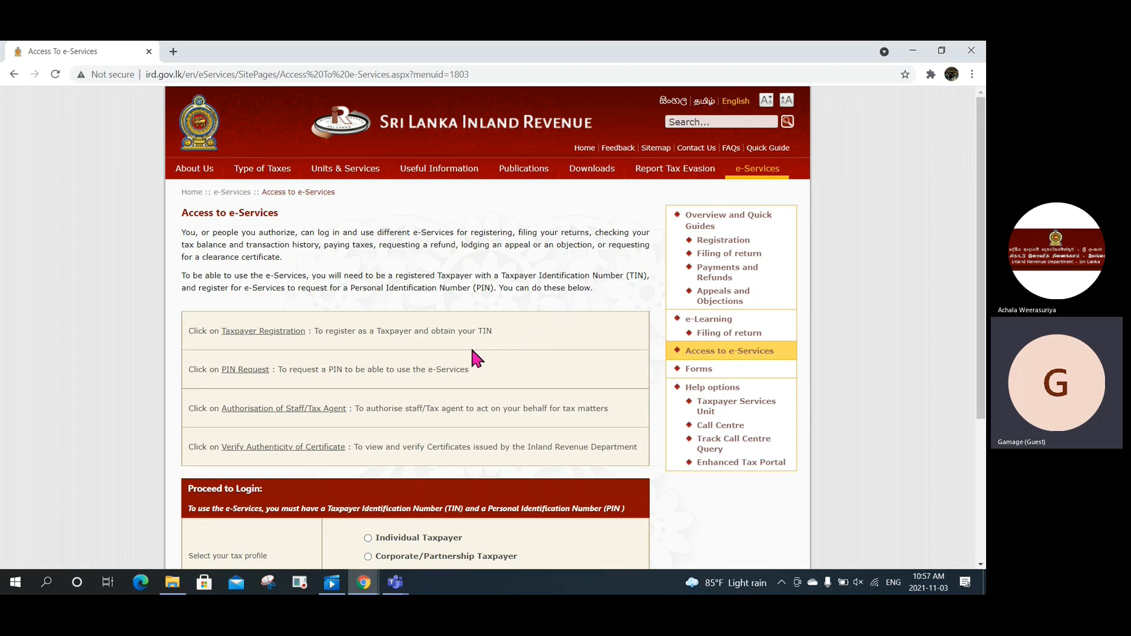
{"action": "key", "text": "ctrl+plus"}
{"action": "key", "text": "ctrl+plus"}
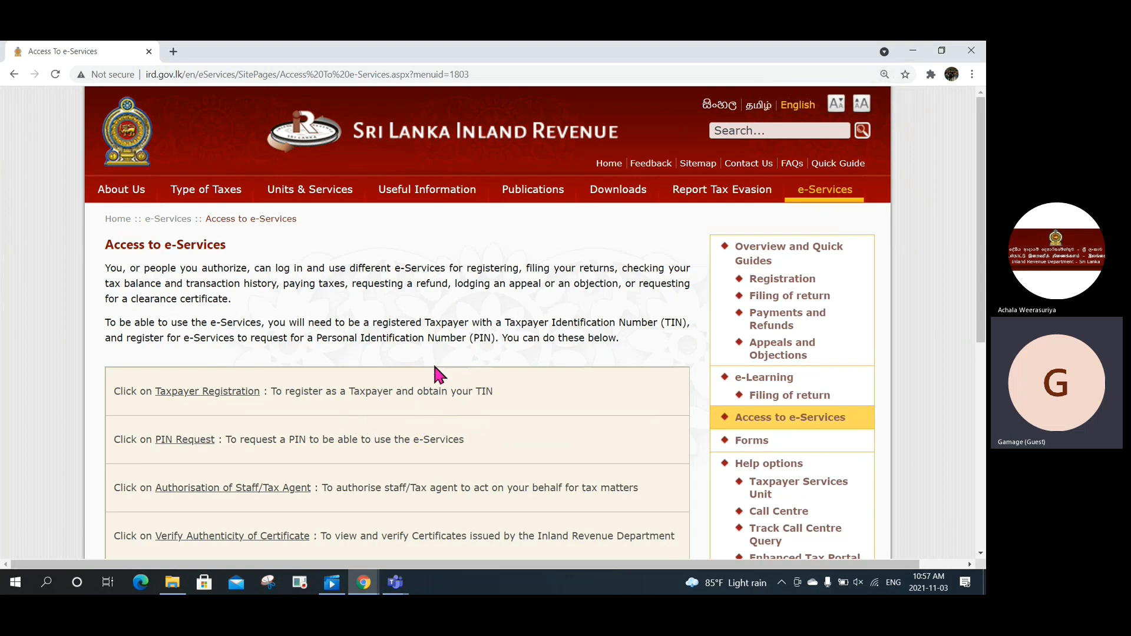
{"action": "scroll", "coordinate": [340, 405], "scroll_direction": "down", "scroll_amount": 1}
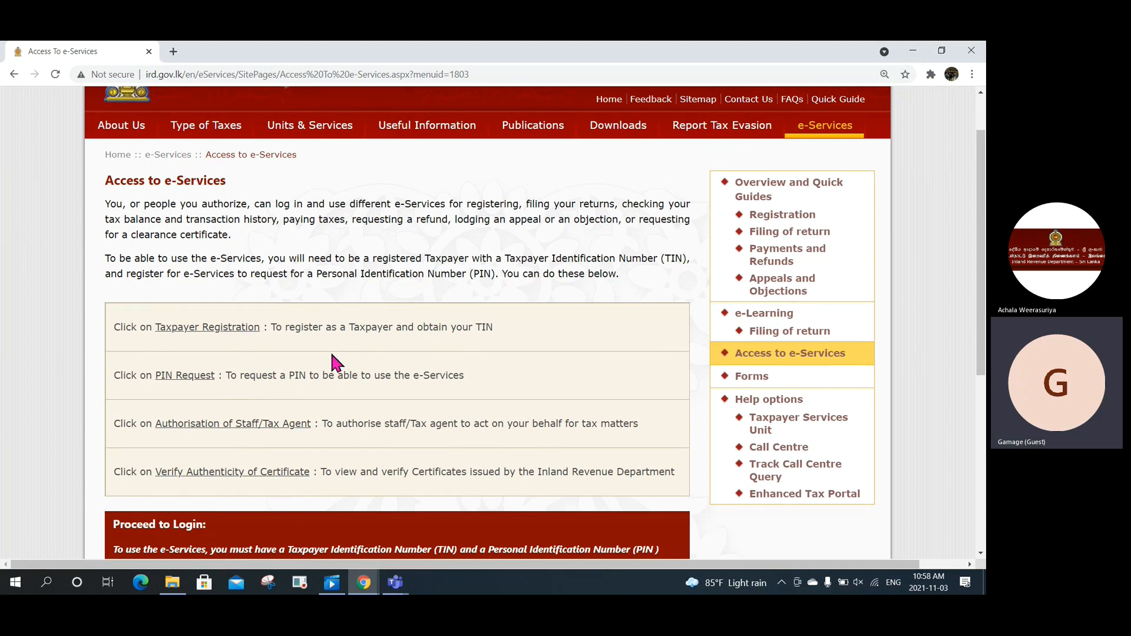
Step: Open Taxpayer Registration in a new tab and choose INDIVIDUAL LOCAL as the registration type
{"action": "left_click", "coordinate": [185, 330]}
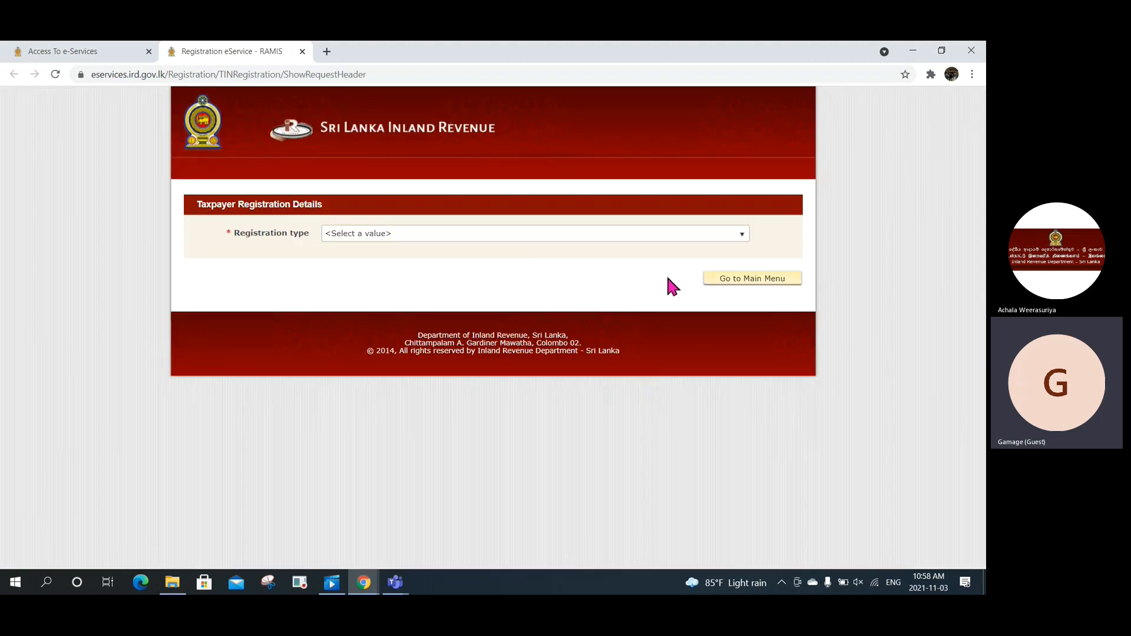
{"action": "left_click", "coordinate": [741, 237]}
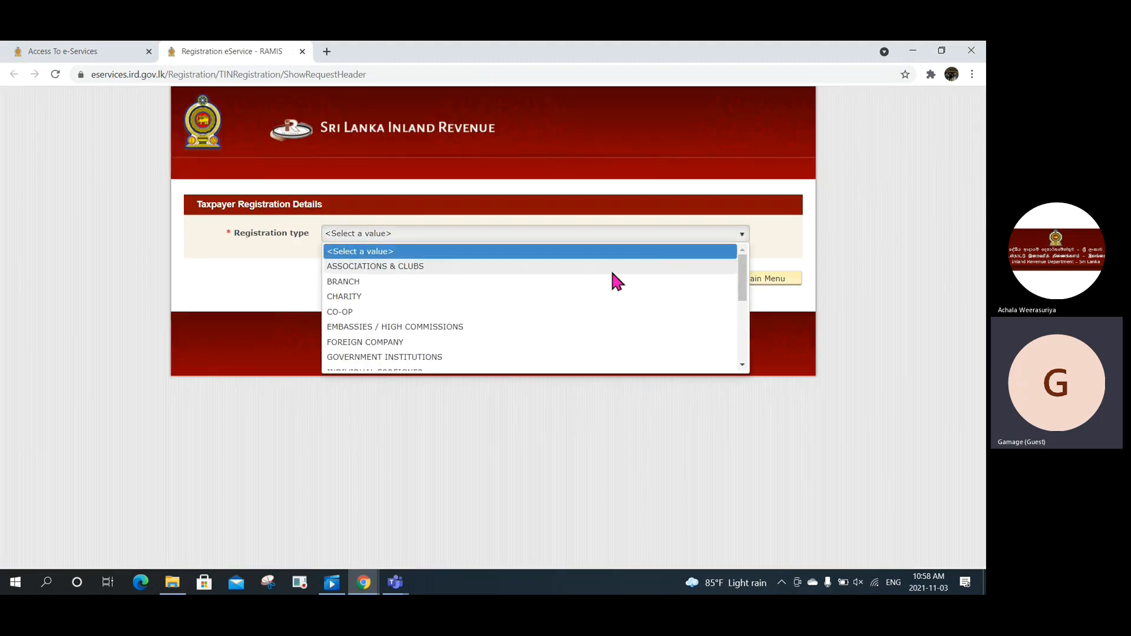
{"action": "scroll", "coordinate": [513, 297], "scroll_direction": "down", "scroll_amount": 2}
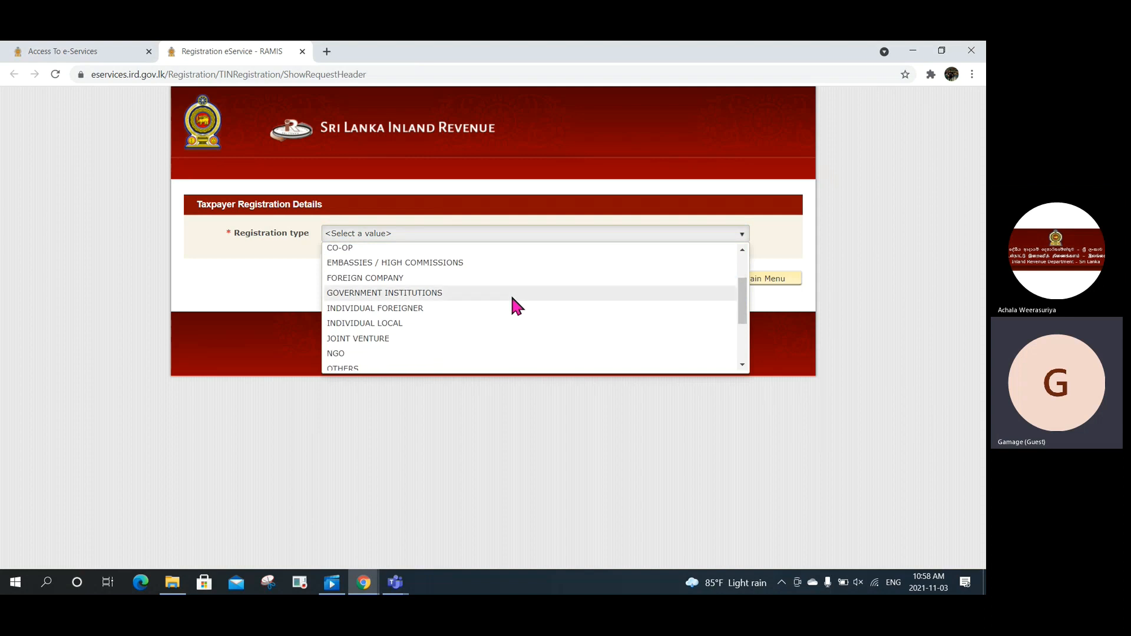
{"action": "left_click", "coordinate": [408, 323]}
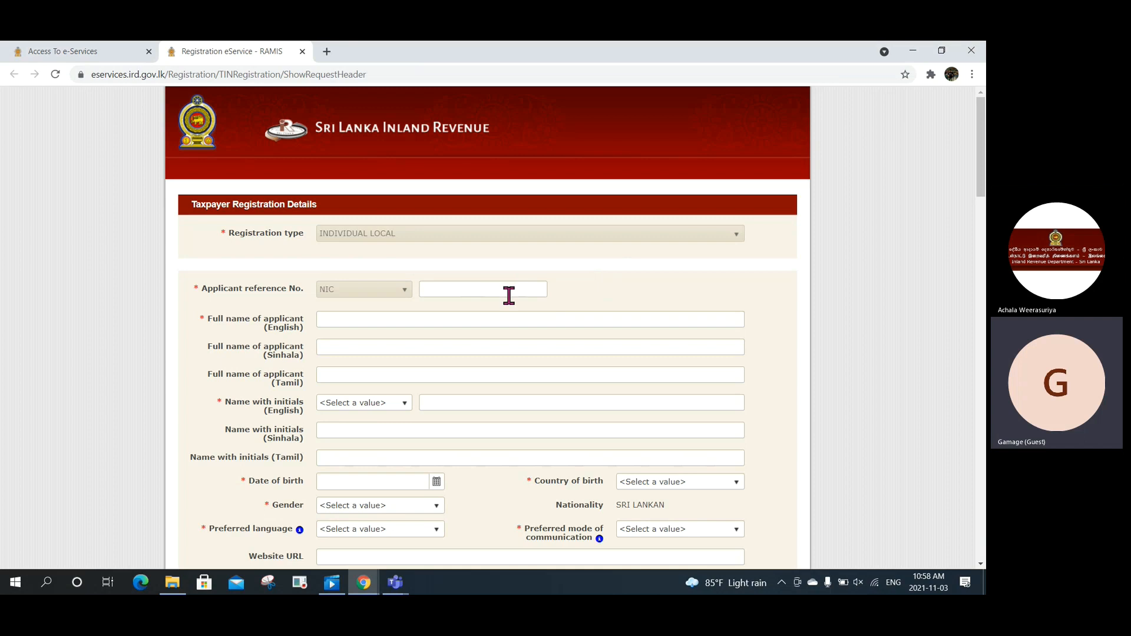
Step: Scroll through the TIN registration form and leave it via Go to Main Menu
{"action": "scroll", "coordinate": [509, 296], "scroll_direction": "down", "scroll_amount": 1}
{"action": "scroll", "coordinate": [508, 301], "scroll_direction": "down", "scroll_amount": 5}
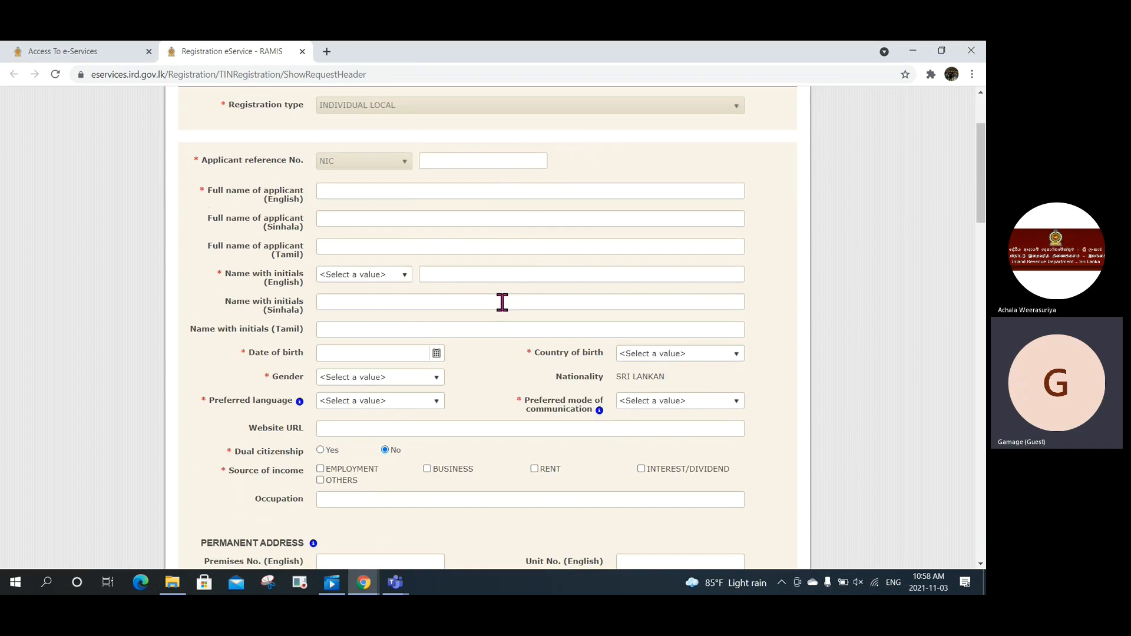
{"action": "scroll", "coordinate": [502, 303], "scroll_direction": "down", "scroll_amount": 1}
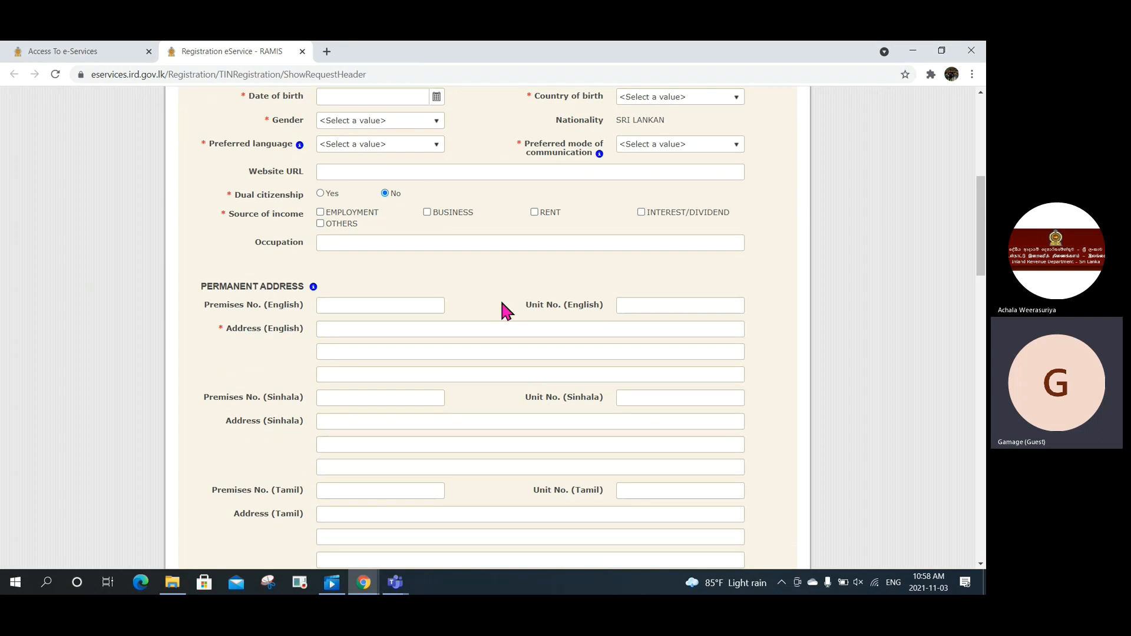
{"action": "scroll", "coordinate": [502, 302], "scroll_direction": "down", "scroll_amount": 1}
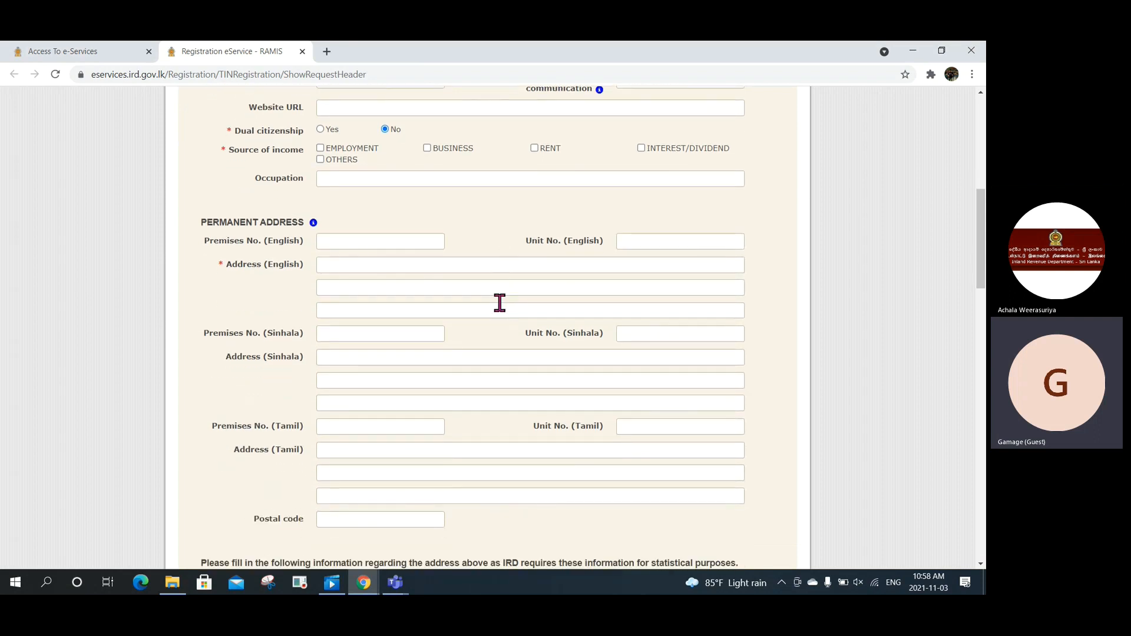
{"action": "scroll", "coordinate": [500, 303], "scroll_direction": "down", "scroll_amount": 10}
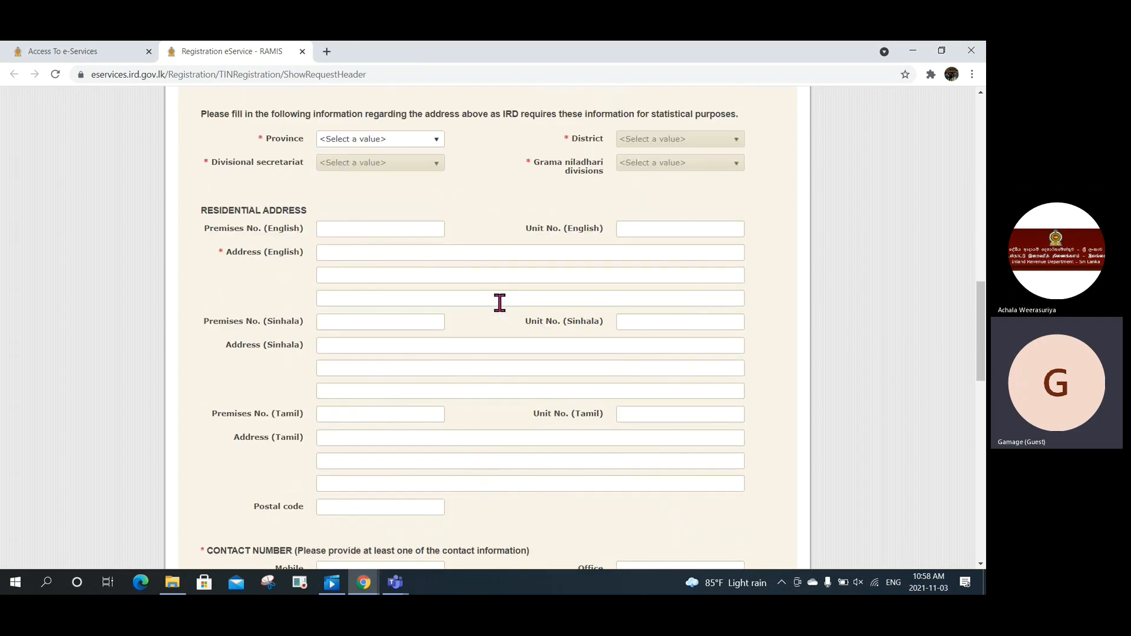
{"action": "scroll", "coordinate": [499, 303], "scroll_direction": "down", "scroll_amount": 6}
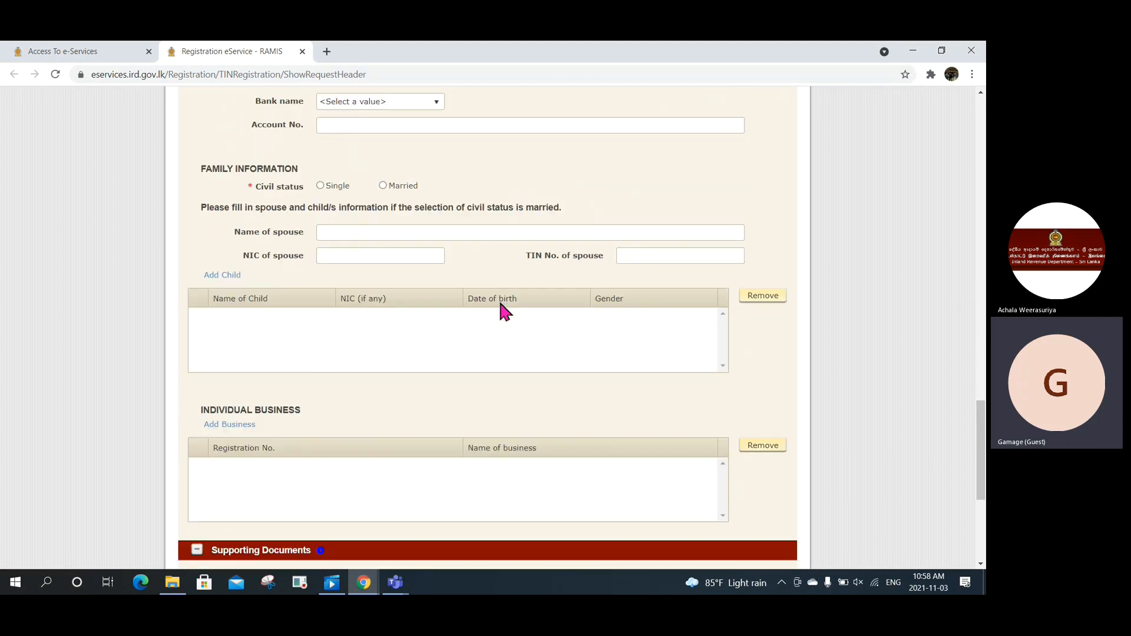
{"action": "scroll", "coordinate": [500, 307], "scroll_direction": "down", "scroll_amount": 4}
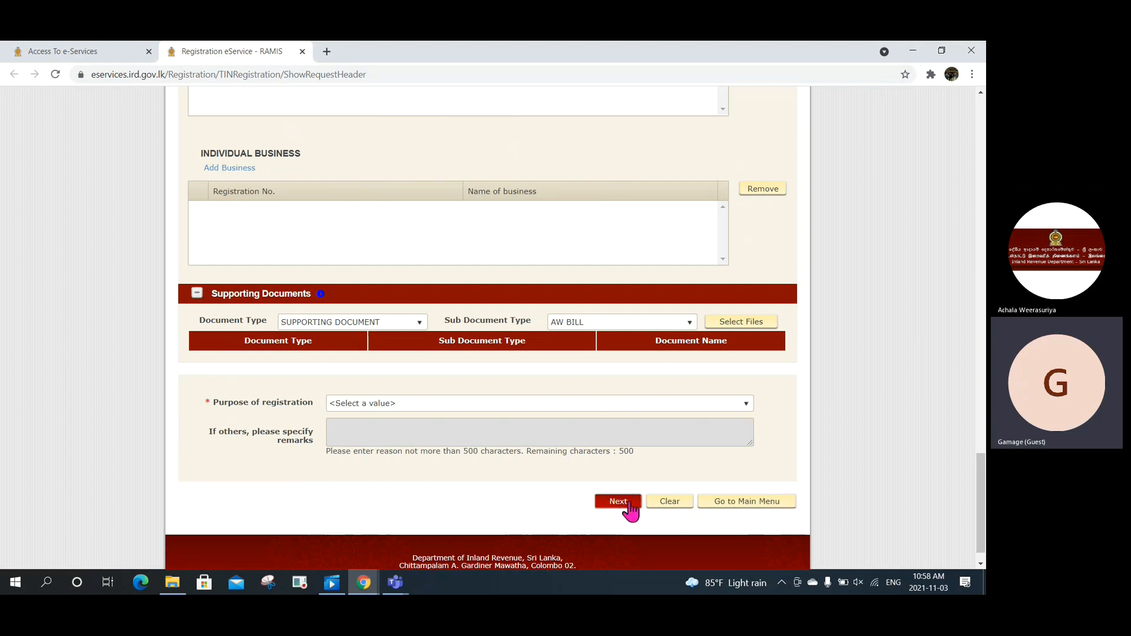
{"action": "left_click", "coordinate": [728, 510]}
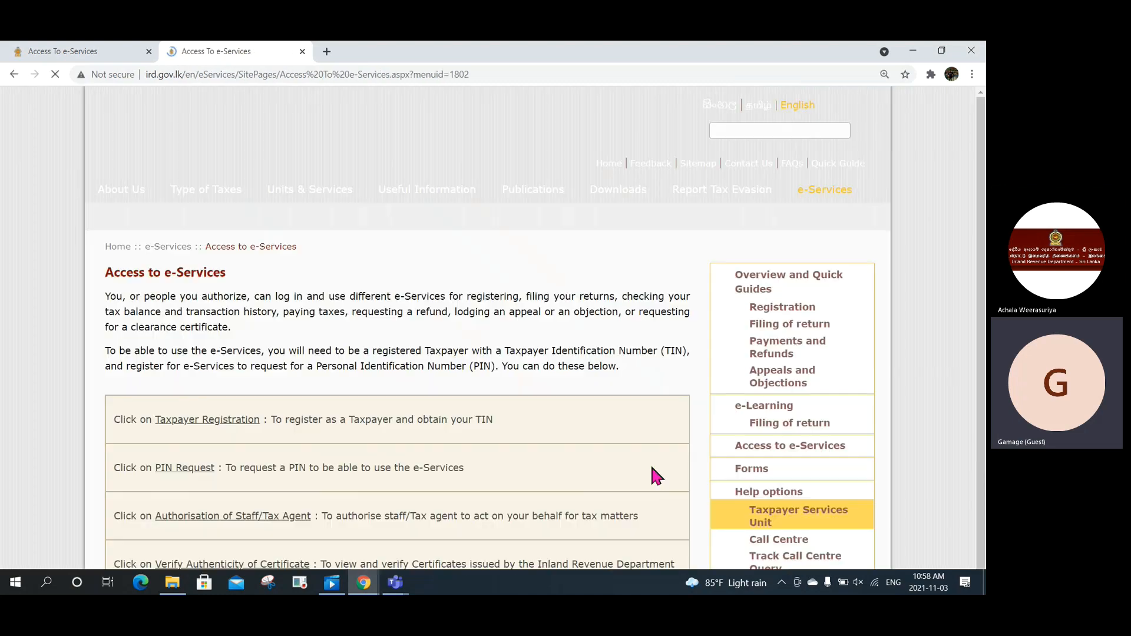
Step: Close the extra tab, review the IRD PIN Request form fields, then return via Go to Main Menu
{"action": "left_click", "coordinate": [303, 52]}
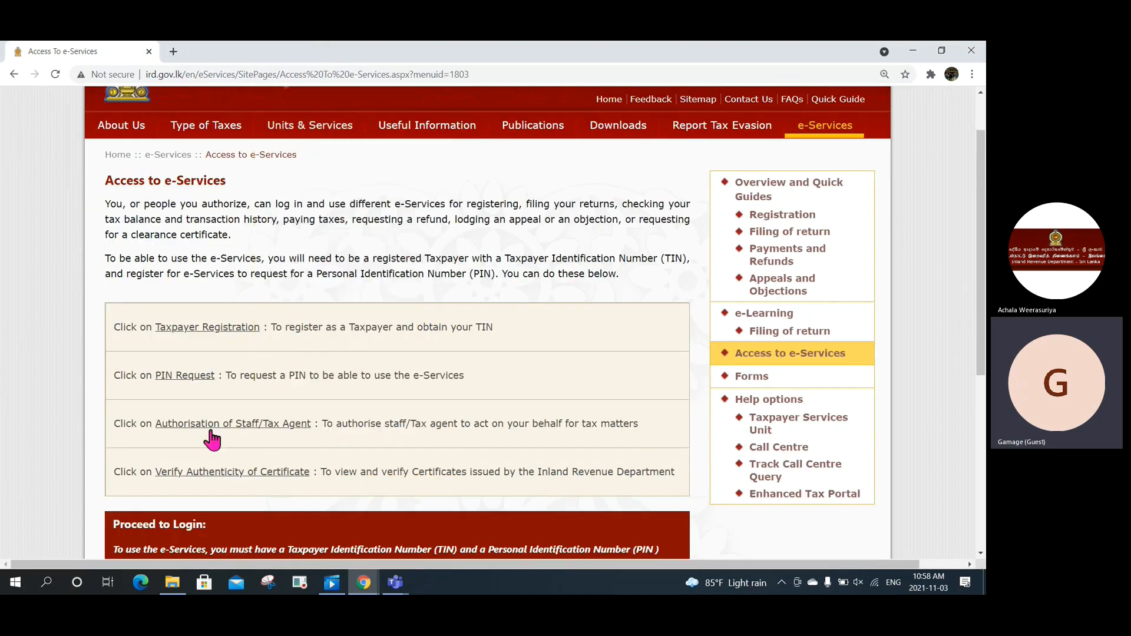
{"action": "left_click", "coordinate": [164, 380]}
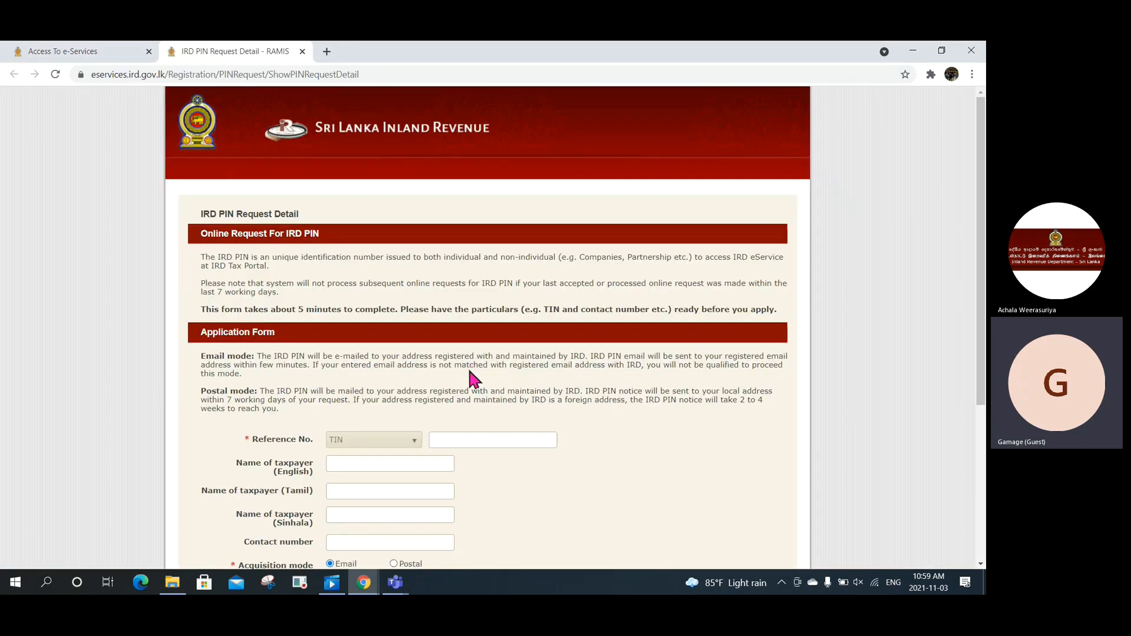
{"action": "scroll", "coordinate": [468, 366], "scroll_direction": "down", "scroll_amount": 1}
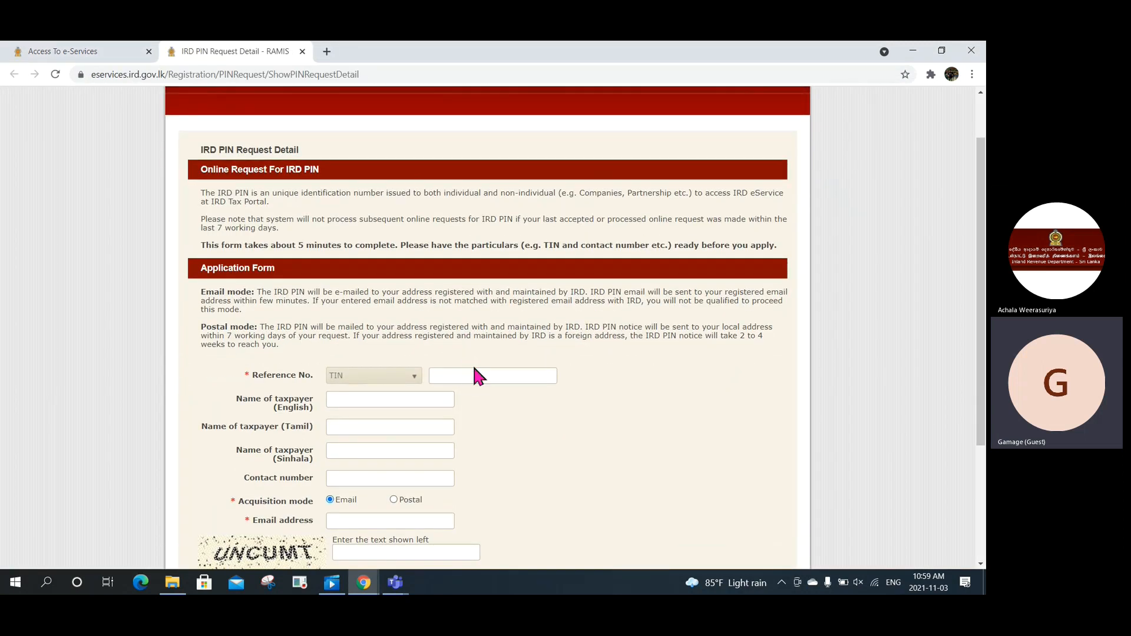
{"action": "scroll", "coordinate": [500, 374], "scroll_direction": "down", "scroll_amount": 1}
{"action": "scroll", "coordinate": [498, 367], "scroll_direction": "down", "scroll_amount": 1}
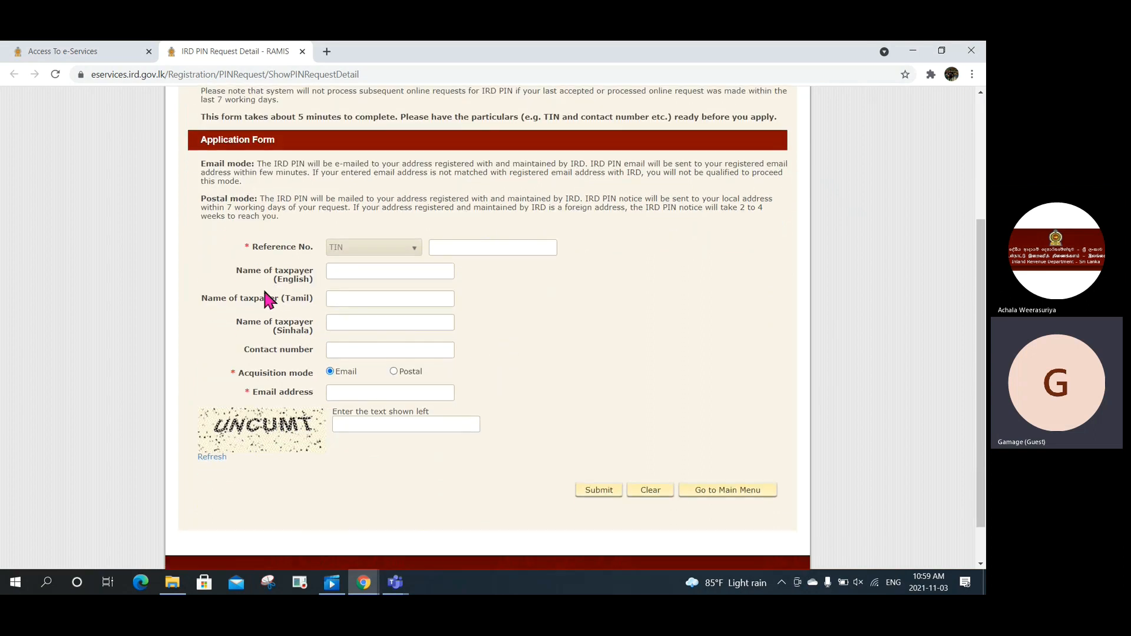
{"action": "left_click_drag", "start_coordinate": [217, 260], "coordinate": [320, 430]}
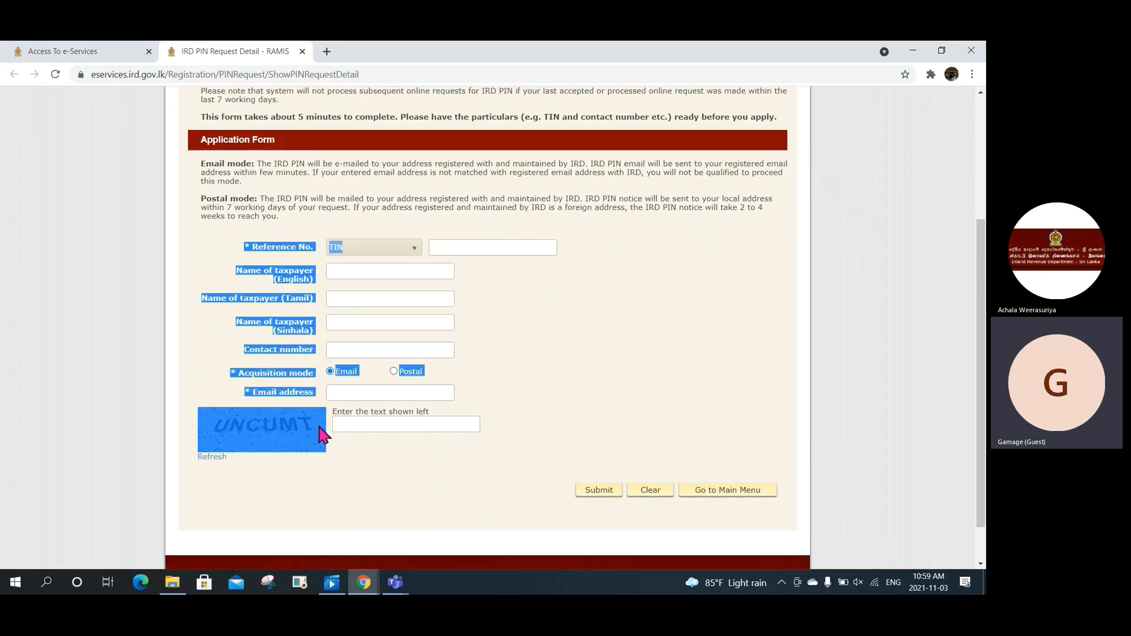
{"action": "left_click", "coordinate": [566, 338]}
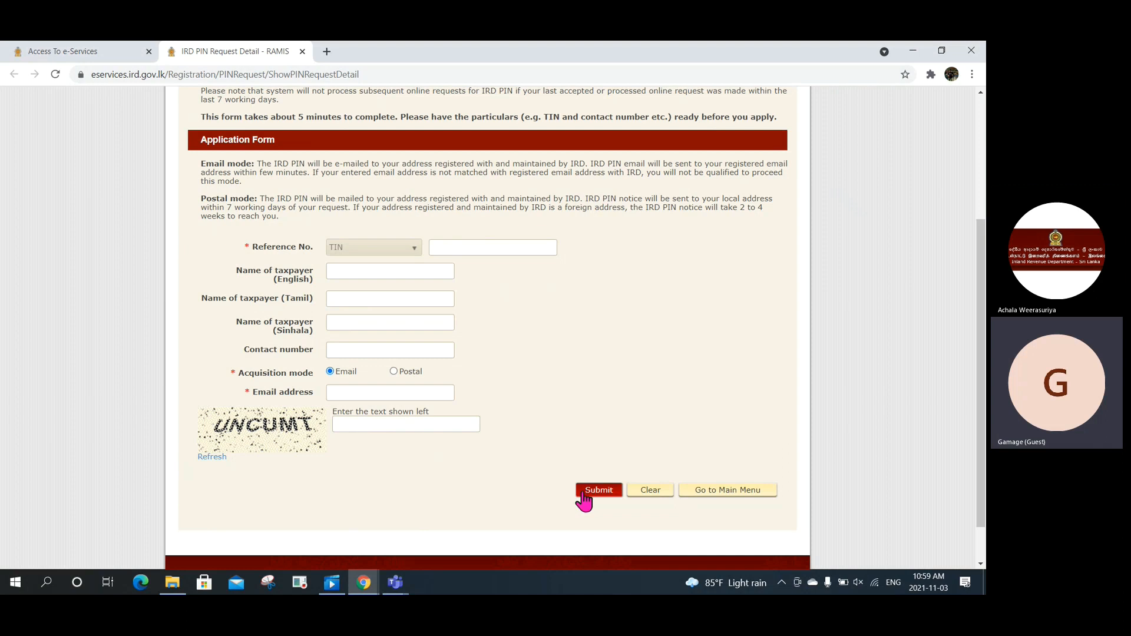
{"action": "left_click", "coordinate": [715, 497]}
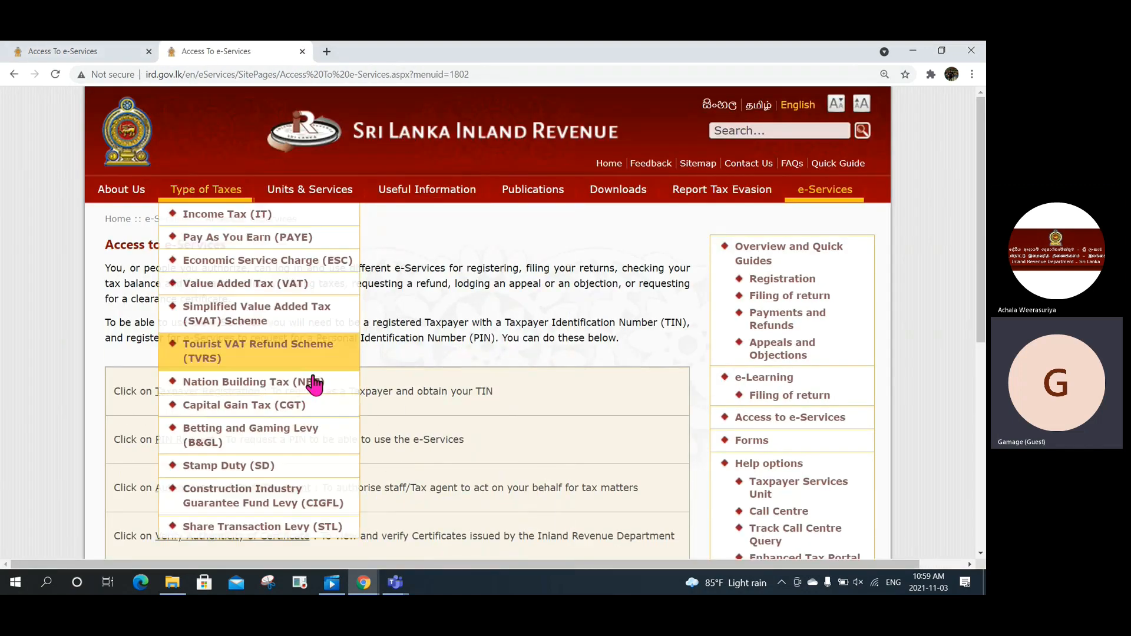
Step: Close the older Access to e-Services tab, pick the Individual Taxpayer profile and proceed to RAMIS login
{"action": "scroll", "coordinate": [330, 371], "scroll_direction": "down", "scroll_amount": 3}
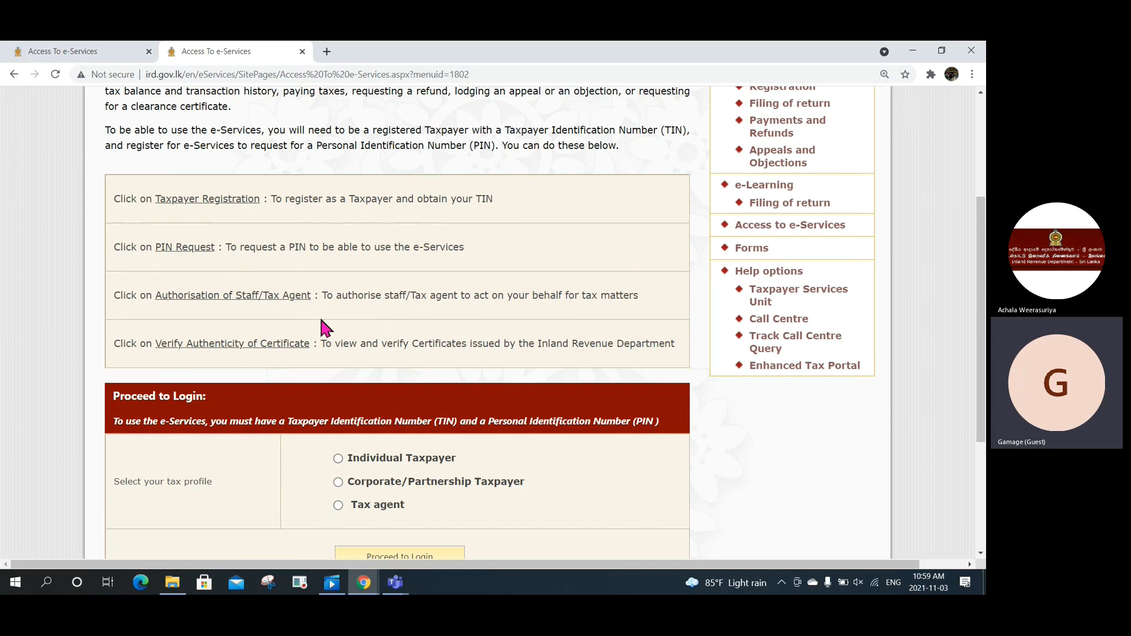
{"action": "scroll", "coordinate": [282, 372], "scroll_direction": "down", "scroll_amount": 1}
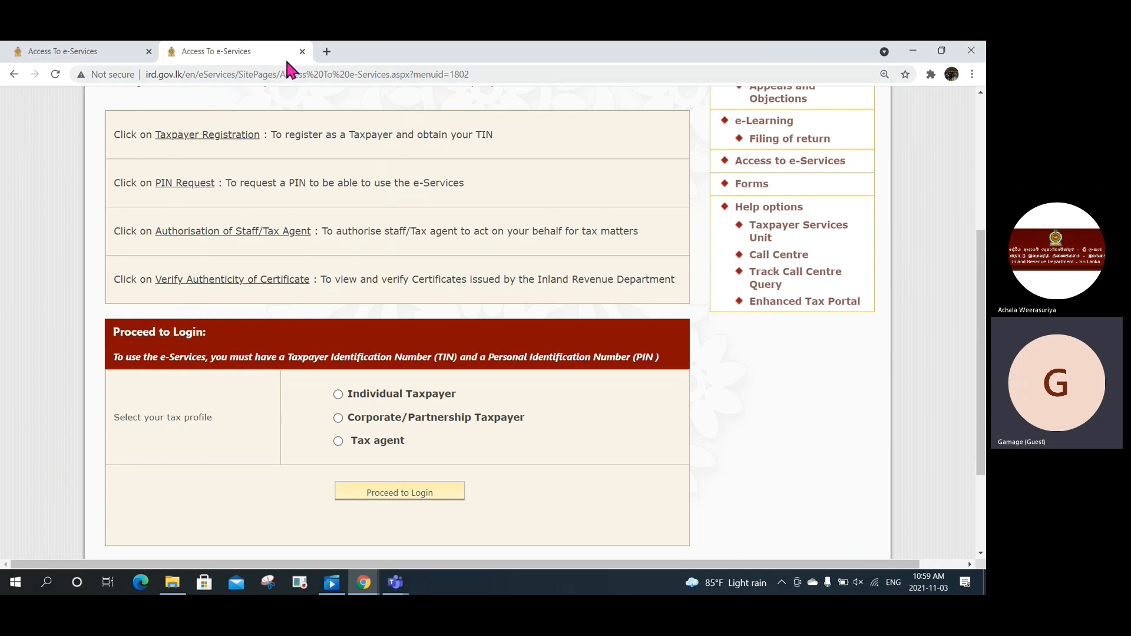
{"action": "left_click", "coordinate": [149, 52]}
{"action": "scroll", "coordinate": [348, 356], "scroll_direction": "down", "scroll_amount": 2}
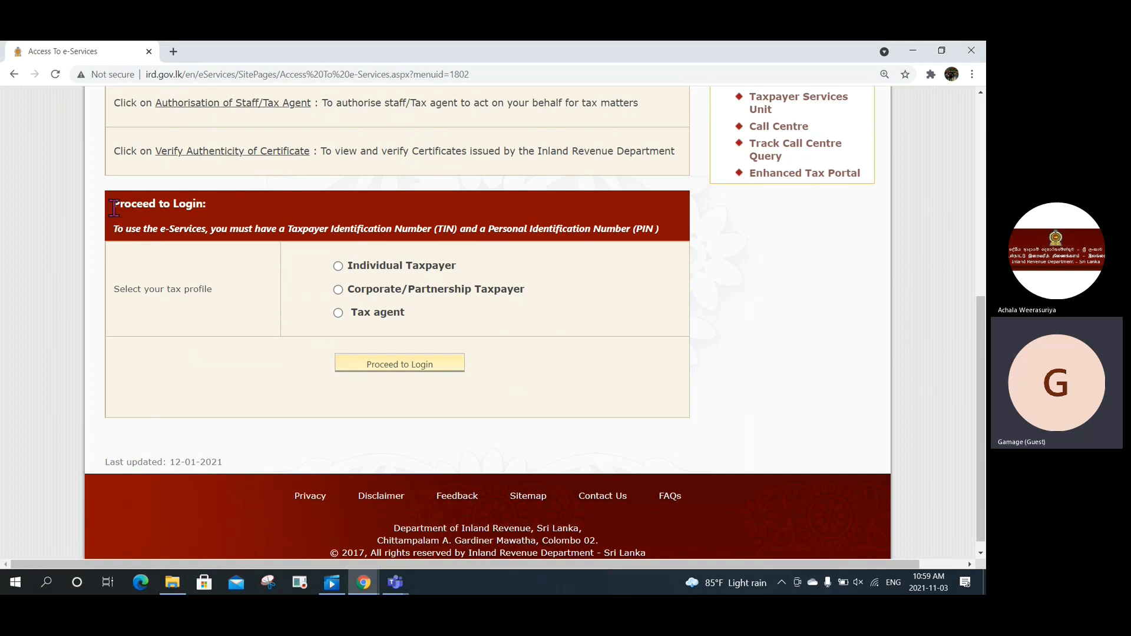
{"action": "left_click_drag", "start_coordinate": [114, 216], "coordinate": [216, 221]}
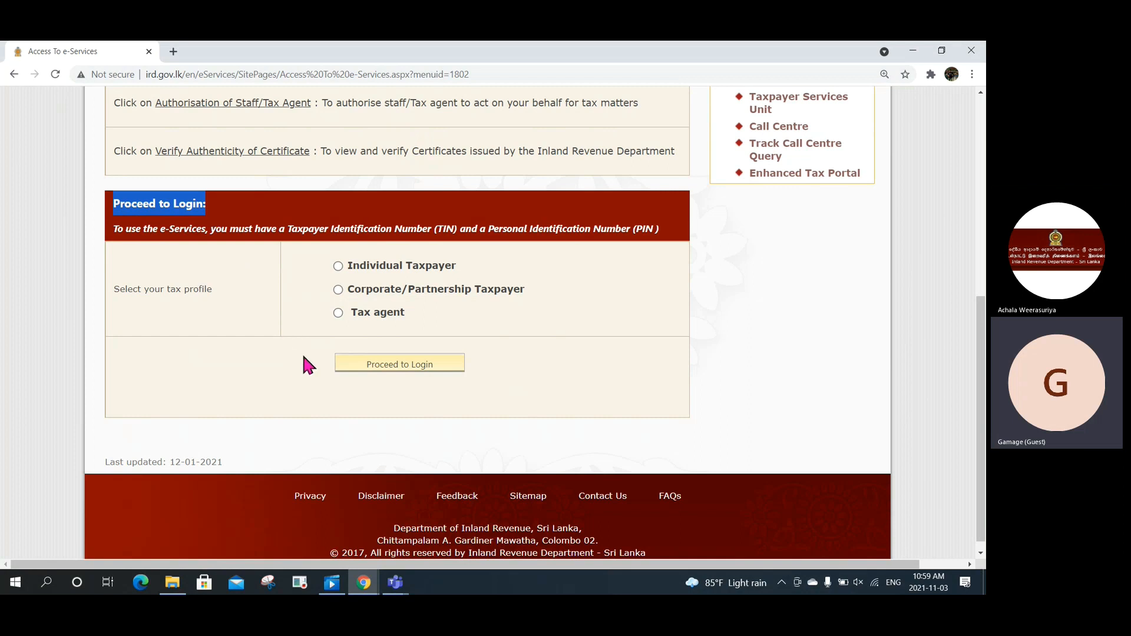
{"action": "left_click", "coordinate": [337, 266]}
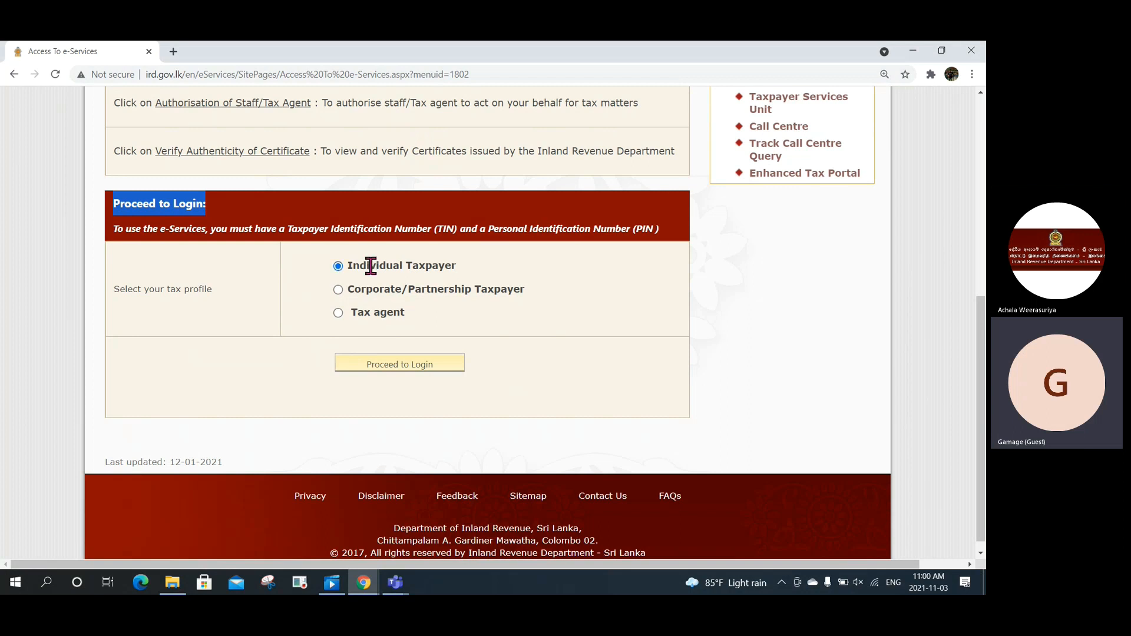
{"action": "left_click", "coordinate": [354, 372]}
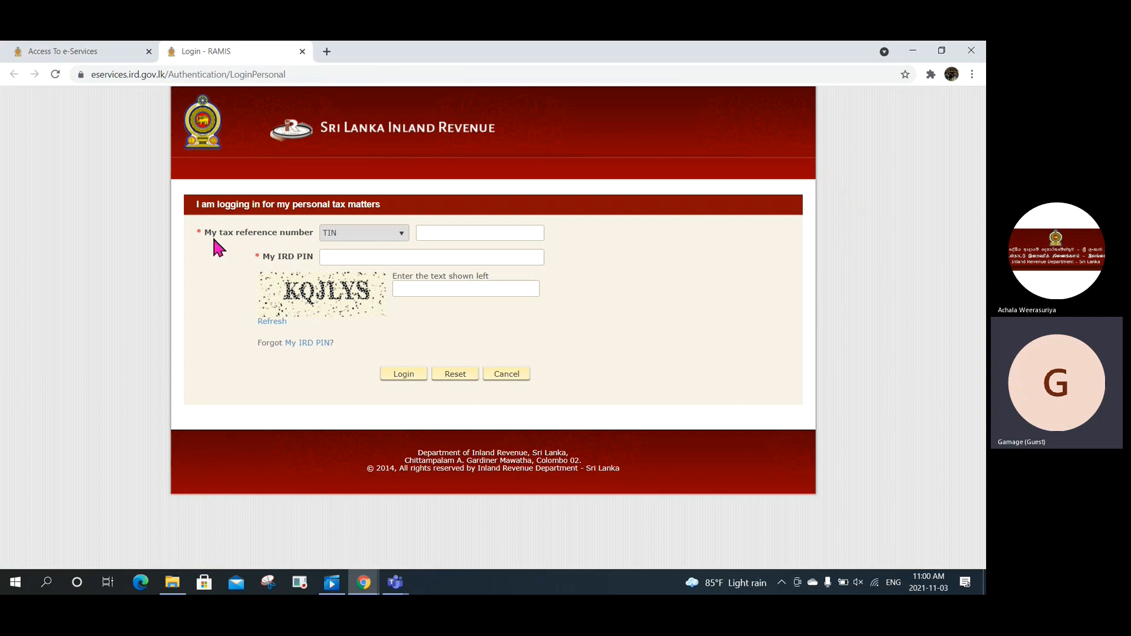
Step: Enter the taxpayer's tax reference number, IRD PIN and the displayed captcha code
{"action": "left_click_drag", "start_coordinate": [242, 239], "coordinate": [299, 239]}
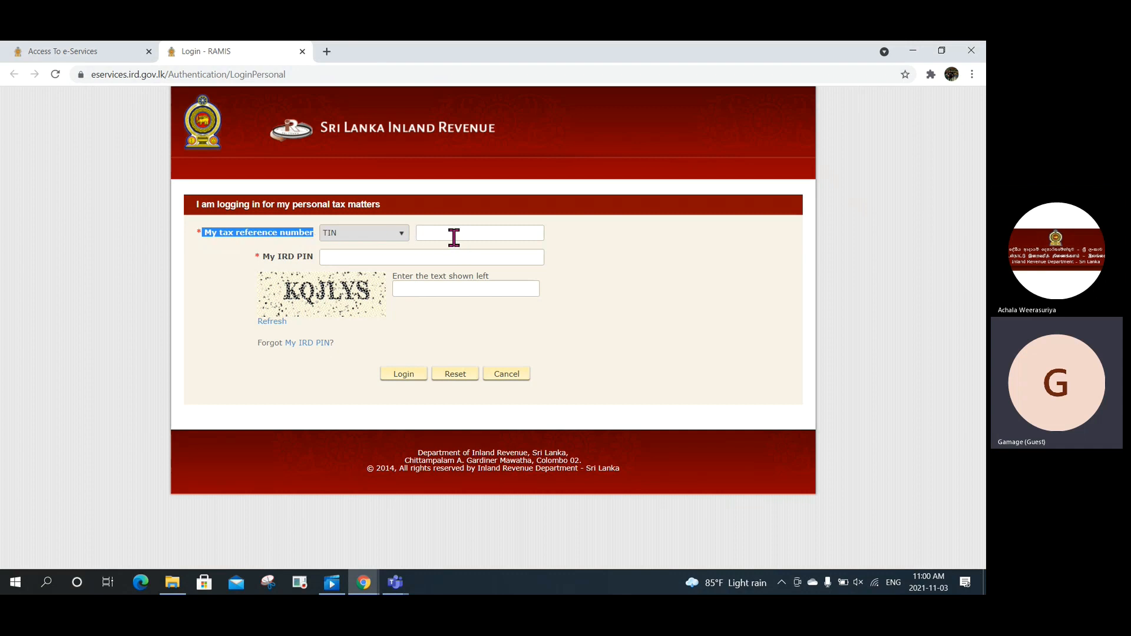
{"action": "left_click", "coordinate": [430, 235]}
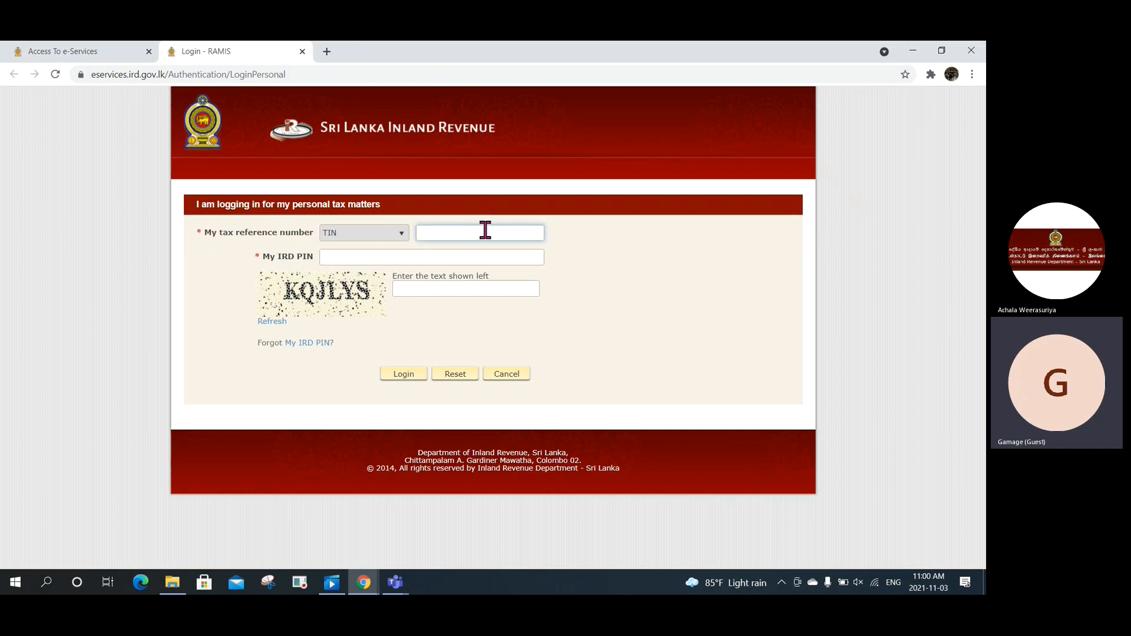
{"action": "left_click", "coordinate": [402, 259]}
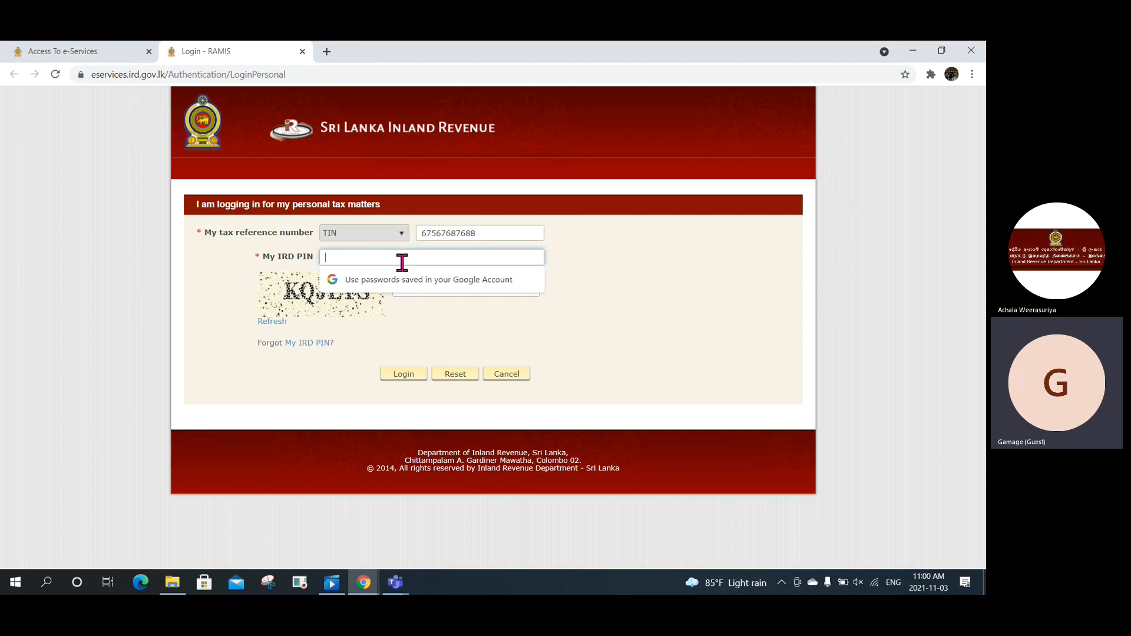
{"action": "type", "text": "••••••"}
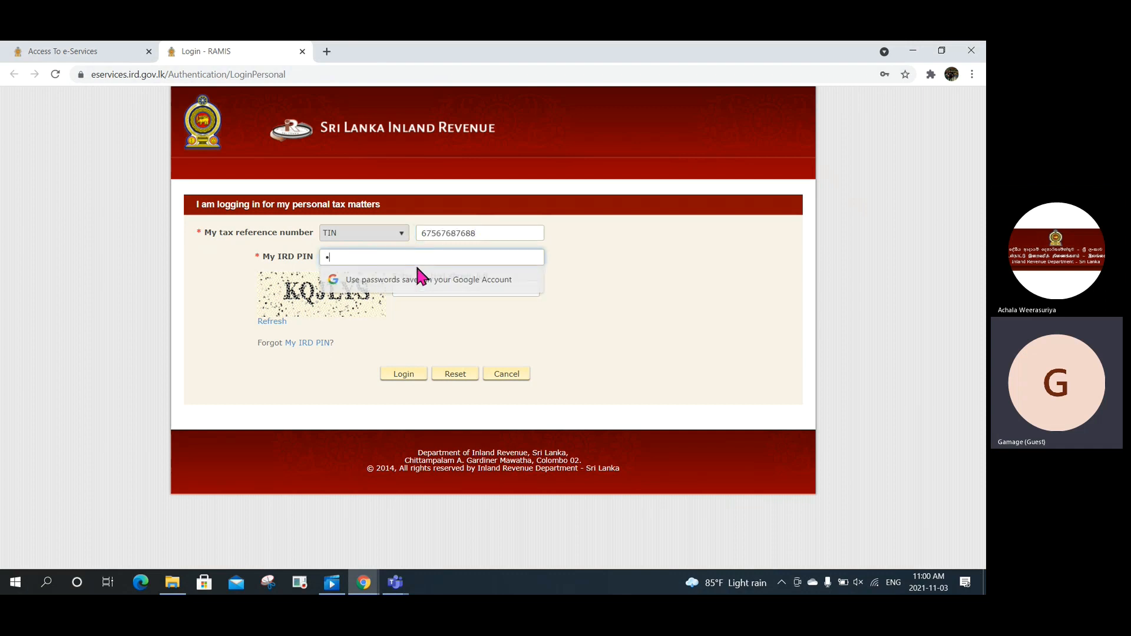
{"action": "left_click", "coordinate": [415, 289]}
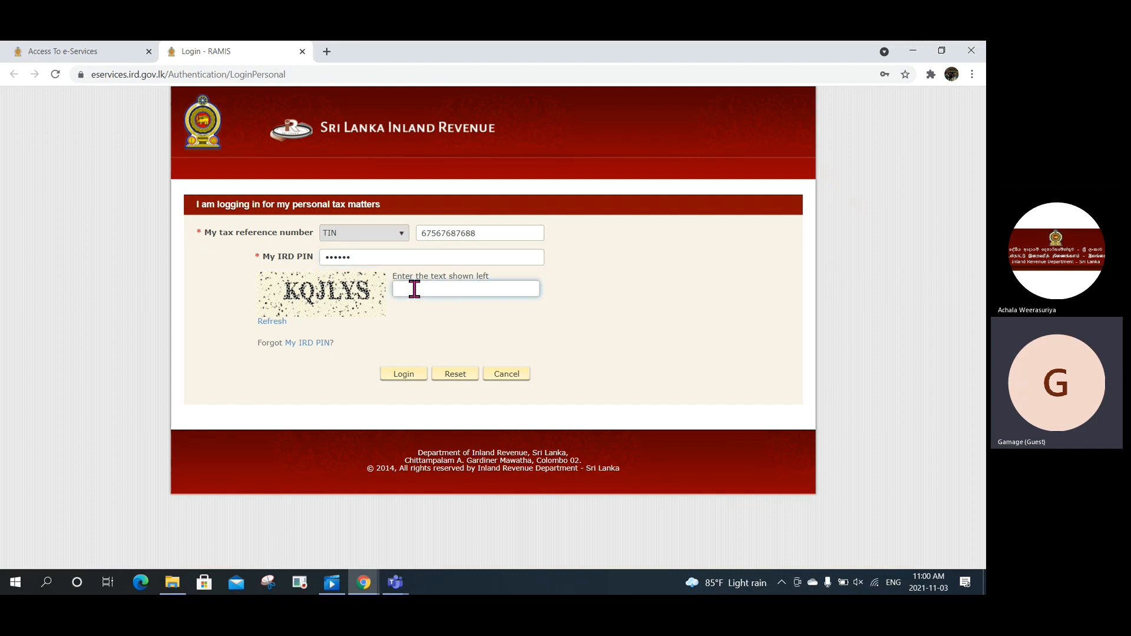
{"action": "type", "text": "kqjlys"}
Step: Close Chrome and start the IIT Return Submission 1 demo playing in Movies & TV
{"action": "left_click", "coordinate": [967, 52]}
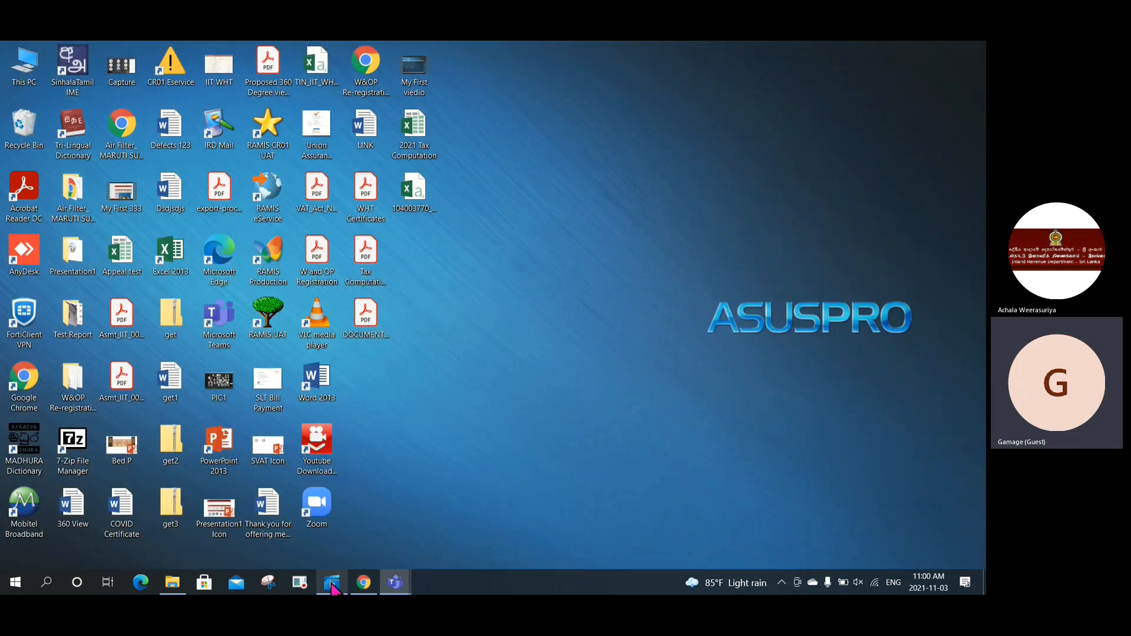
{"action": "left_click", "coordinate": [331, 584]}
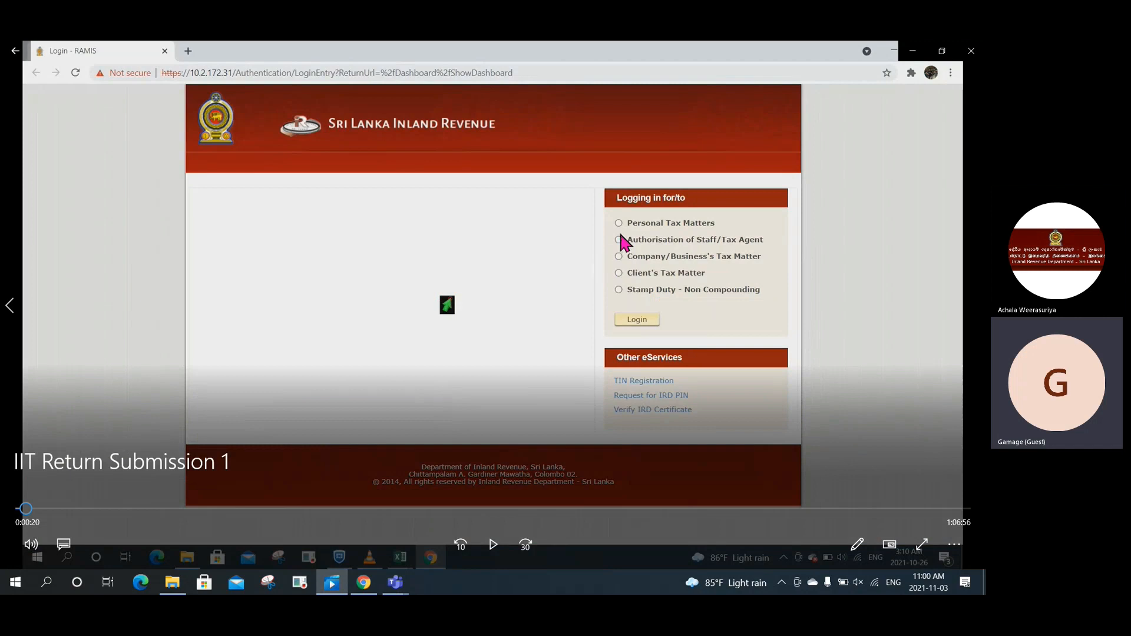
{"action": "left_click", "coordinate": [494, 546]}
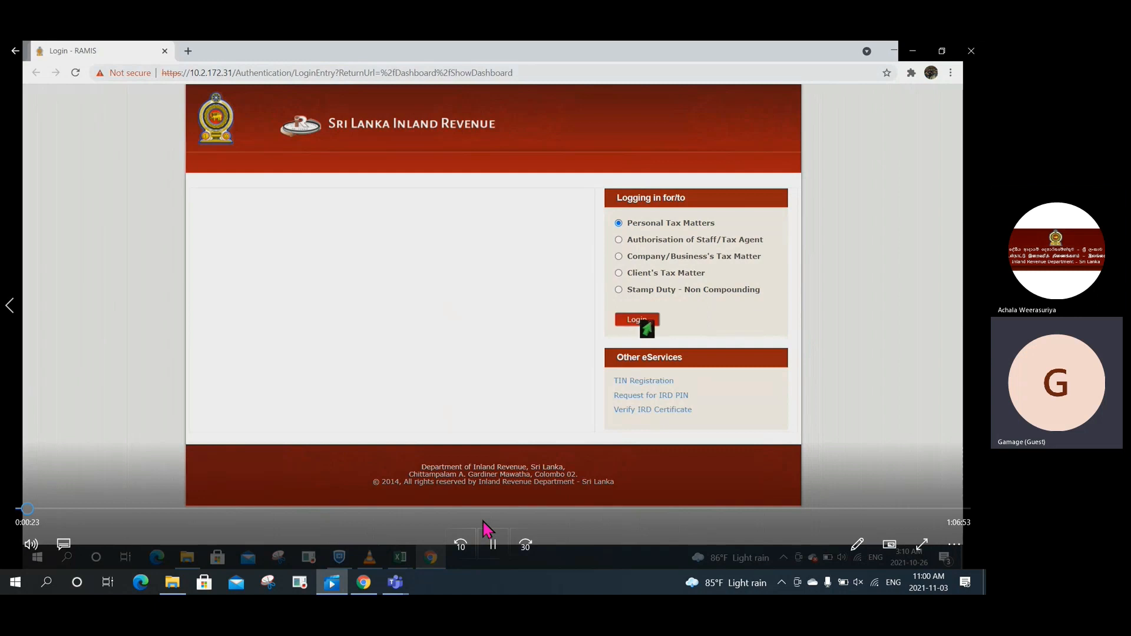
{"action": "left_click", "coordinate": [491, 549]}
{"action": "left_click", "coordinate": [487, 548]}
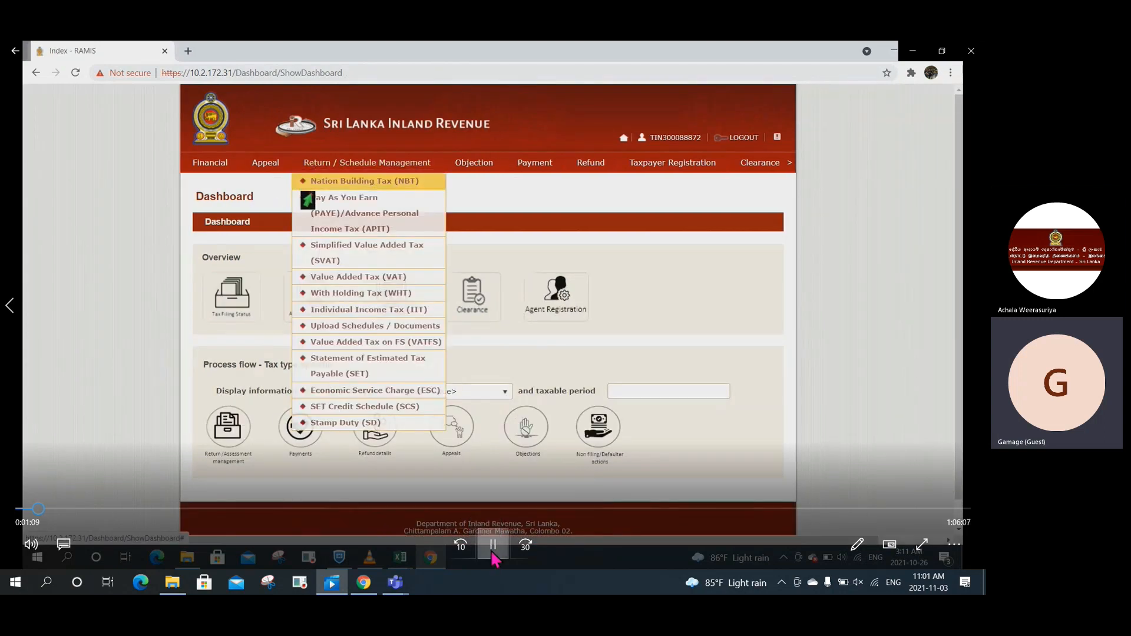
Step: Pause and resume the demo at the return menu, dashboard and Individual Income Tax (IIT) option
{"action": "left_click", "coordinate": [492, 554]}
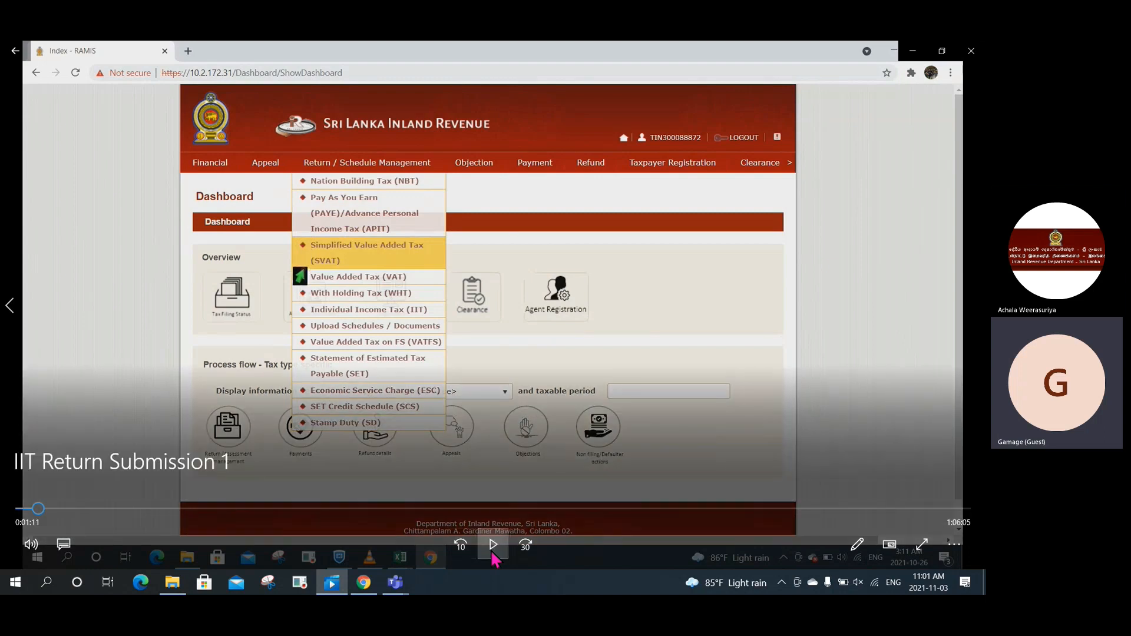
{"action": "left_click", "coordinate": [493, 557]}
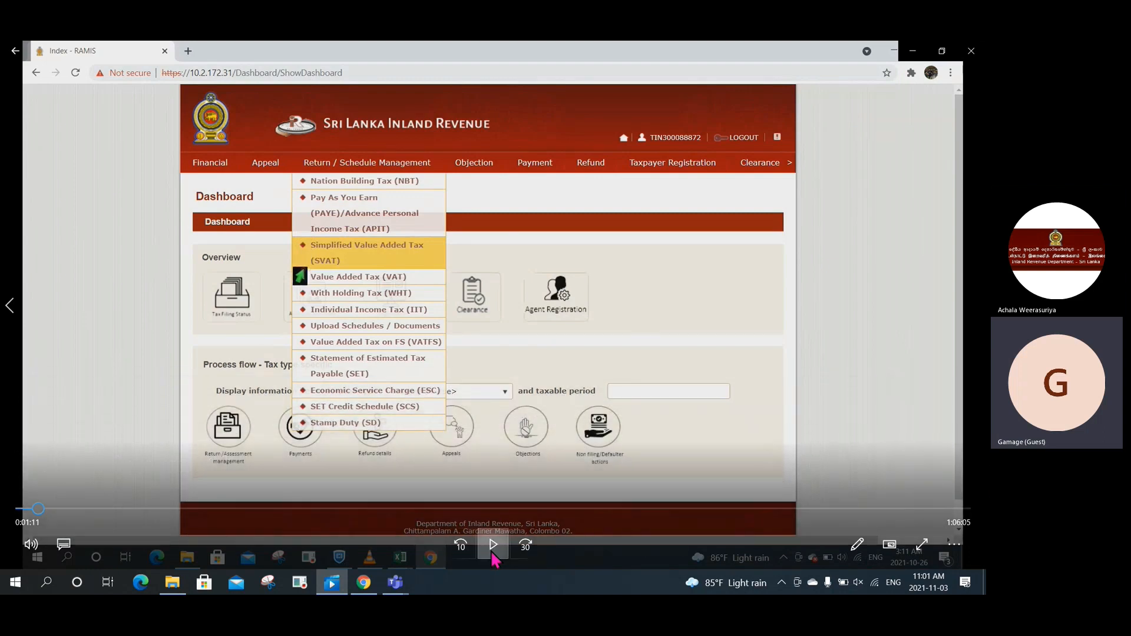
{"action": "left_click", "coordinate": [493, 554]}
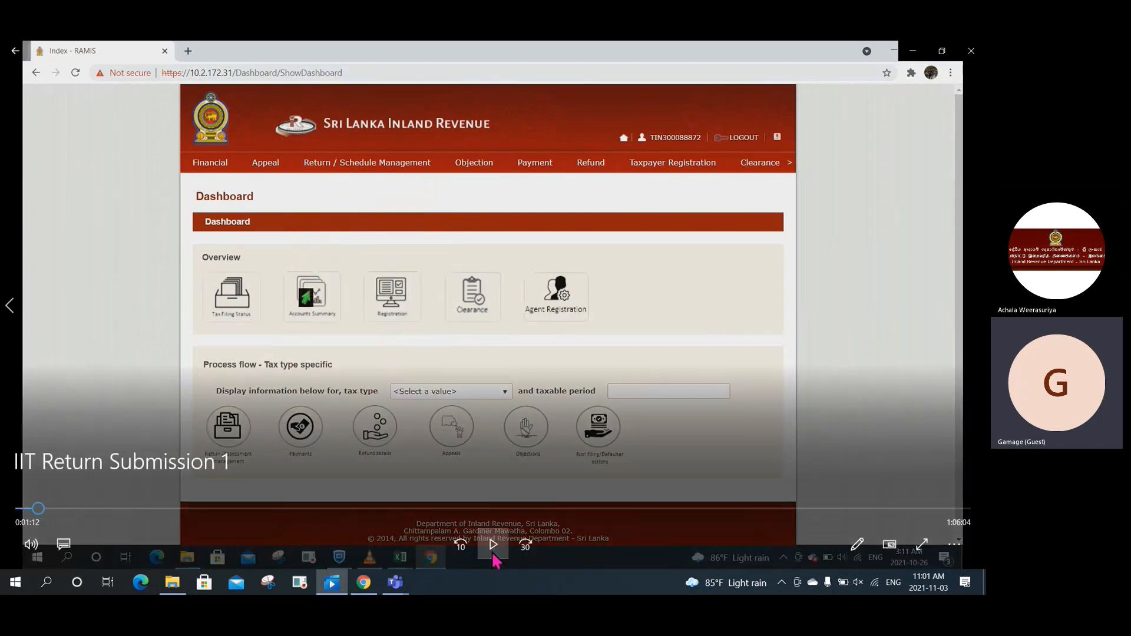
{"action": "left_click", "coordinate": [493, 555]}
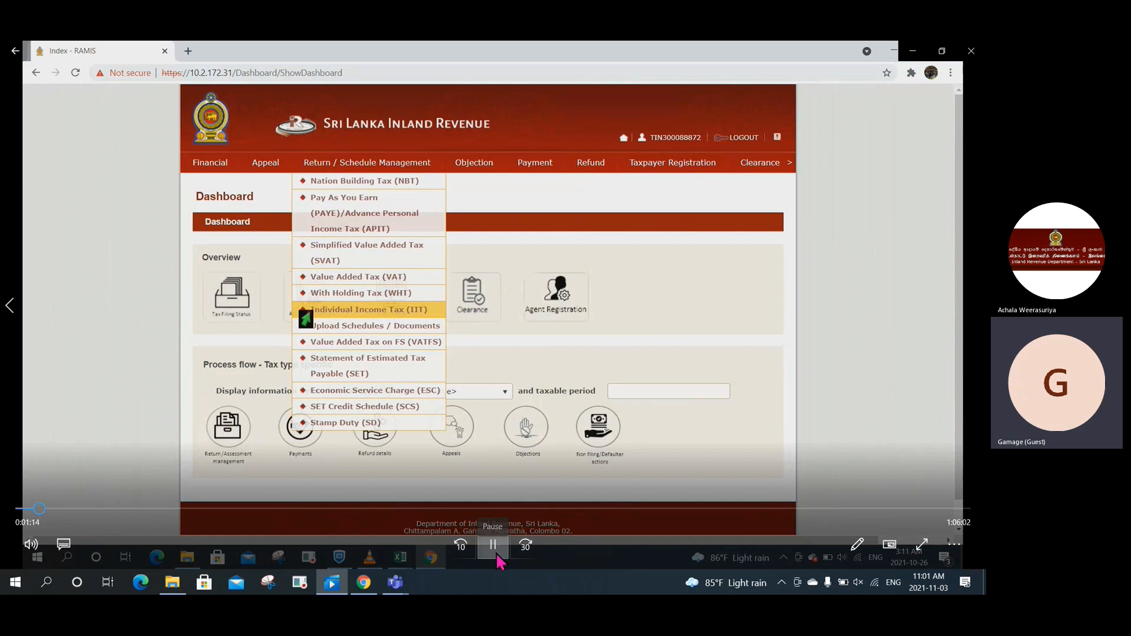
{"action": "left_click", "coordinate": [498, 556]}
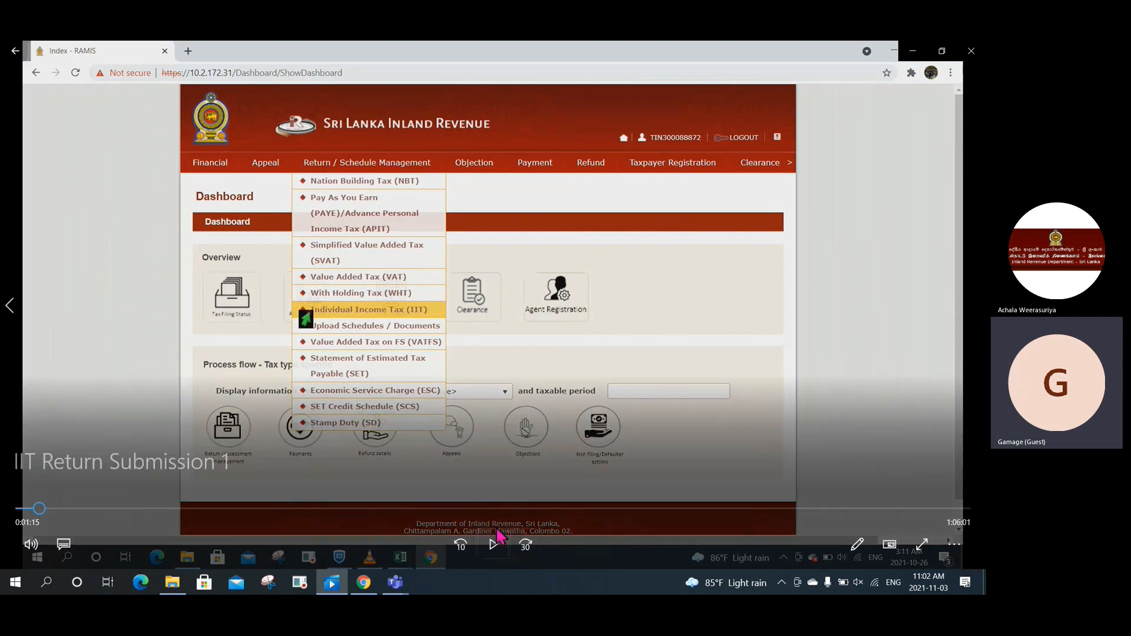
{"action": "left_click", "coordinate": [496, 548]}
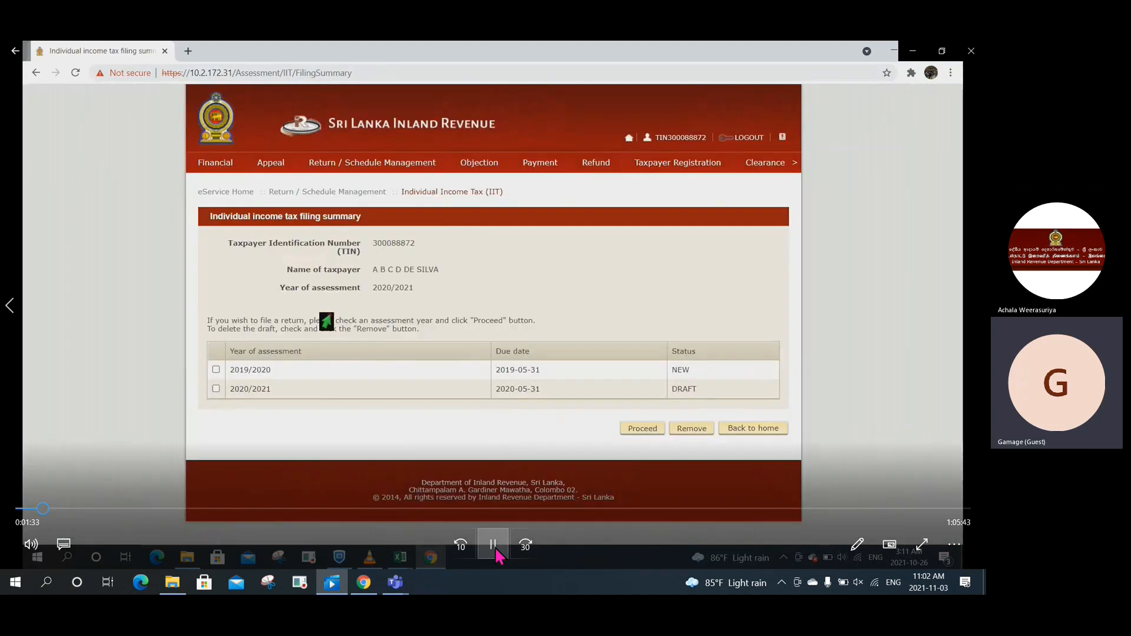
Step: Pause the demo as the IIT filing summary page loads
{"action": "left_click", "coordinate": [495, 555]}
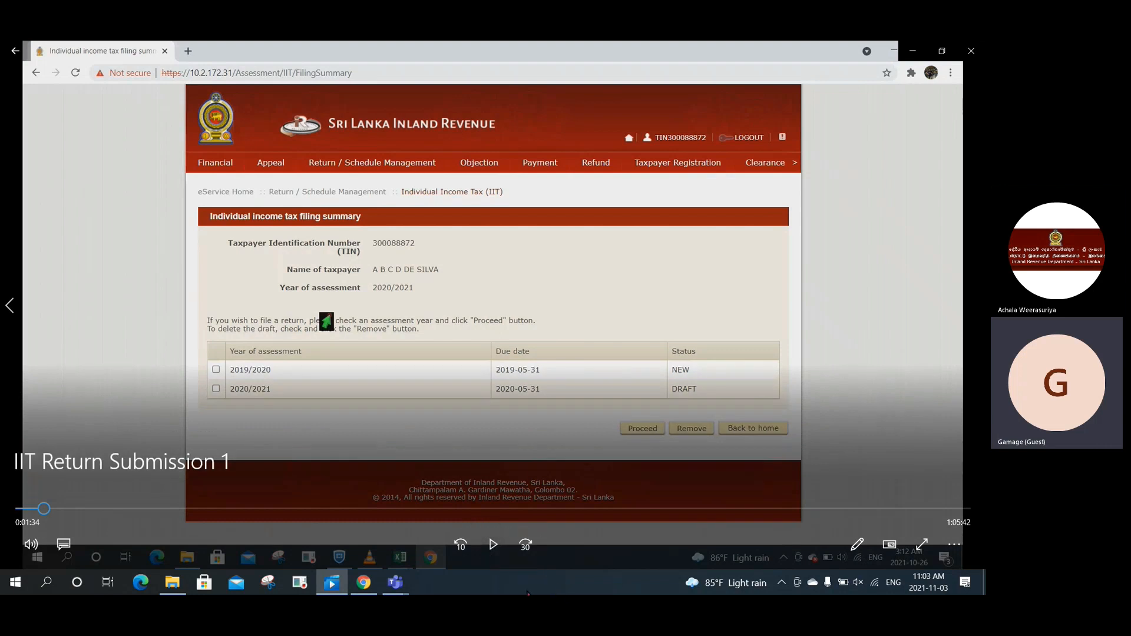
Step: Resume the demo from the IIT filing summary toward Part B deductions
{"action": "left_click", "coordinate": [492, 550]}
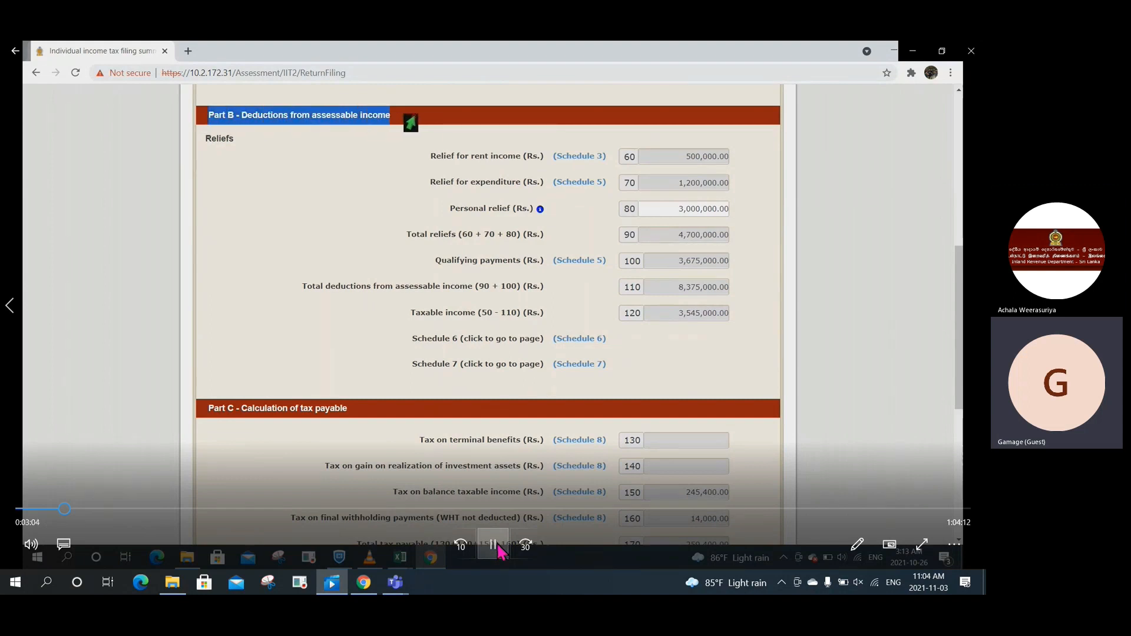
Step: Pause and resume the demo on the Part B reliefs, stopping at the Relief for expenditure line
{"action": "left_click", "coordinate": [498, 545]}
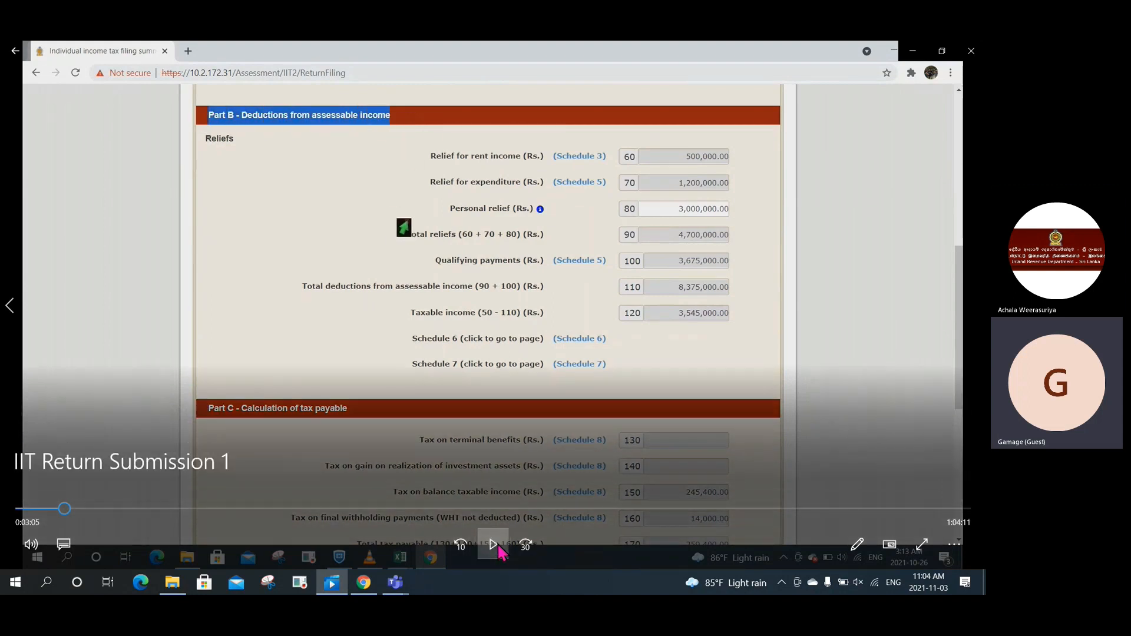
{"action": "left_click", "coordinate": [499, 549]}
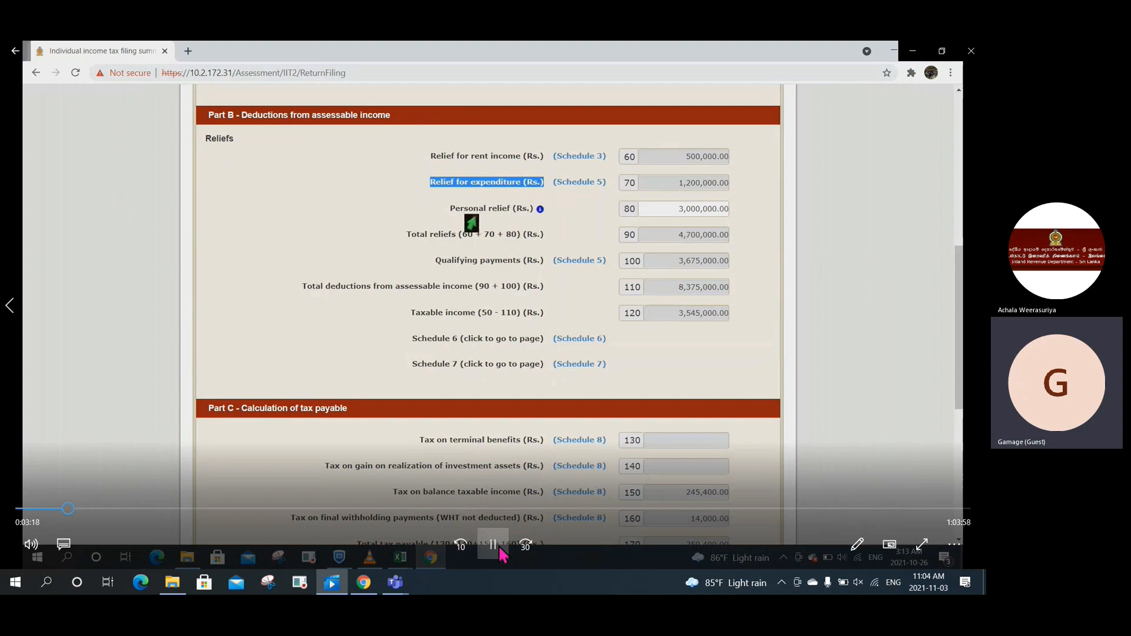
{"action": "left_click", "coordinate": [493, 545]}
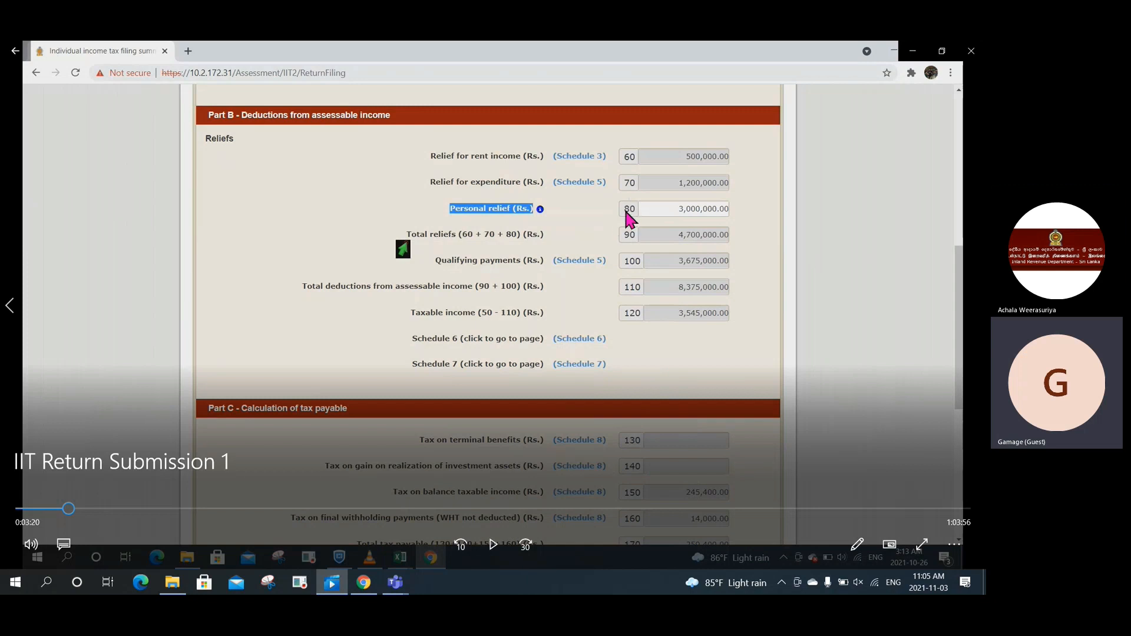
Step: Resume the demo and let it run to Part C tax payable and Part D exempt income
{"action": "left_click", "coordinate": [493, 544]}
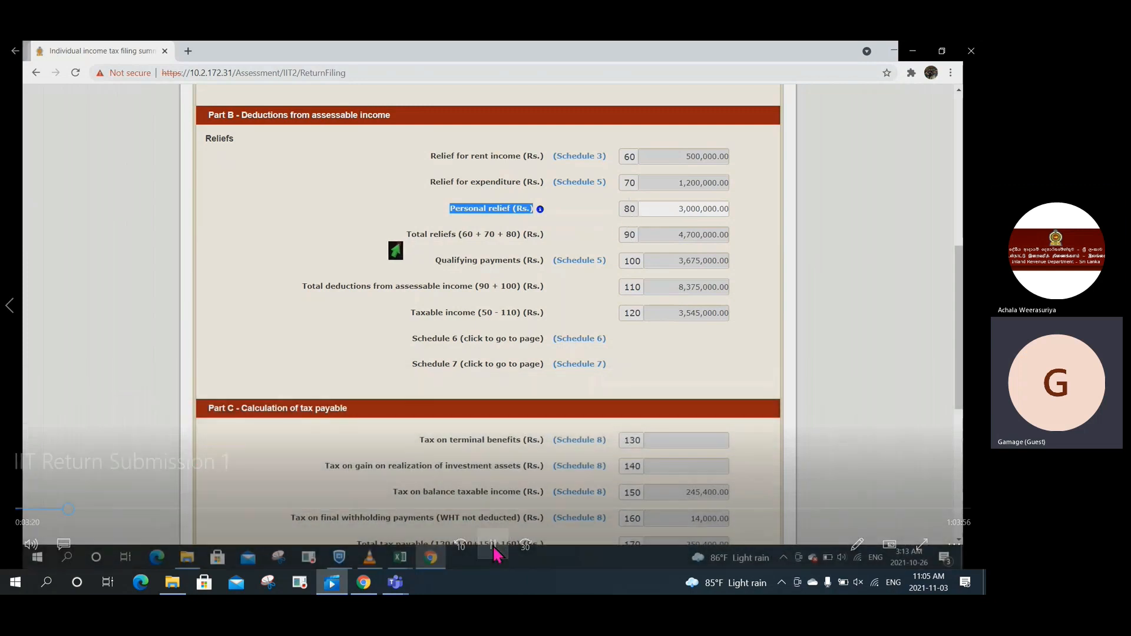
{"action": "mouse_move", "coordinate": [496, 555]}
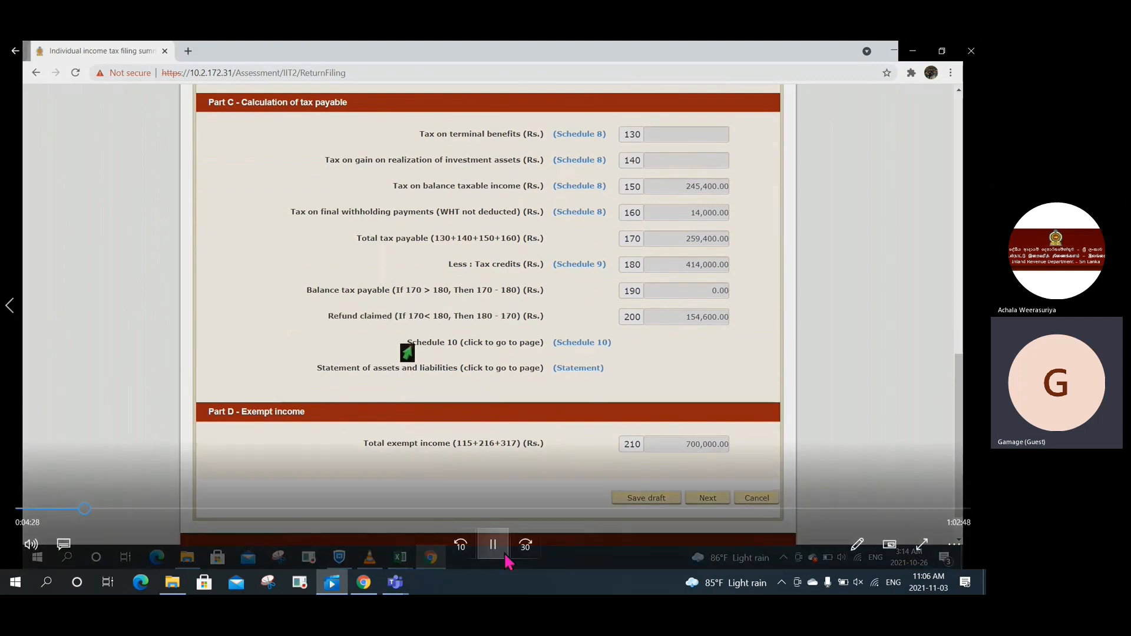
Step: Pause at Schedule 10 and the assets and liabilities line, then seek to the Part I form
{"action": "left_click", "coordinate": [496, 550]}
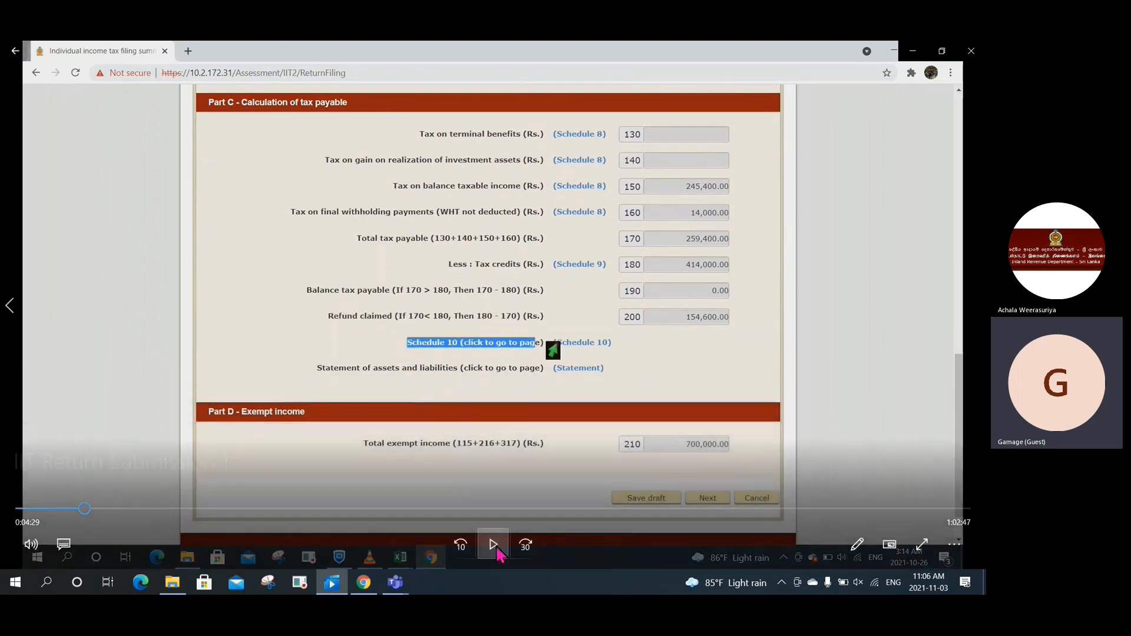
{"action": "left_click", "coordinate": [496, 549]}
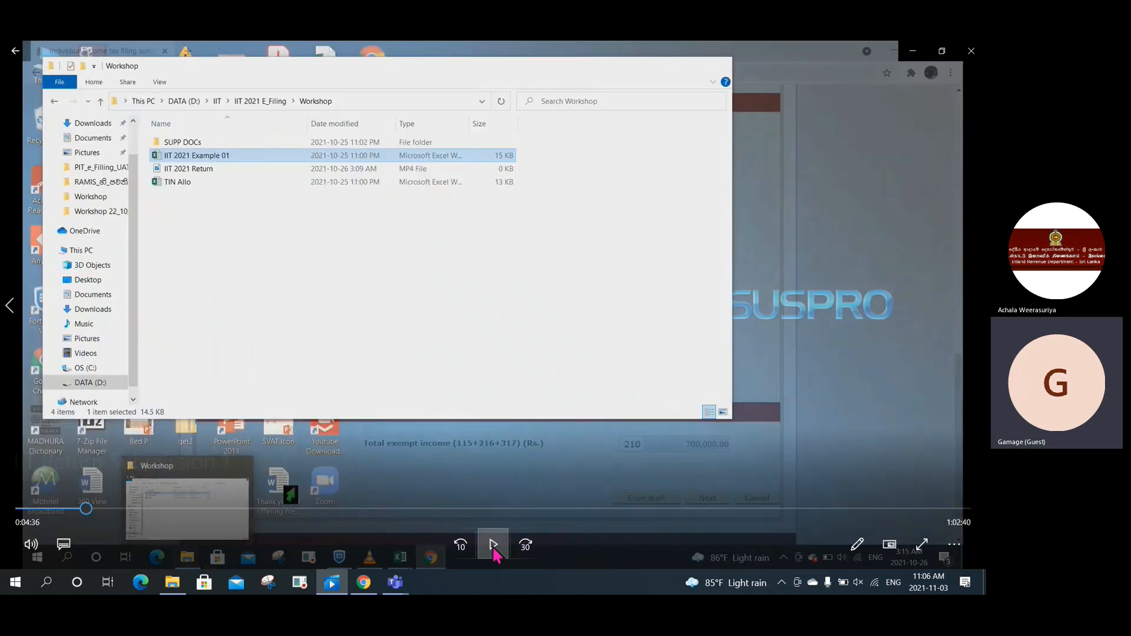
{"action": "left_click", "coordinate": [493, 548]}
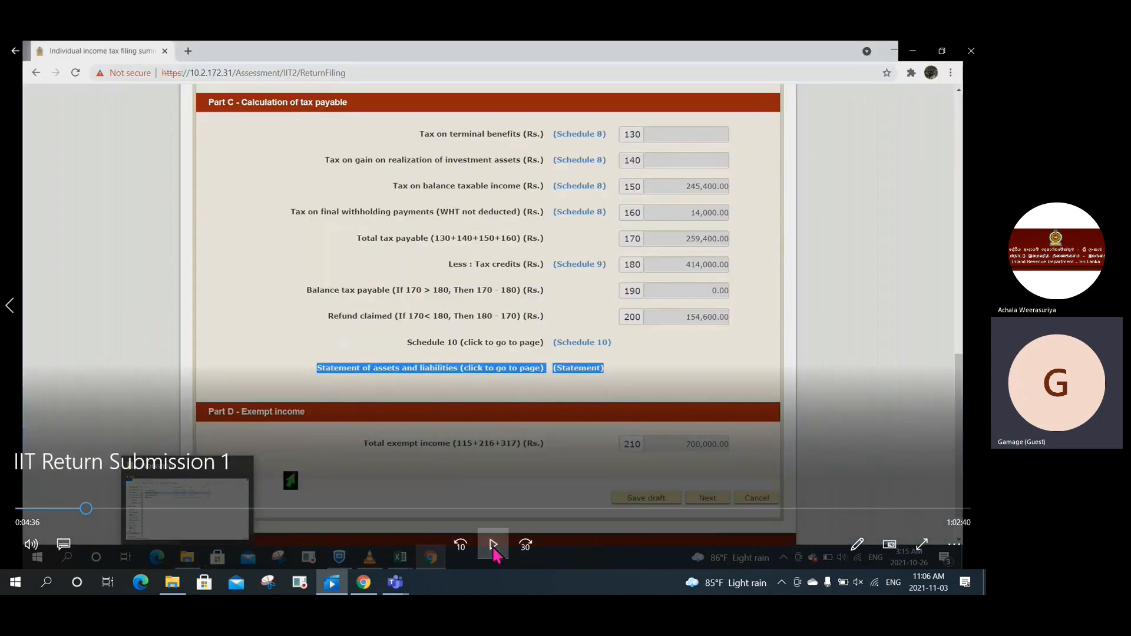
{"action": "left_click", "coordinate": [494, 548]}
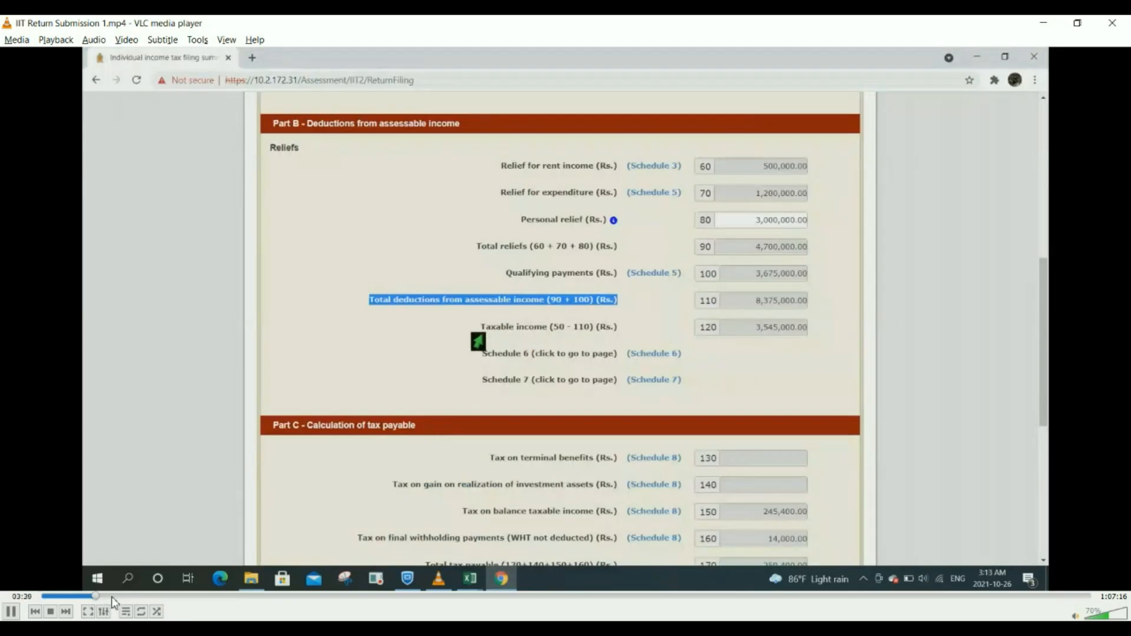
{"action": "left_click", "coordinate": [133, 596]}
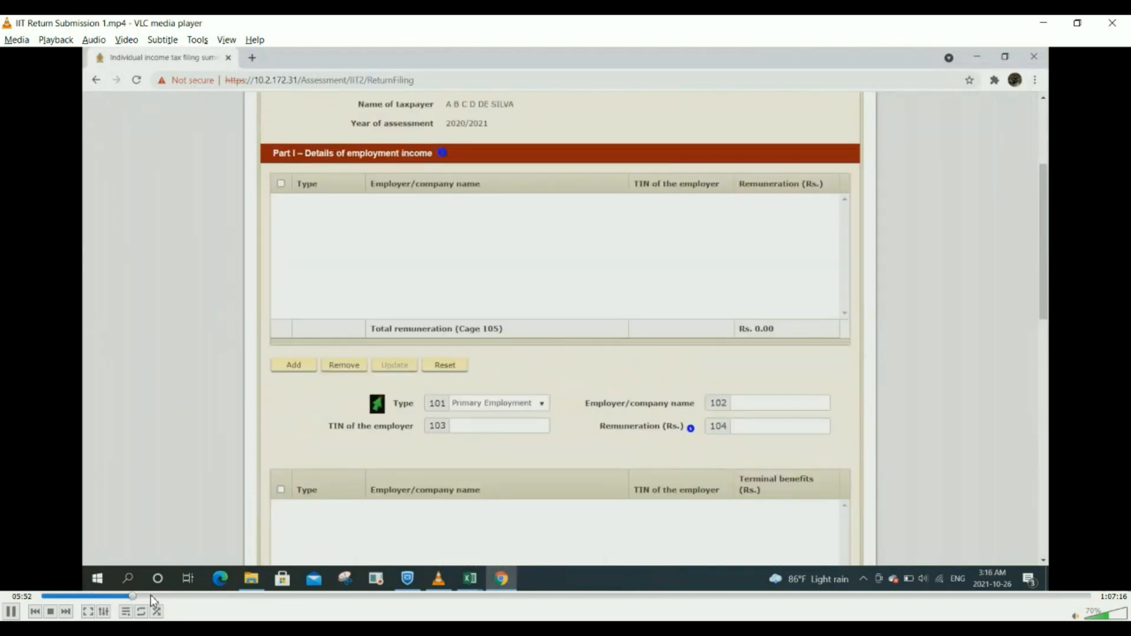
Step: Seek the VLC demo back to Part A of the return, near 05:19
{"action": "left_click", "coordinate": [124, 596]}
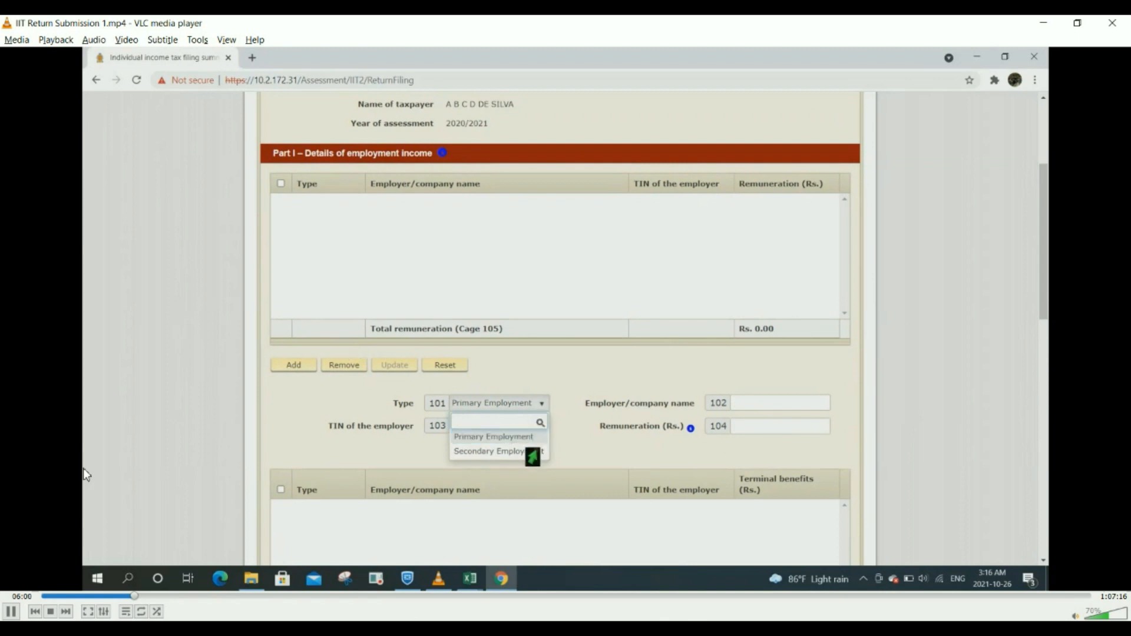
Step: Pause the demo on the empty Part I employment form, then resume playback in VLC
{"action": "left_click", "coordinate": [11, 613]}
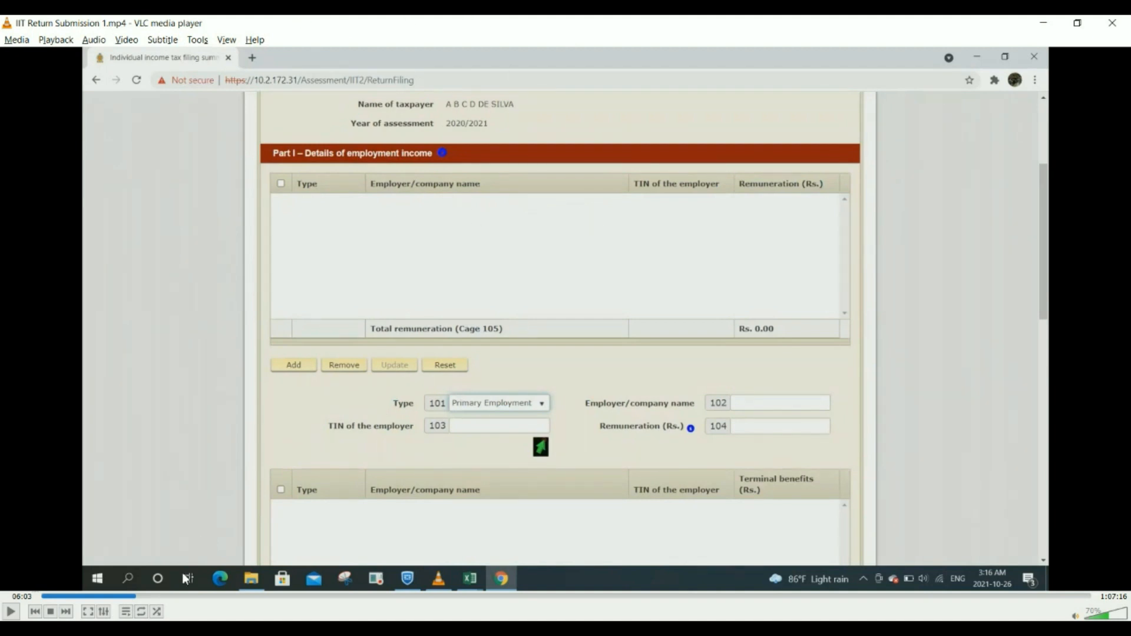
{"action": "left_click", "coordinate": [10, 612]}
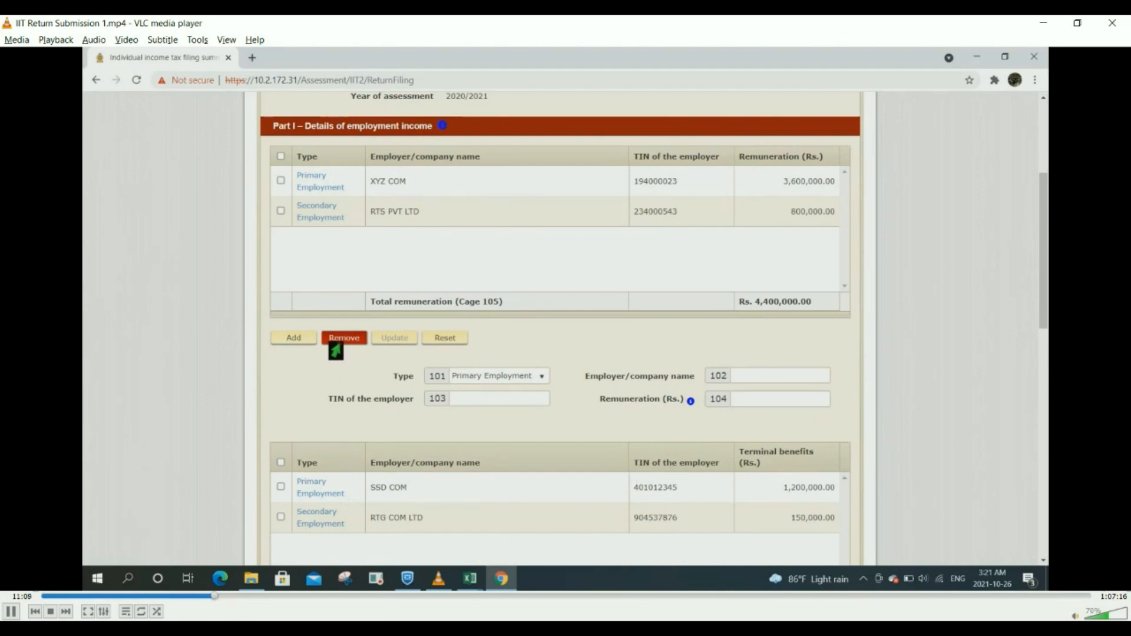
Step: Briefly pause the RAMIS demo video, then resume it as Part I employment income is shown
{"action": "key", "text": "space"}
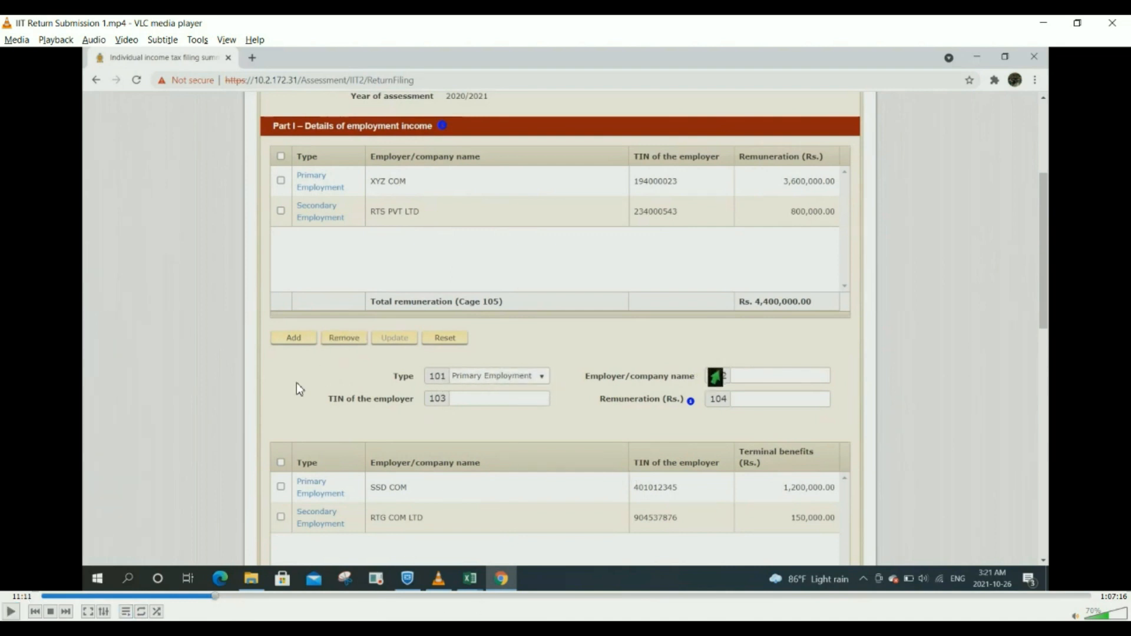
{"action": "left_click", "coordinate": [11, 612]}
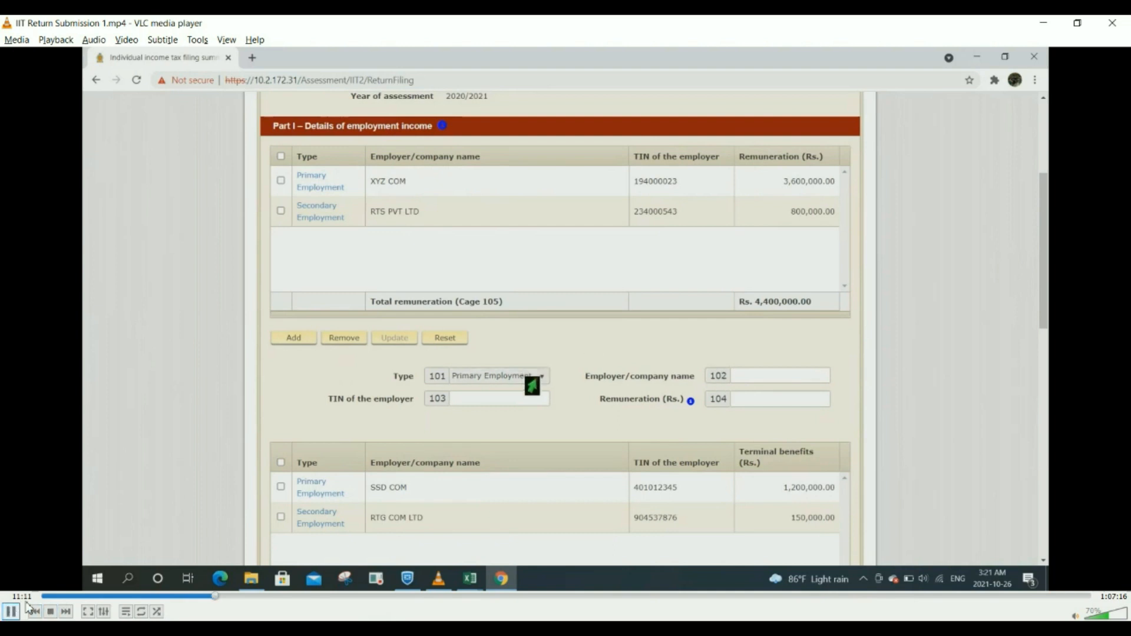
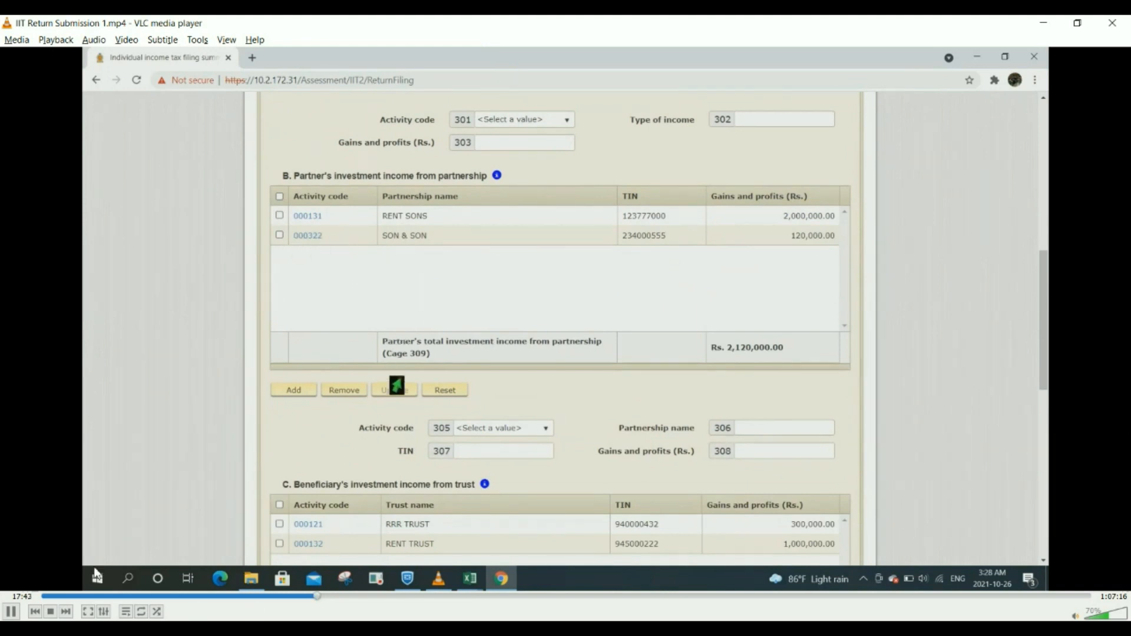
Step: Briefly pause the demo, then let it play to the 'saved as draft' notice on qualifying payments
{"action": "left_click", "coordinate": [11, 613]}
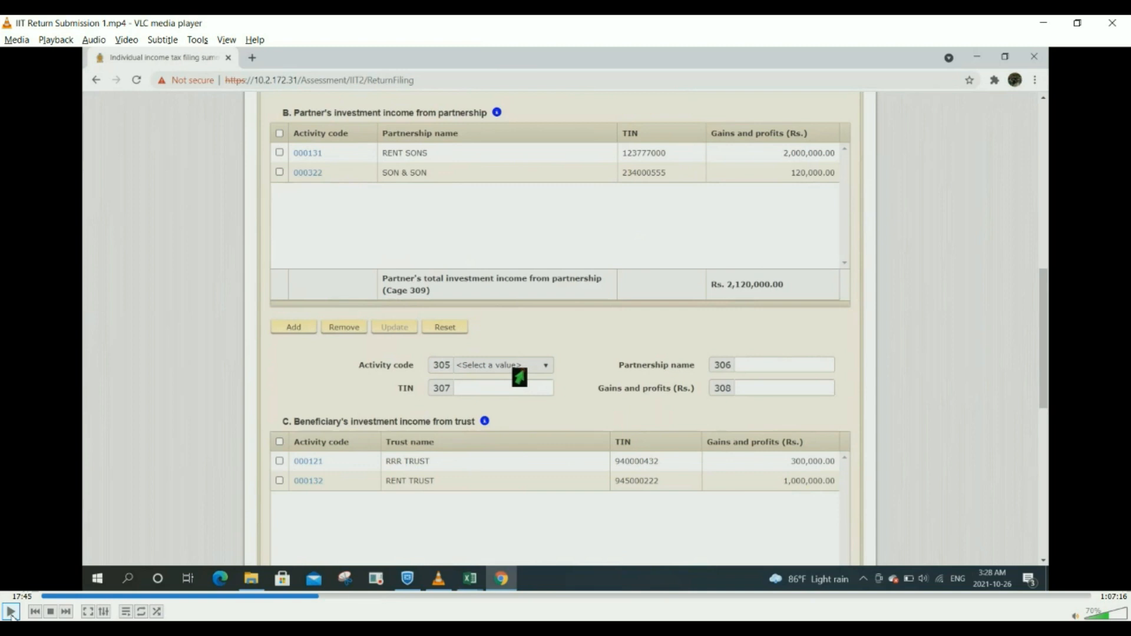
{"action": "left_click", "coordinate": [12, 613]}
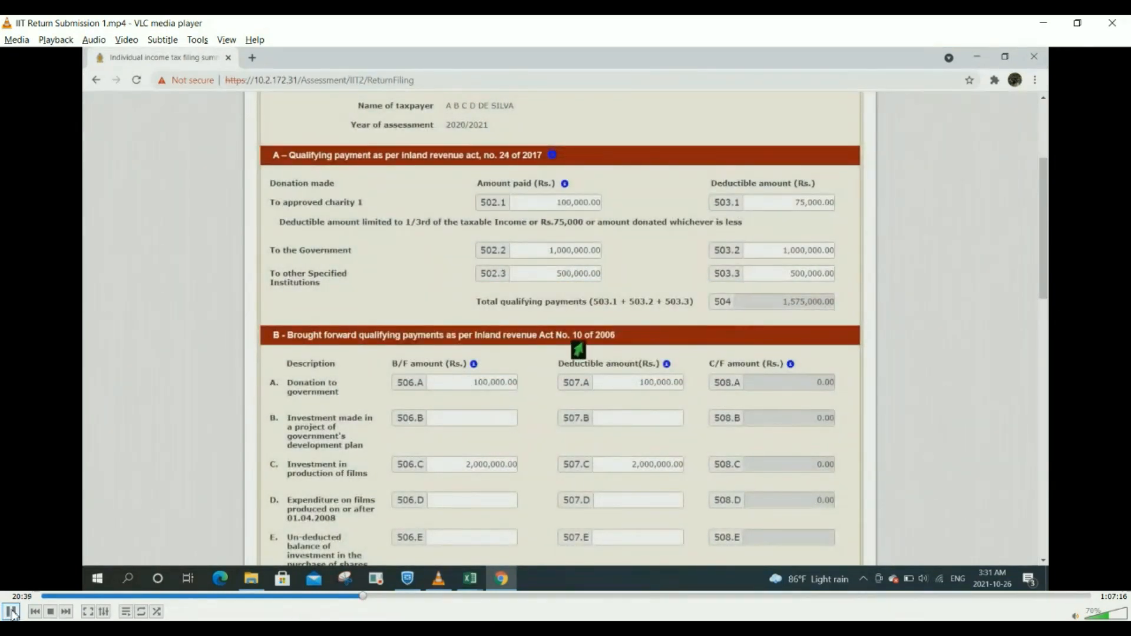
Step: Pause at the draft-saved message, seek back to the Other income page near 20:21, and resume
{"action": "left_click", "coordinate": [10, 612]}
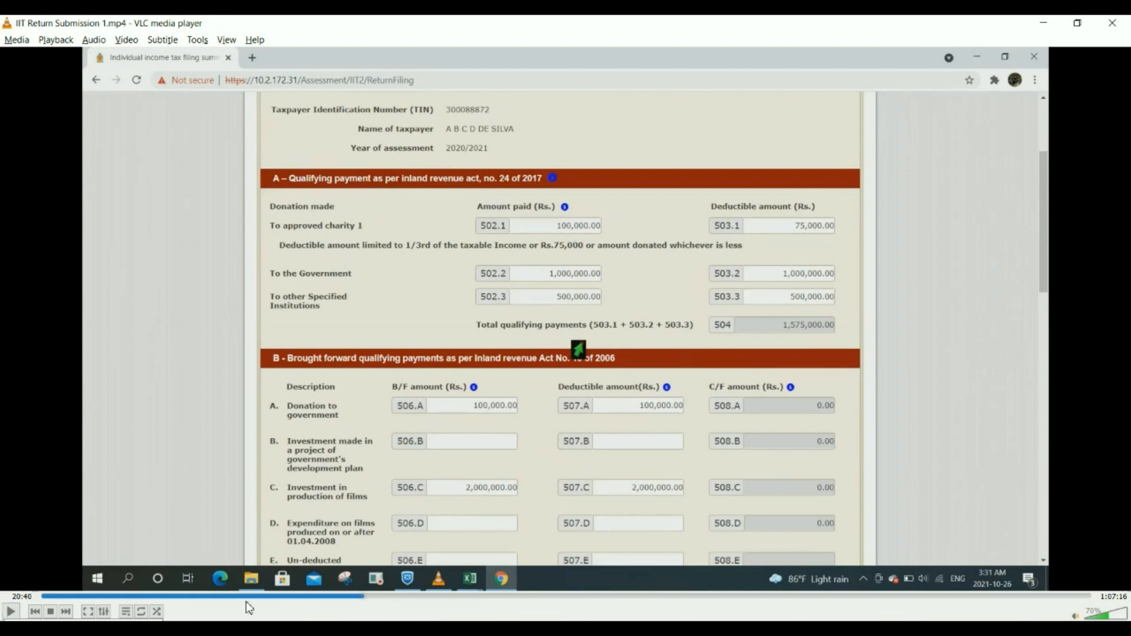
{"action": "left_click", "coordinate": [358, 597]}
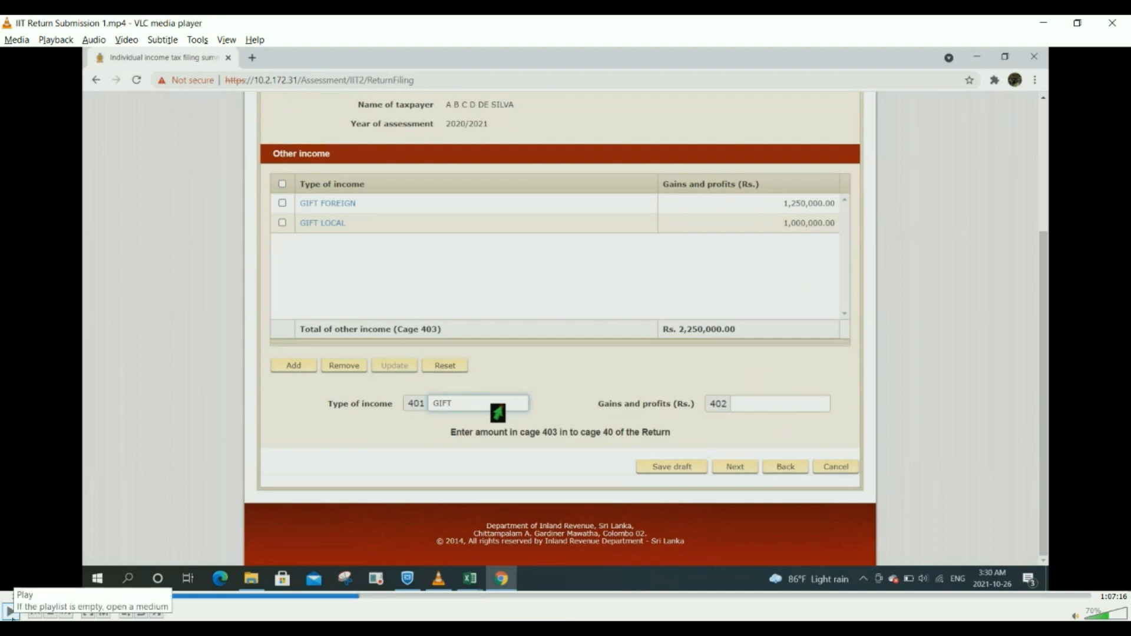
{"action": "left_click", "coordinate": [10, 613]}
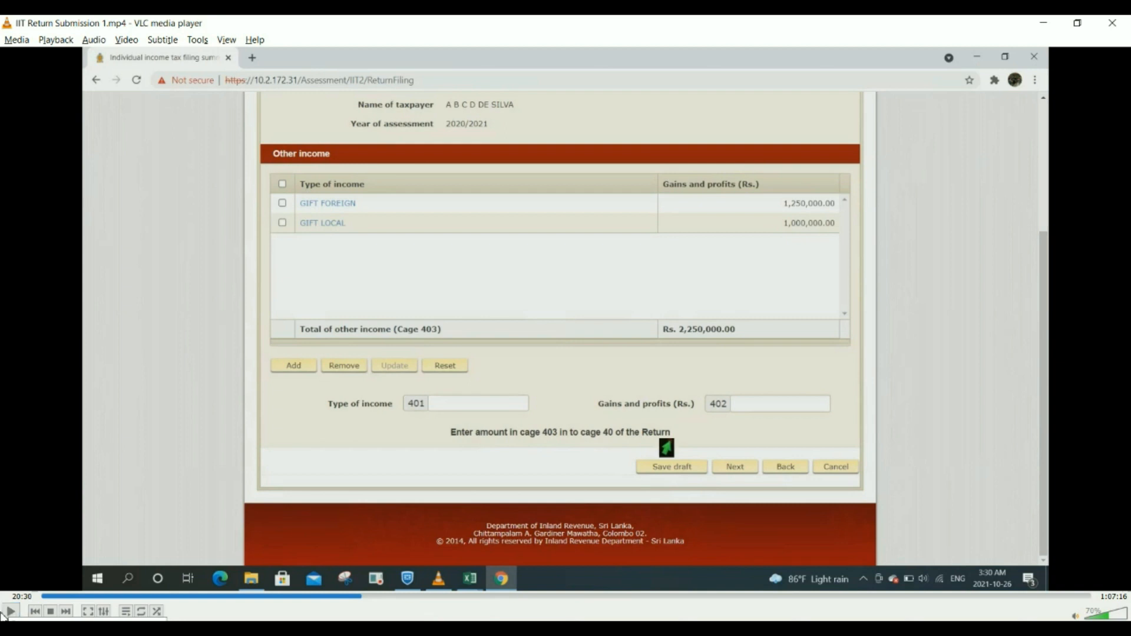
{"action": "left_click", "coordinate": [11, 613]}
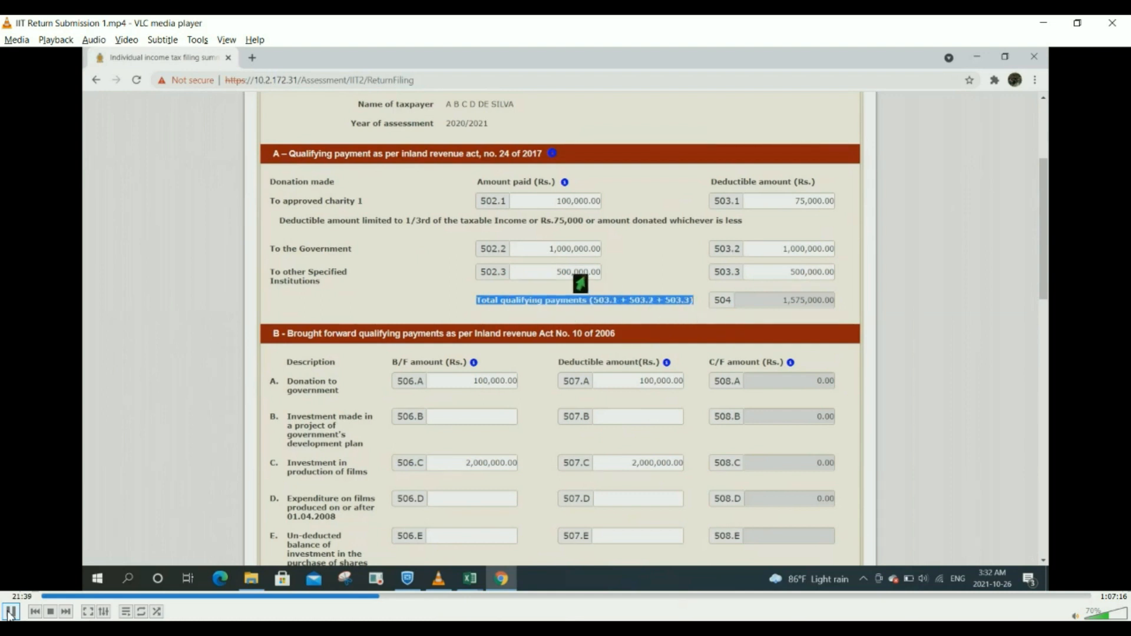
Step: Pause on qualifying payments and rewind from 21:42 to 21:33, section A
{"action": "left_click", "coordinate": [11, 611]}
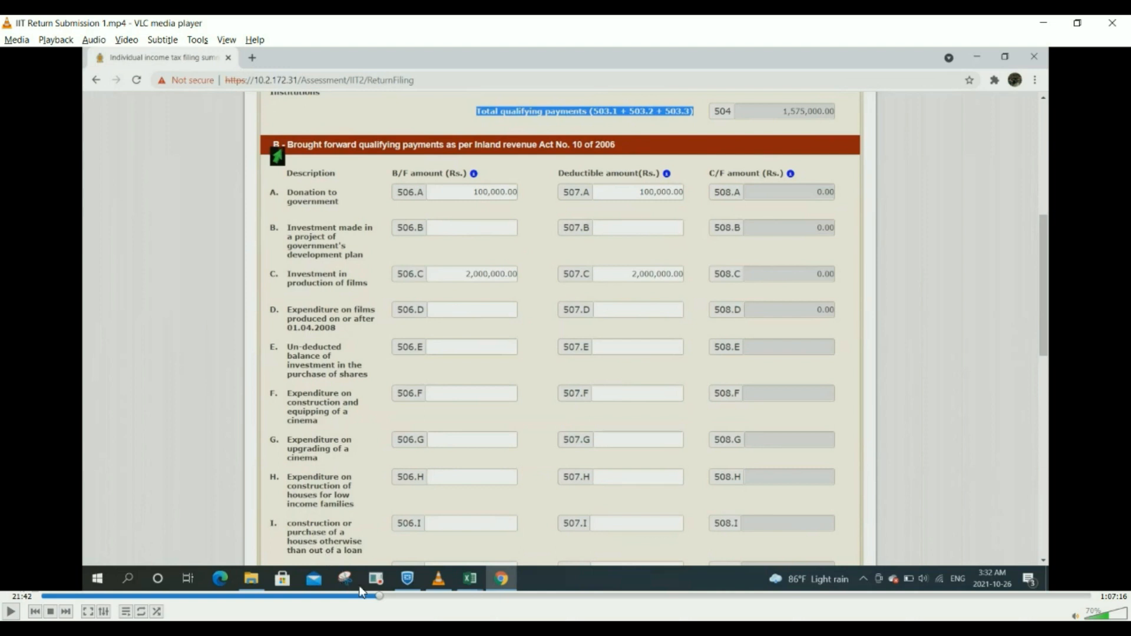
{"action": "left_click_drag", "start_coordinate": [380, 597], "coordinate": [377, 596]}
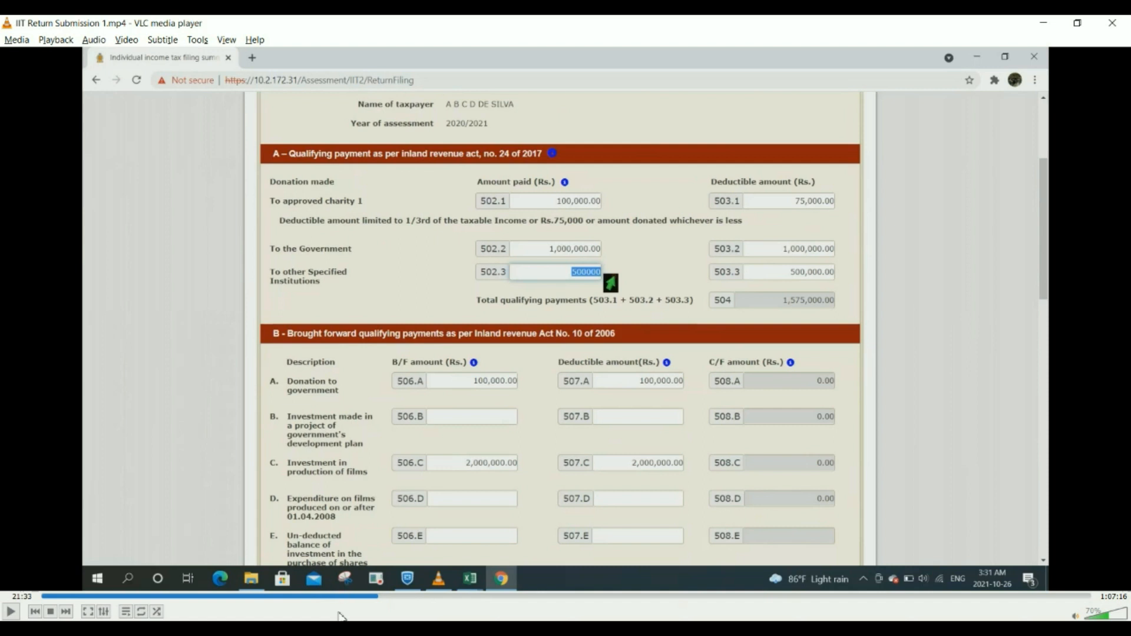
Step: Resume the demo until the 'Do you want to save the changes?' confirmation appears
{"action": "left_click", "coordinate": [8, 614]}
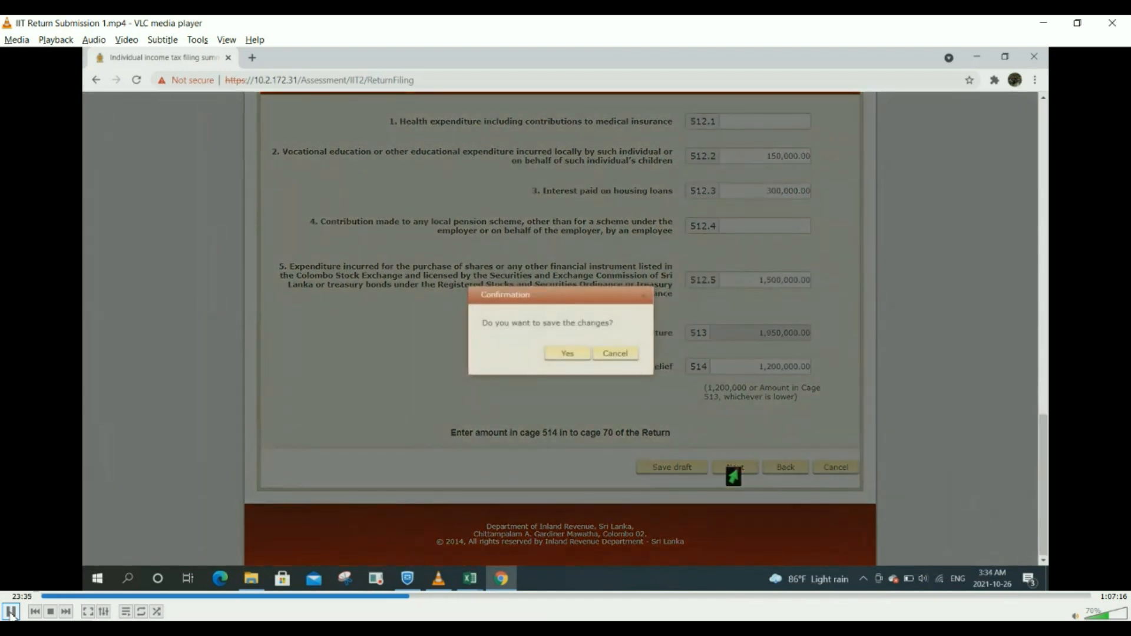
Step: Pause at the save confirmation, then resume so the demo saves and reaches Schedule 6
{"action": "left_click", "coordinate": [12, 612]}
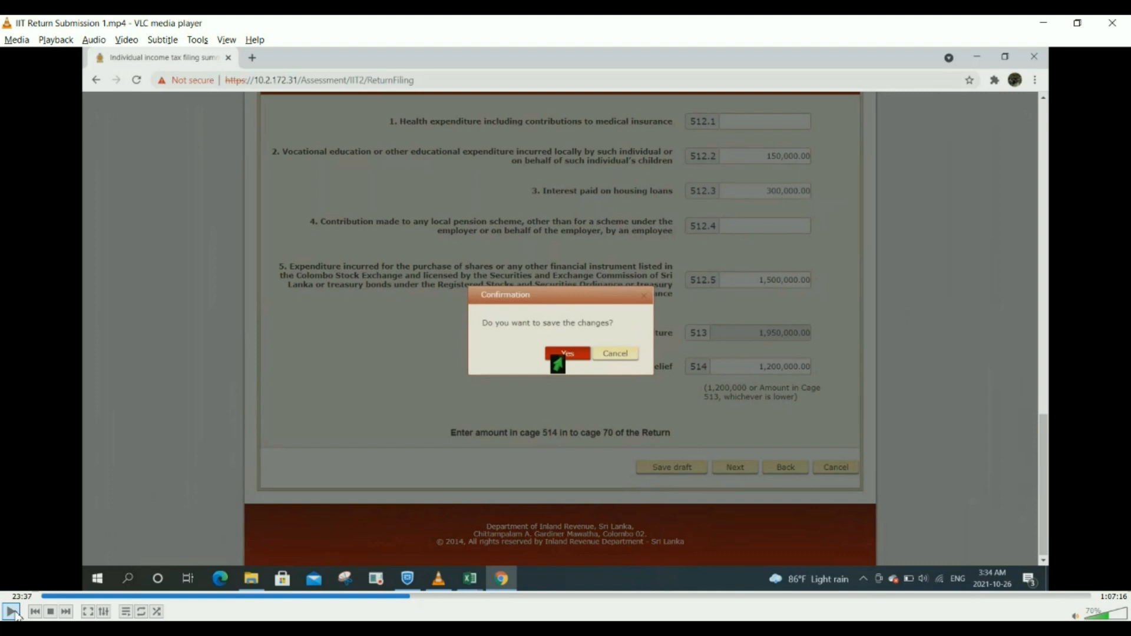
{"action": "left_click", "coordinate": [14, 614]}
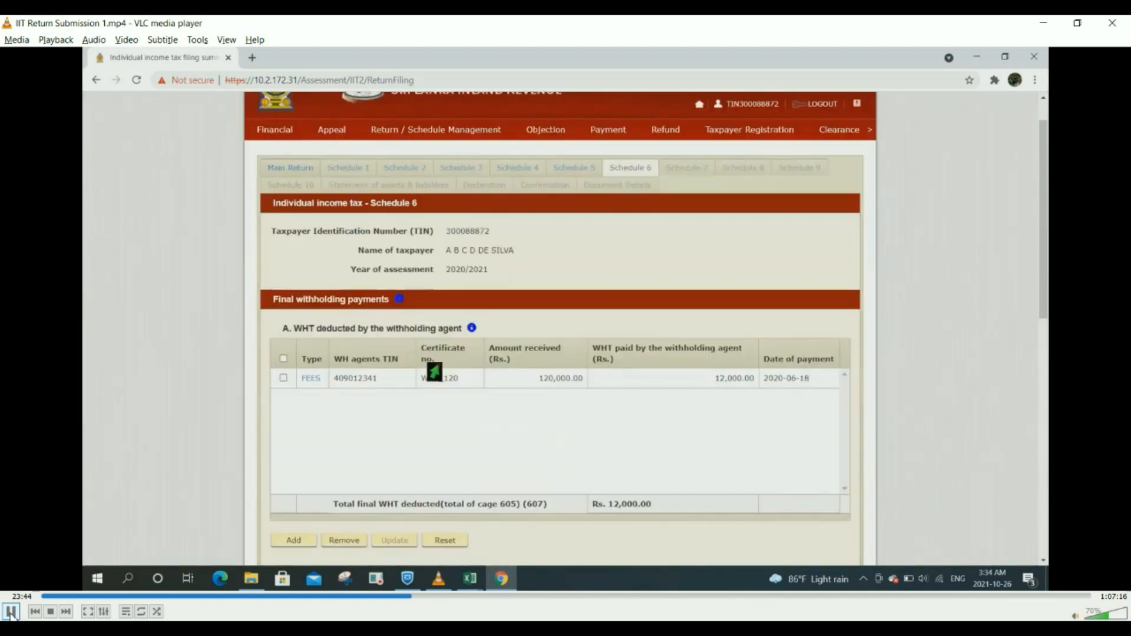
{"action": "left_click", "coordinate": [12, 613]}
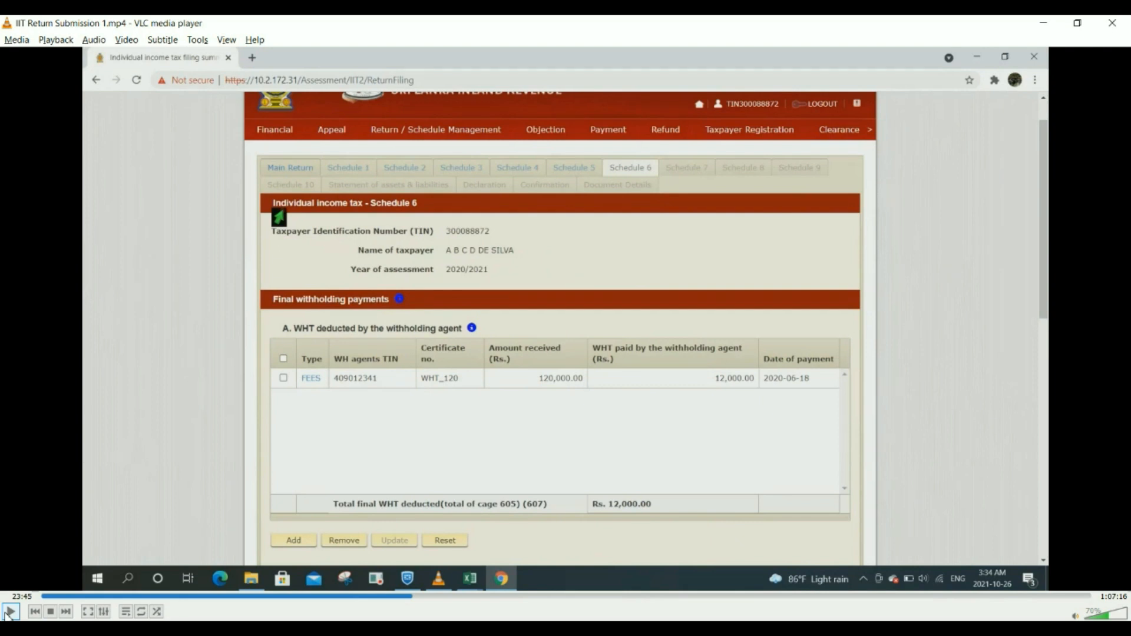
Step: Resume playback until Schedule 6 part B, WHT failed to deduct, comes into view
{"action": "left_click", "coordinate": [10, 613]}
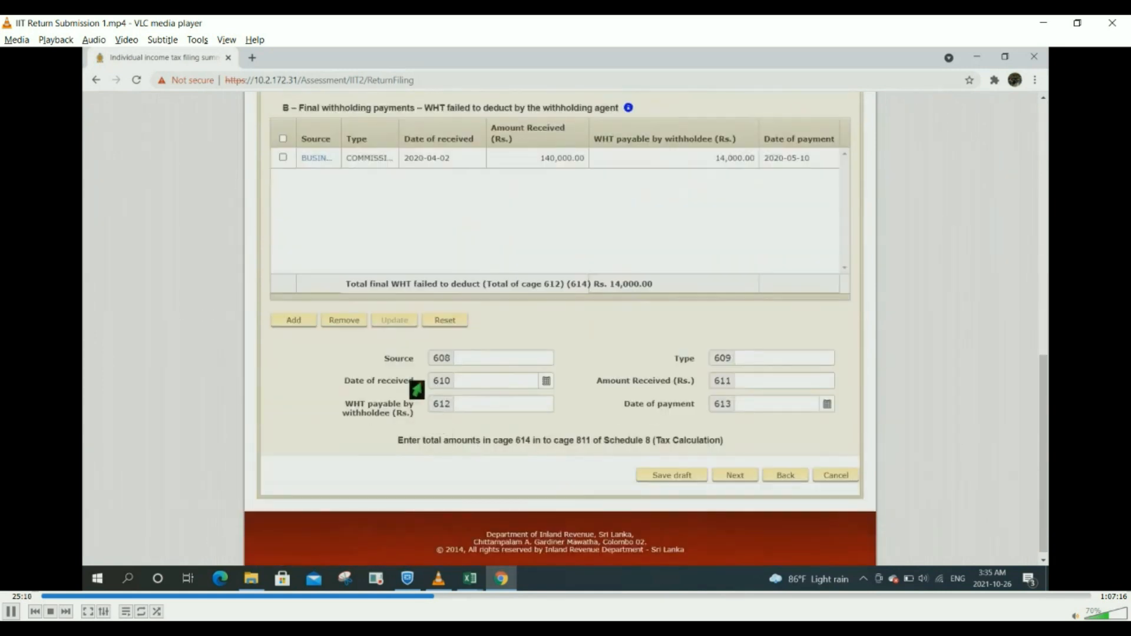
Step: Pause on the part B form, then play through the new entry with received date 2020-07-14
{"action": "left_click", "coordinate": [12, 612]}
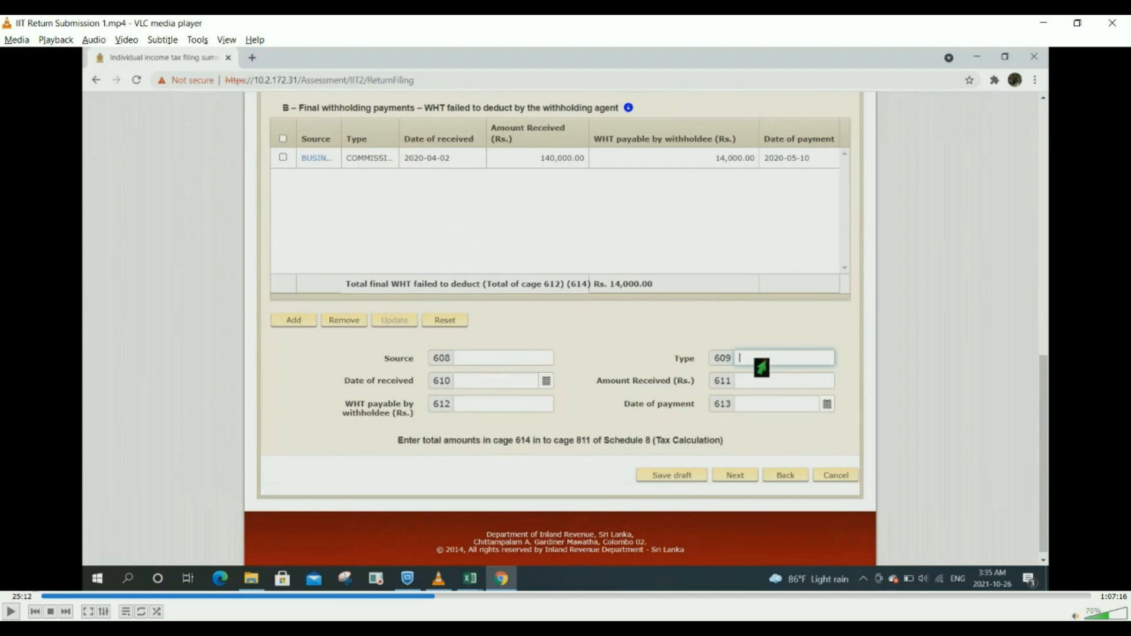
{"action": "left_click", "coordinate": [11, 611]}
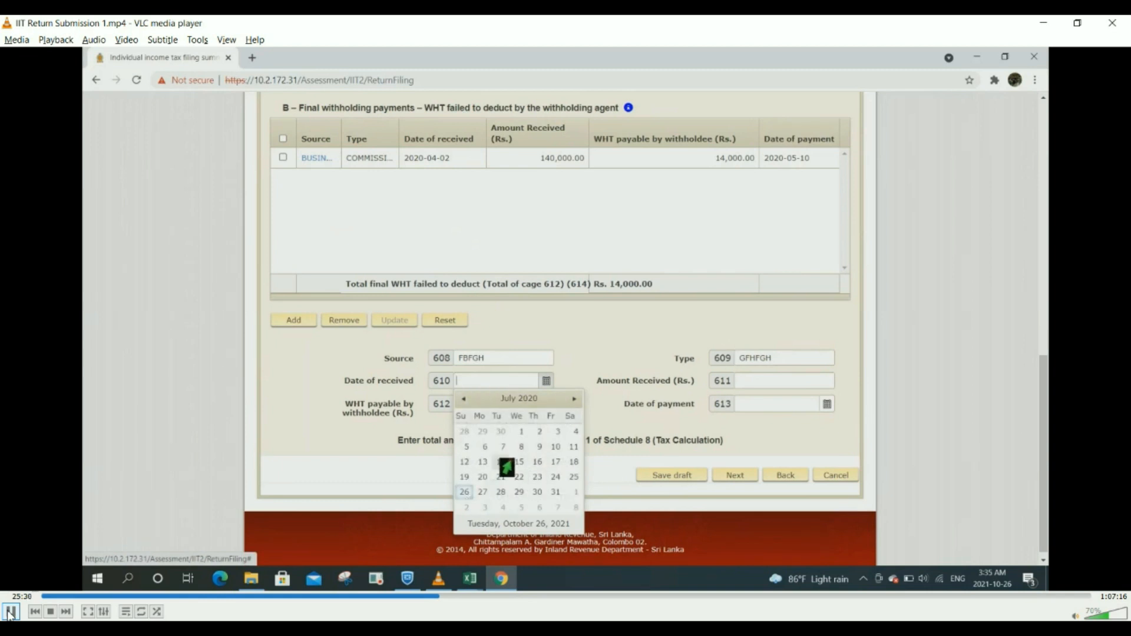
{"action": "left_click", "coordinate": [15, 613]}
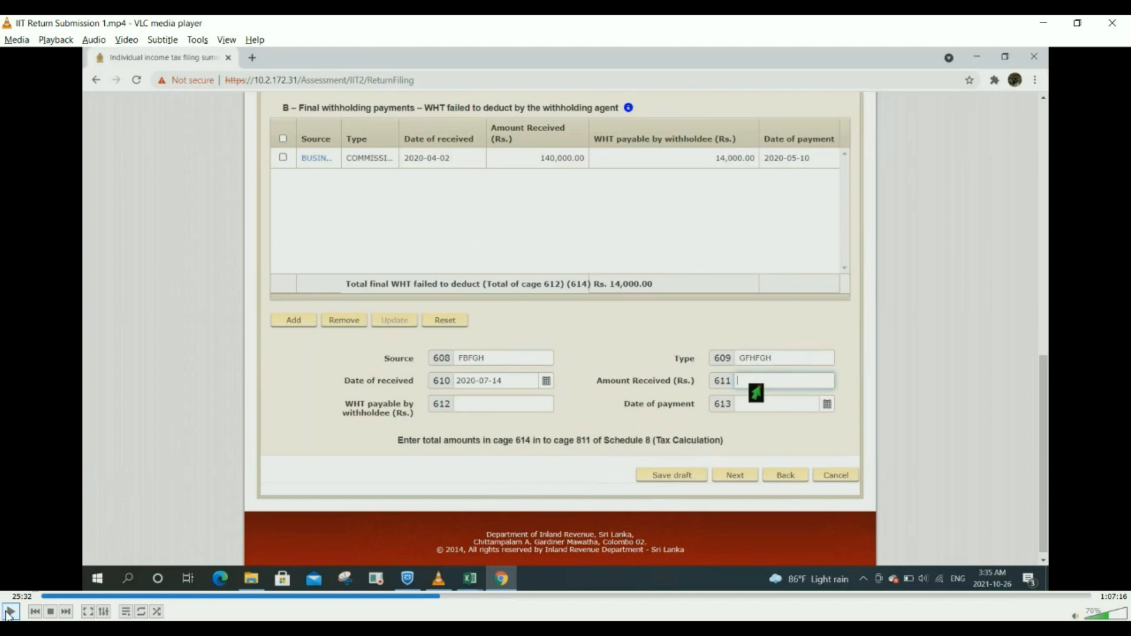
{"action": "left_click", "coordinate": [10, 613]}
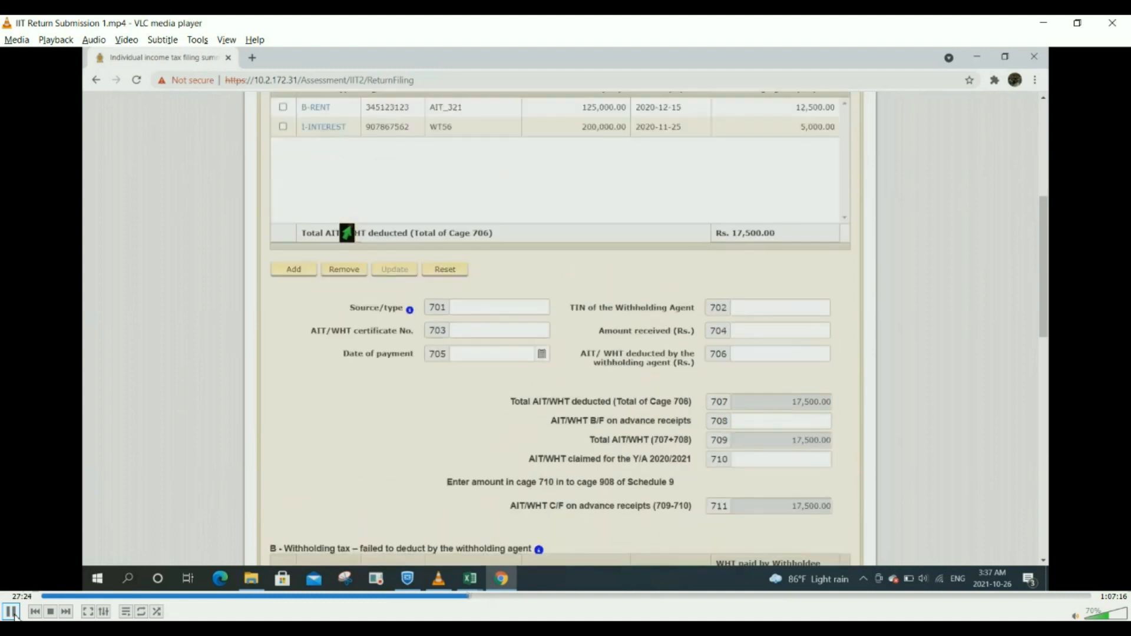
Step: Pause once the I-INTEREST entry is listed, then resume as cages 708 and 710 are filled
{"action": "left_click", "coordinate": [13, 612]}
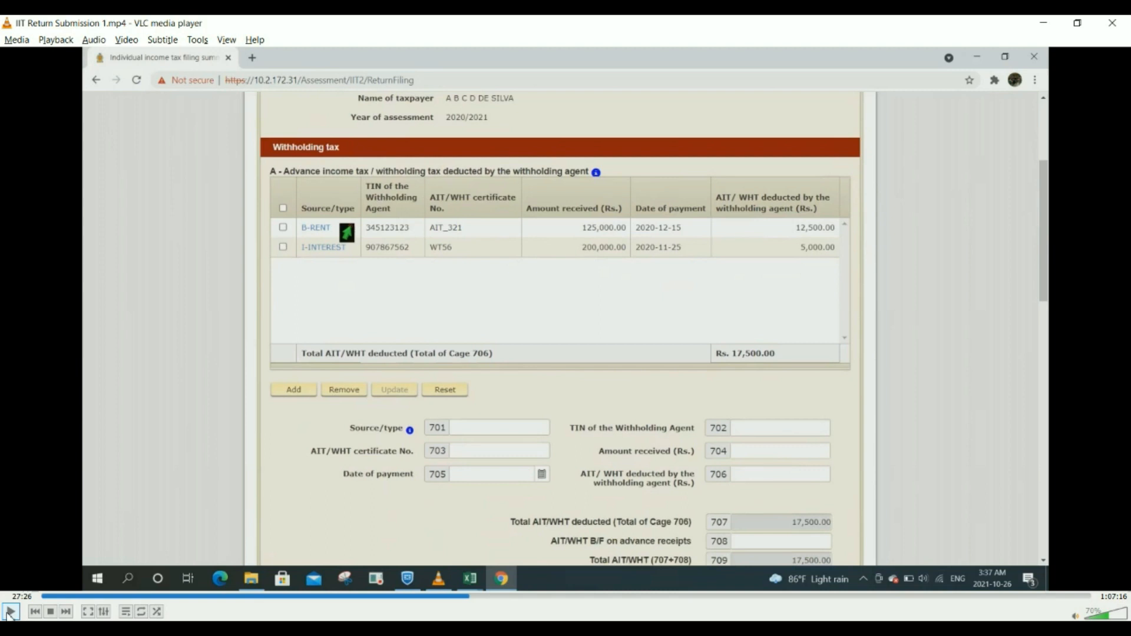
{"action": "left_click", "coordinate": [10, 613]}
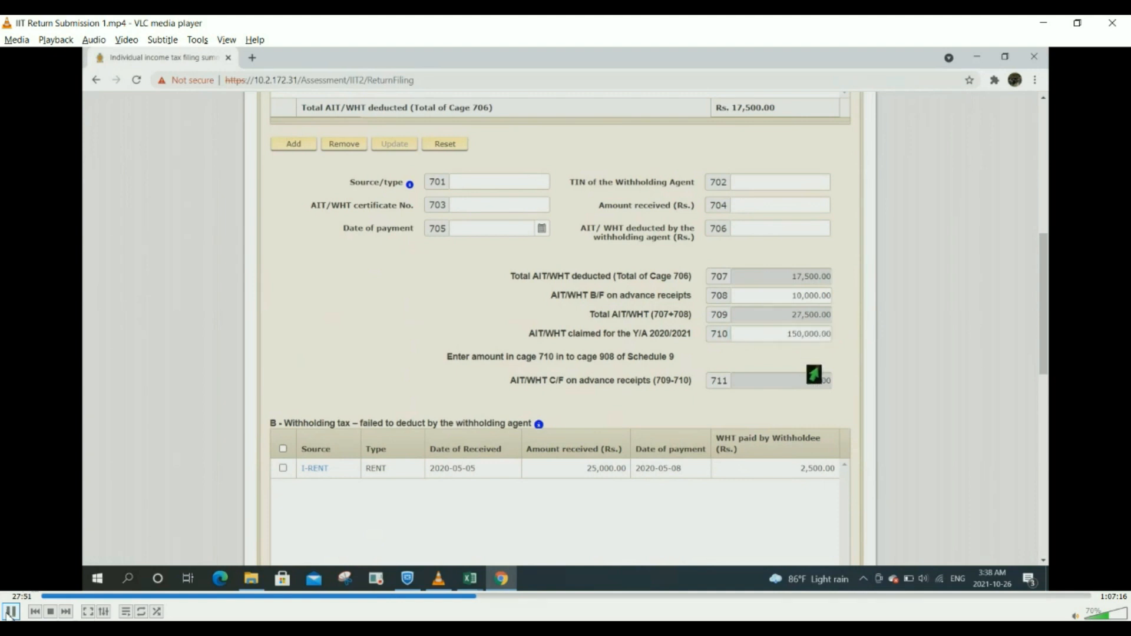
Step: Briefly pause at the withholding totals, then resume as cage 710 becomes 10000
{"action": "left_click", "coordinate": [11, 612]}
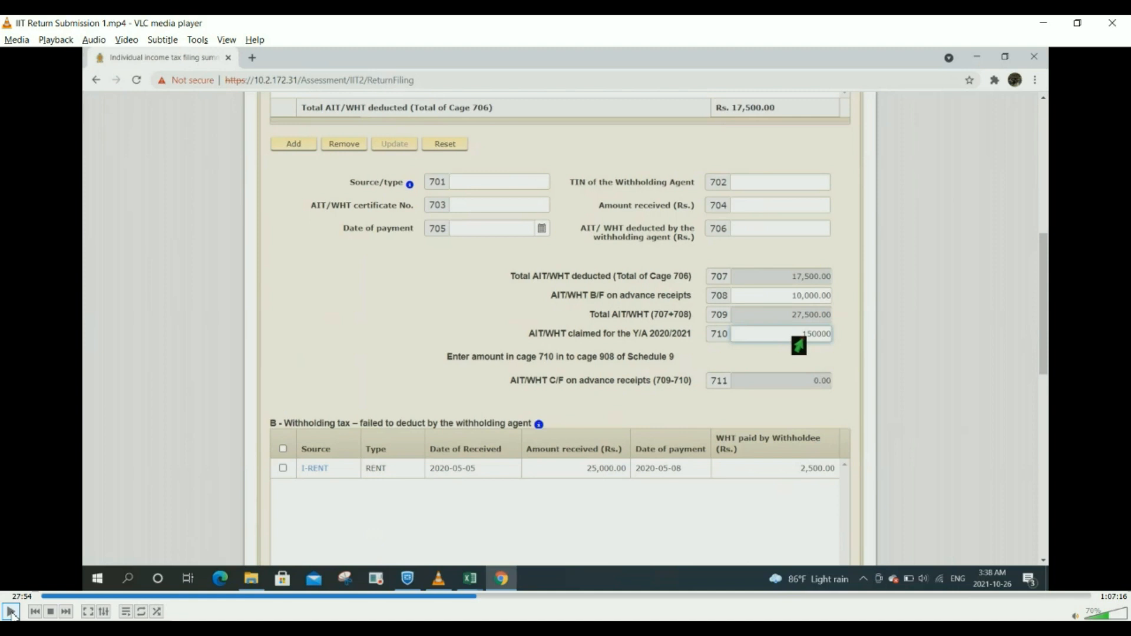
{"action": "left_click", "coordinate": [10, 613]}
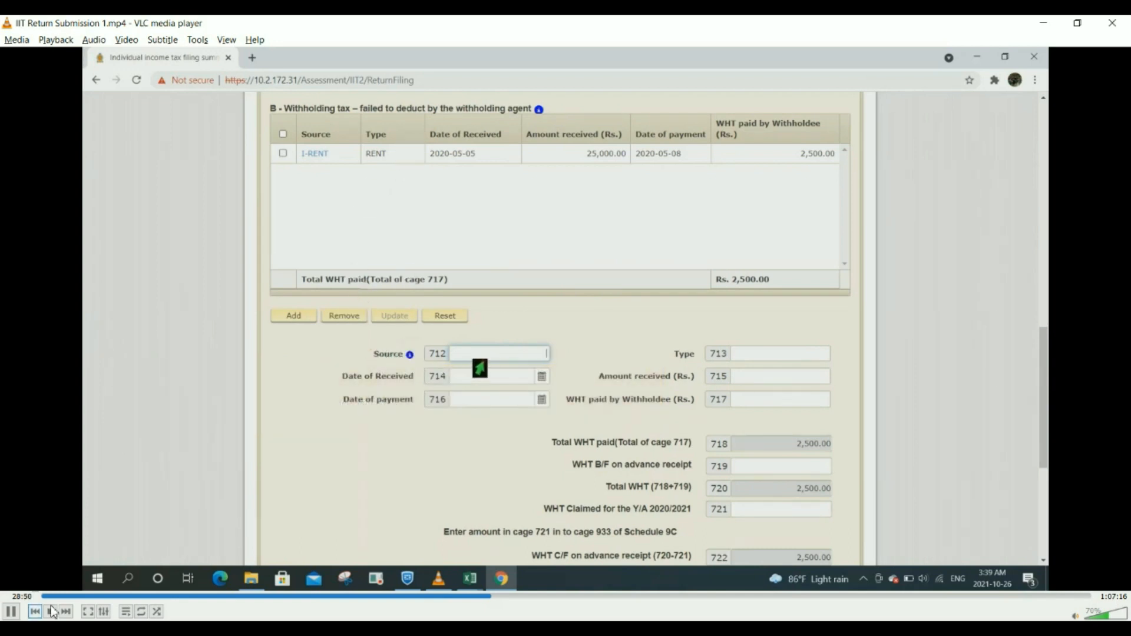
Step: Pause at Section B, then resume as 25,000 partnership AIT is entered in Section C
{"action": "left_click", "coordinate": [12, 612]}
{"action": "left_click", "coordinate": [12, 612]}
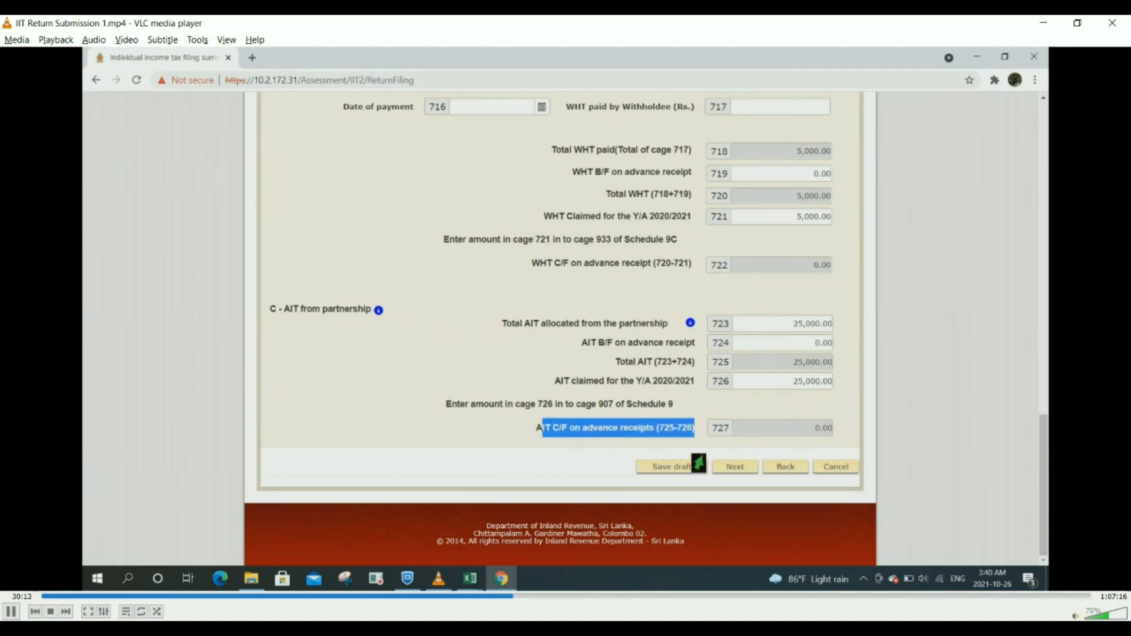
Step: Advance the return so it saves as a draft, pausing the demo on the saved-draft notice
{"action": "left_click", "coordinate": [734, 468]}
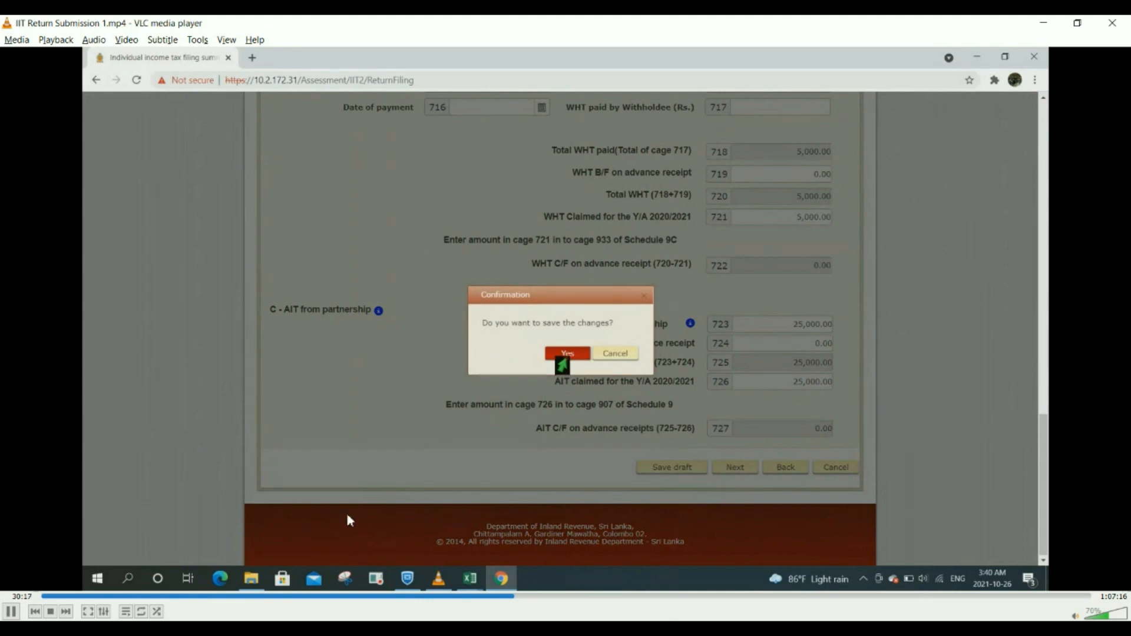
{"action": "left_click", "coordinate": [11, 611]}
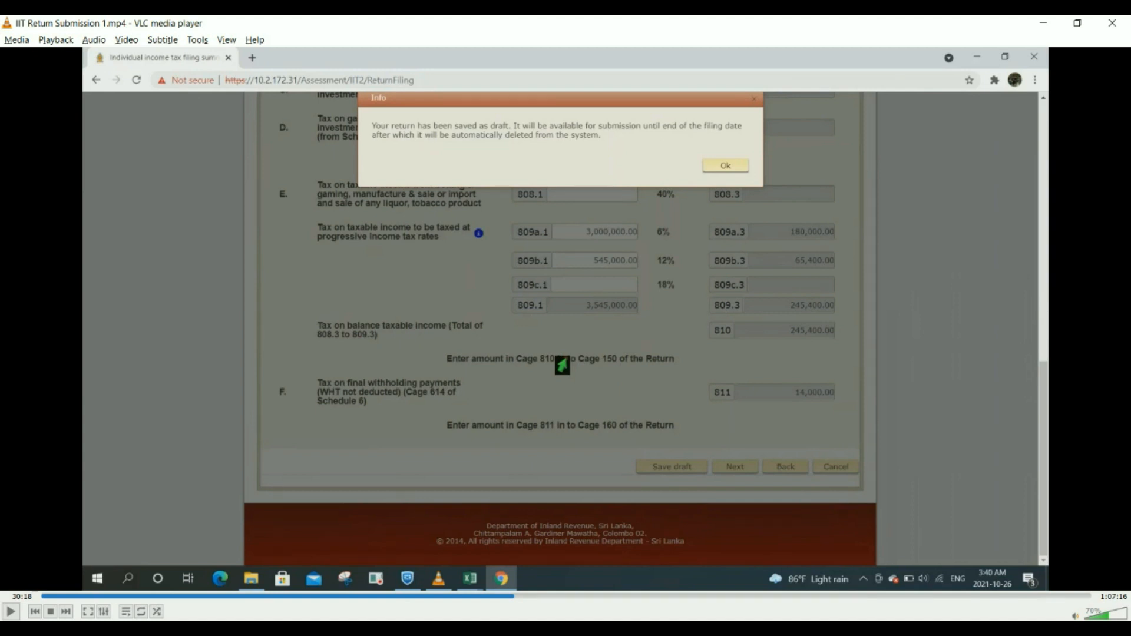
{"action": "left_click", "coordinate": [11, 613]}
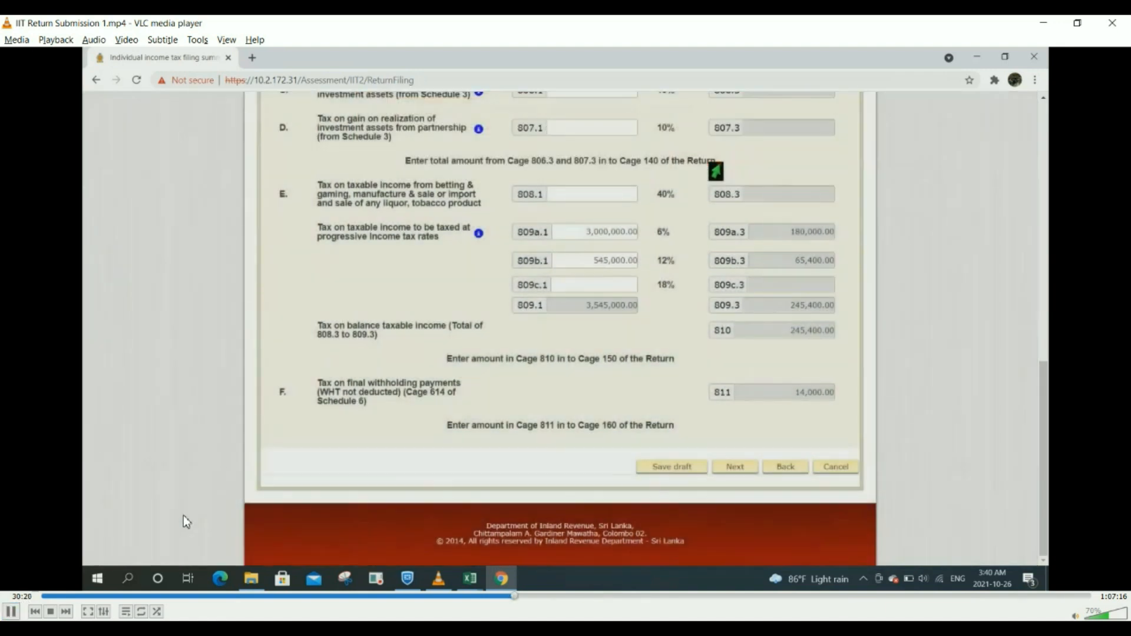
Step: Pause the demo on Schedule 8 showing 11,945,000.00 in cage 801, then resume playback
{"action": "scroll", "coordinate": [212, 474], "scroll_direction": "up", "scroll_amount": 7}
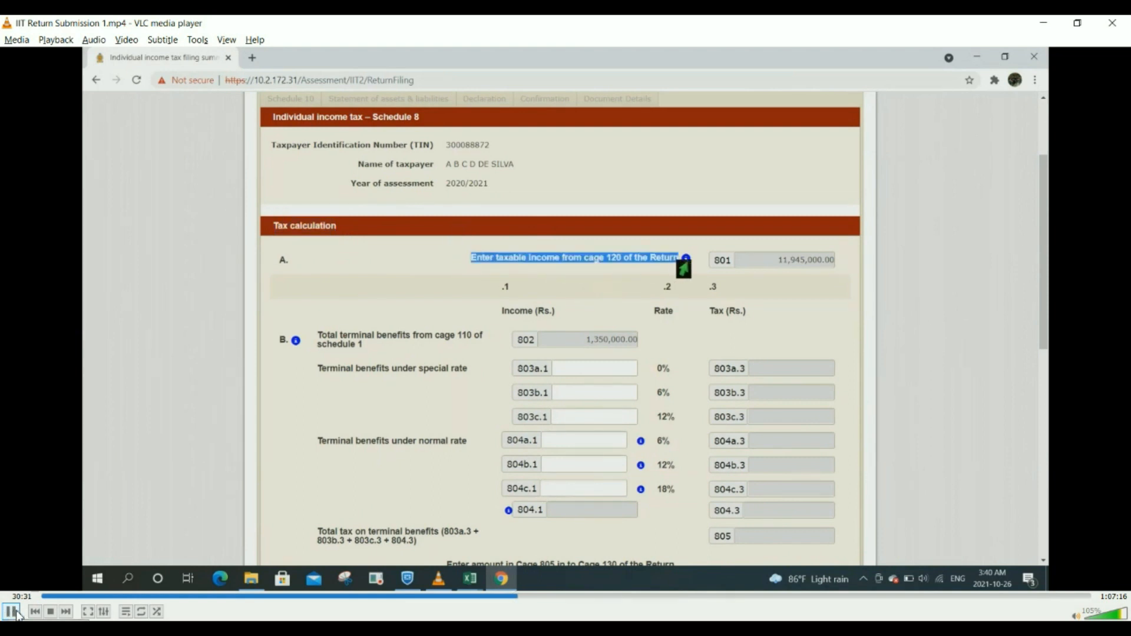
{"action": "left_click", "coordinate": [12, 612]}
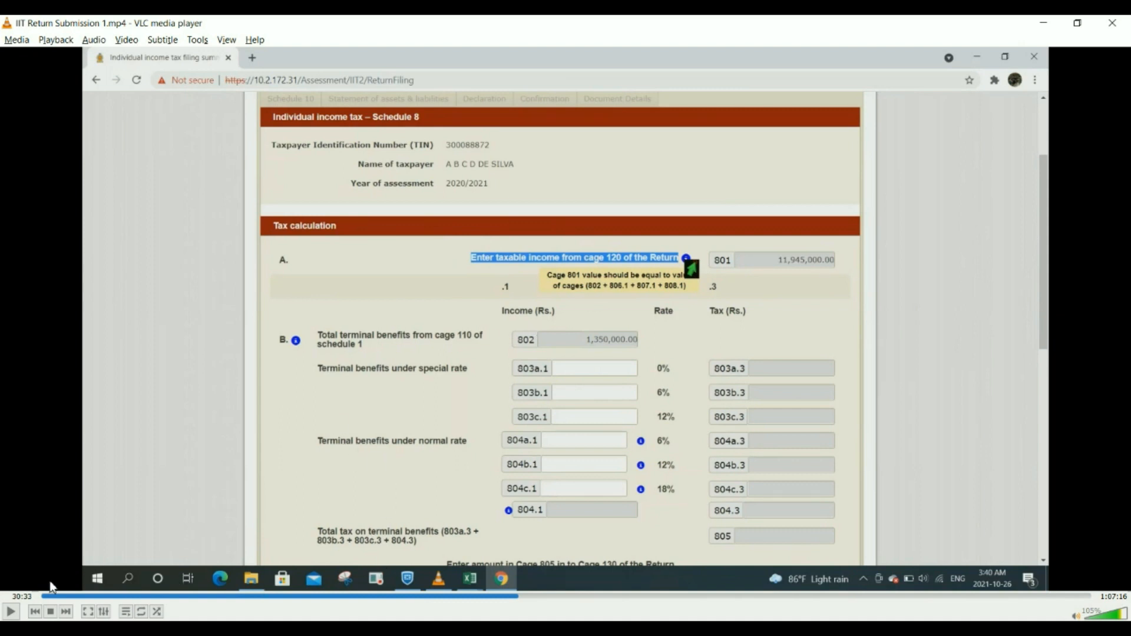
{"action": "left_click", "coordinate": [10, 613]}
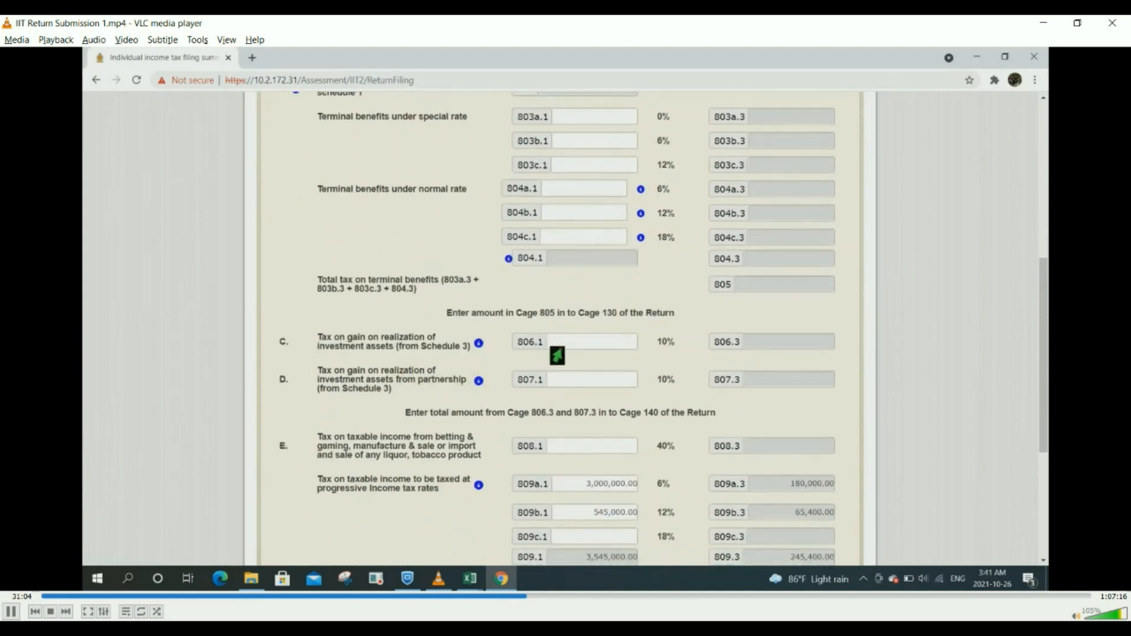
Step: Pause and resume the demo as it reaches Schedule 3 partnership income of Rs. 2,120,000.00
{"action": "left_click", "coordinate": [11, 613]}
{"action": "left_click", "coordinate": [18, 607]}
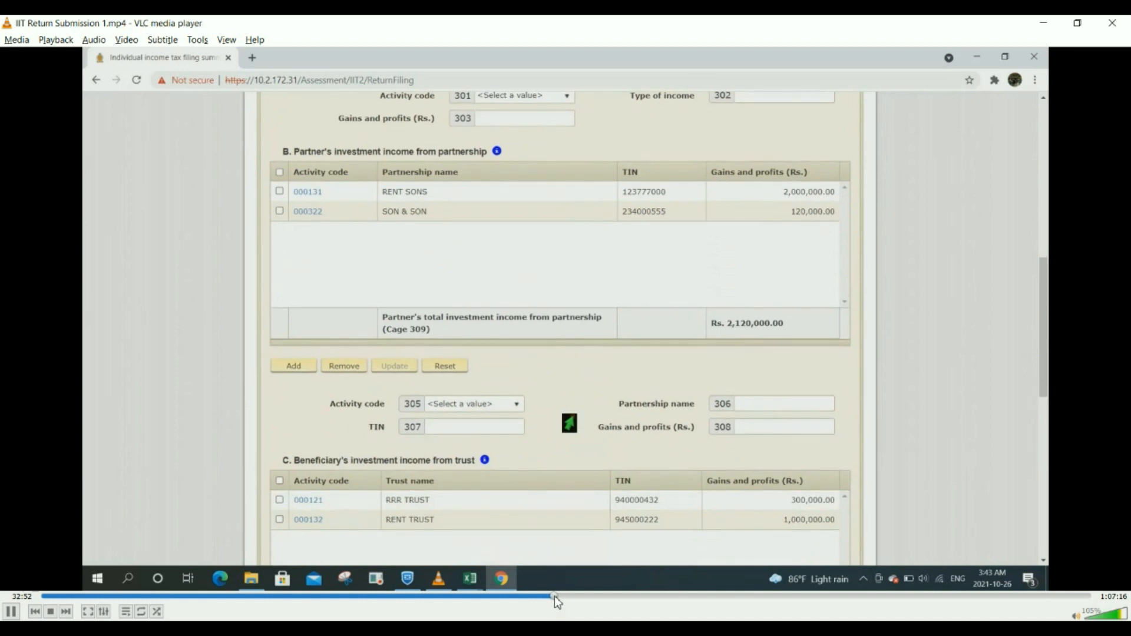
Step: Seek the recording back about a second, then forward about eight seconds
{"action": "left_click", "coordinate": [557, 596]}
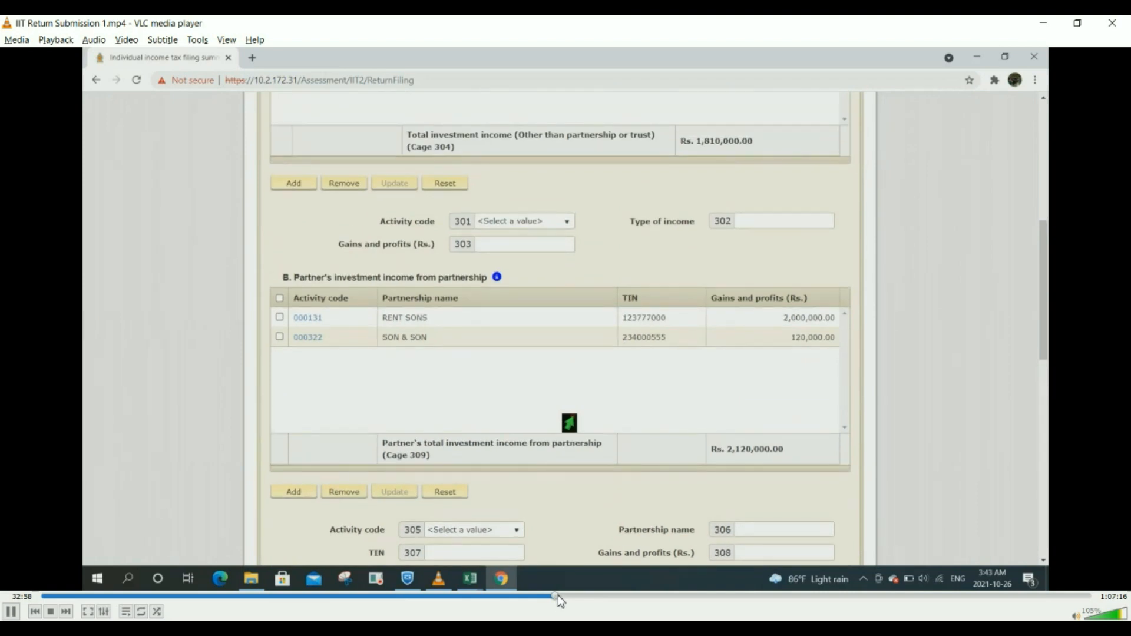
{"action": "left_click", "coordinate": [557, 596]}
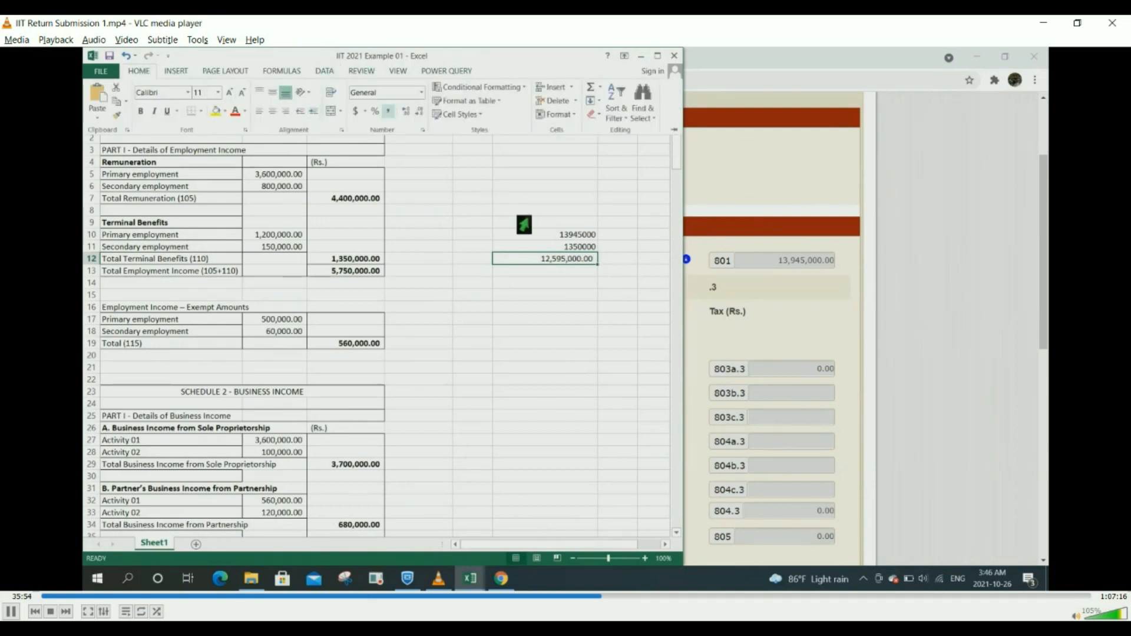
Step: Select cell F13 beneath the 12,595,000.00 result in Excel
{"action": "left_click", "coordinate": [559, 273]}
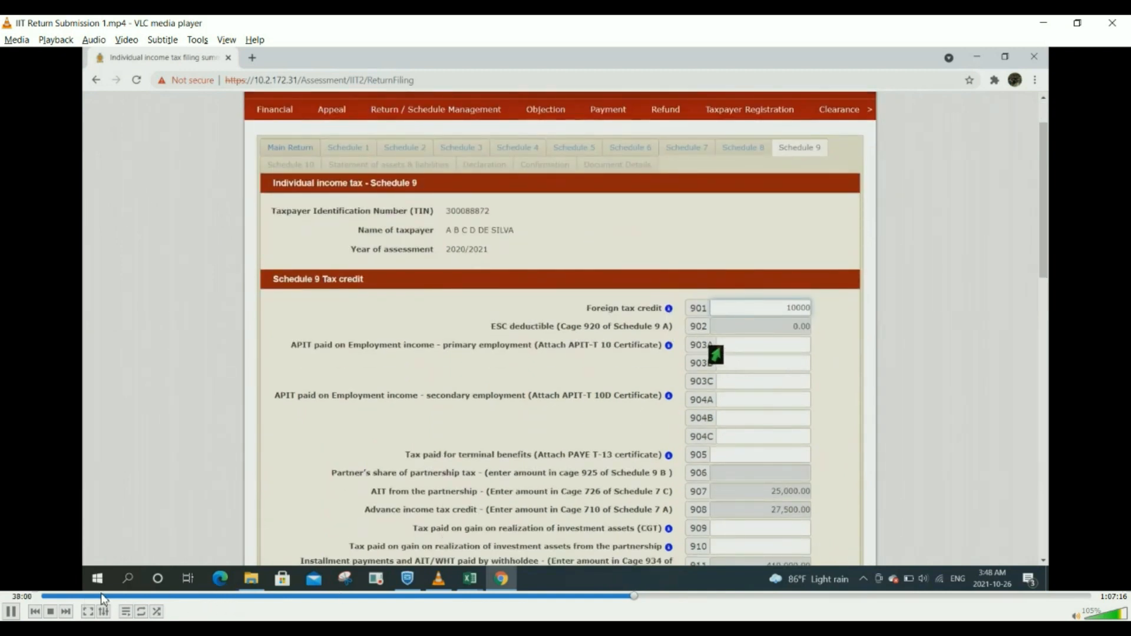
Step: Pause the demo at the 10,000.00 foreign tax credit in cage 901, then resume
{"action": "left_click", "coordinate": [11, 612]}
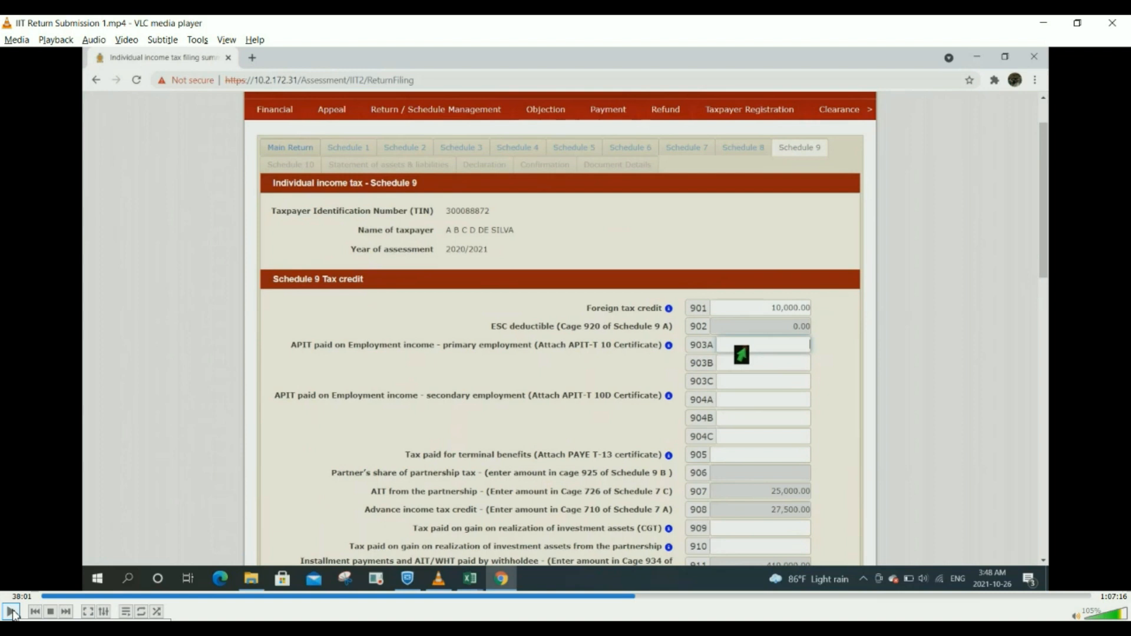
{"action": "left_click", "coordinate": [11, 612]}
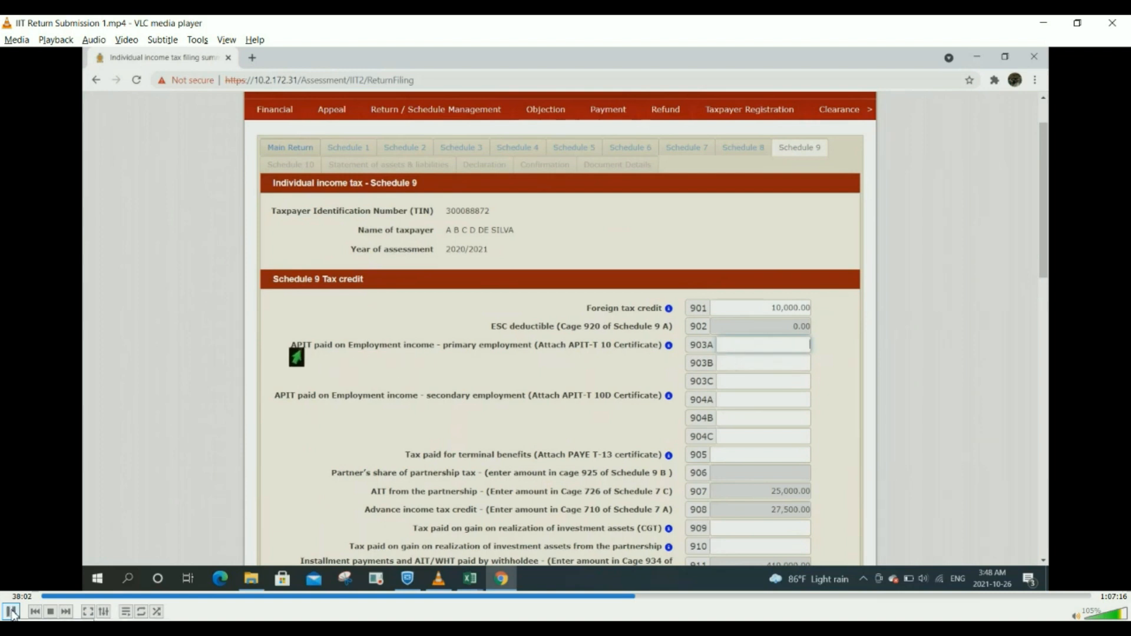
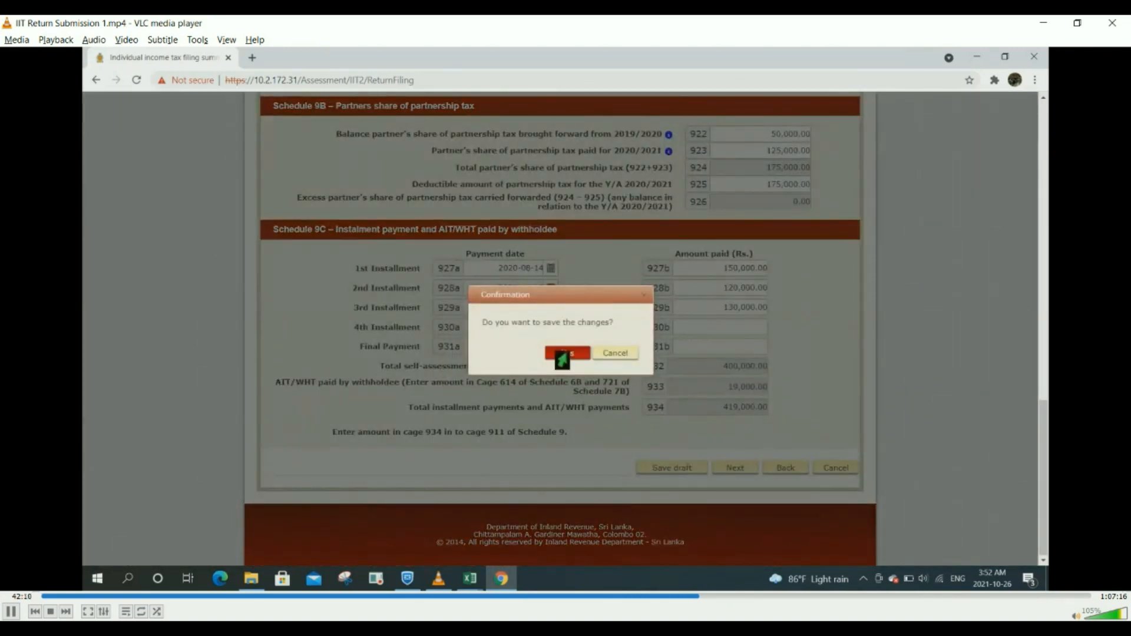
Step: Let the demo play from 42:08 until Schedule 9C's instalment payments total 1,219,000.00
{"action": "left_click", "coordinate": [563, 353]}
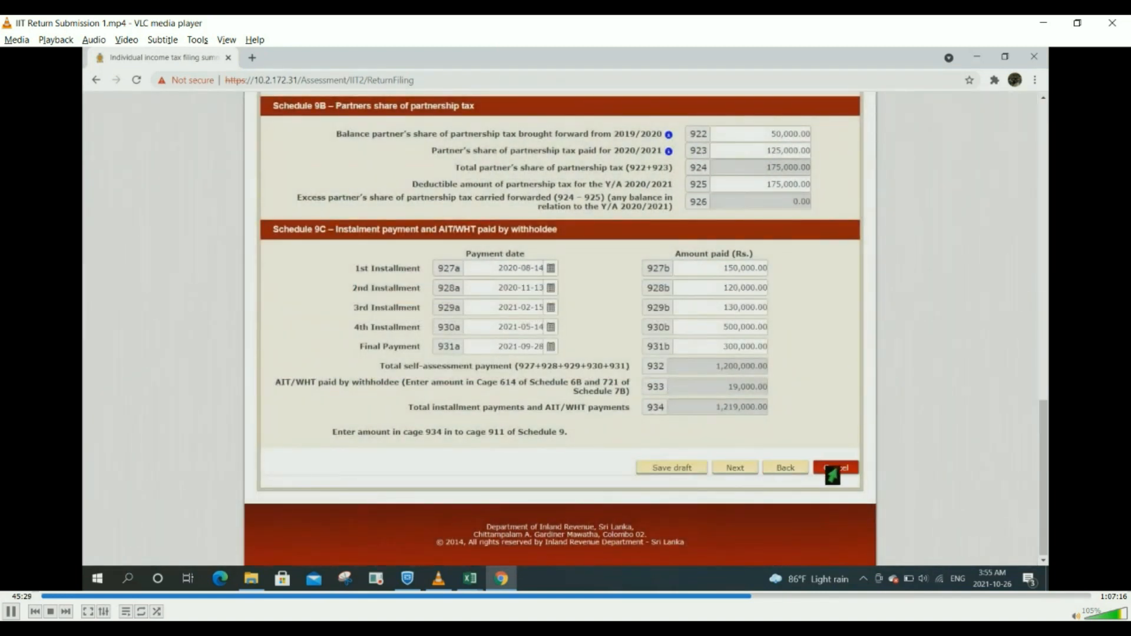
{"action": "left_click", "coordinate": [726, 472]}
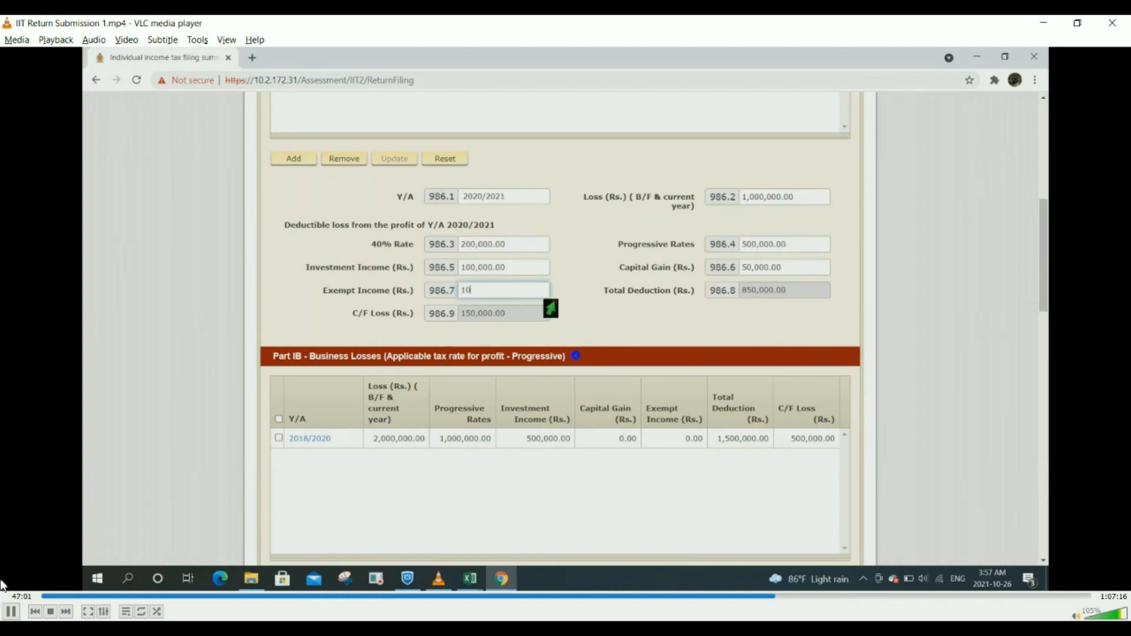
Step: Pause the demo, play it briefly, then freeze it at 47:15 on the Part IB Business Losses table
{"action": "left_click", "coordinate": [12, 613]}
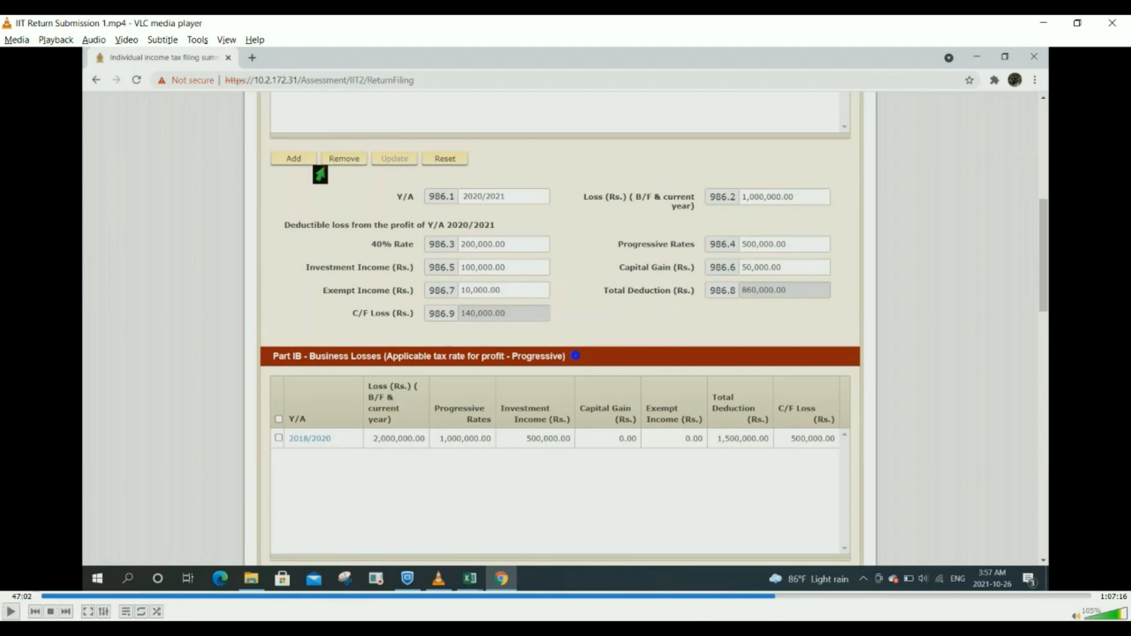
{"action": "left_click", "coordinate": [11, 612]}
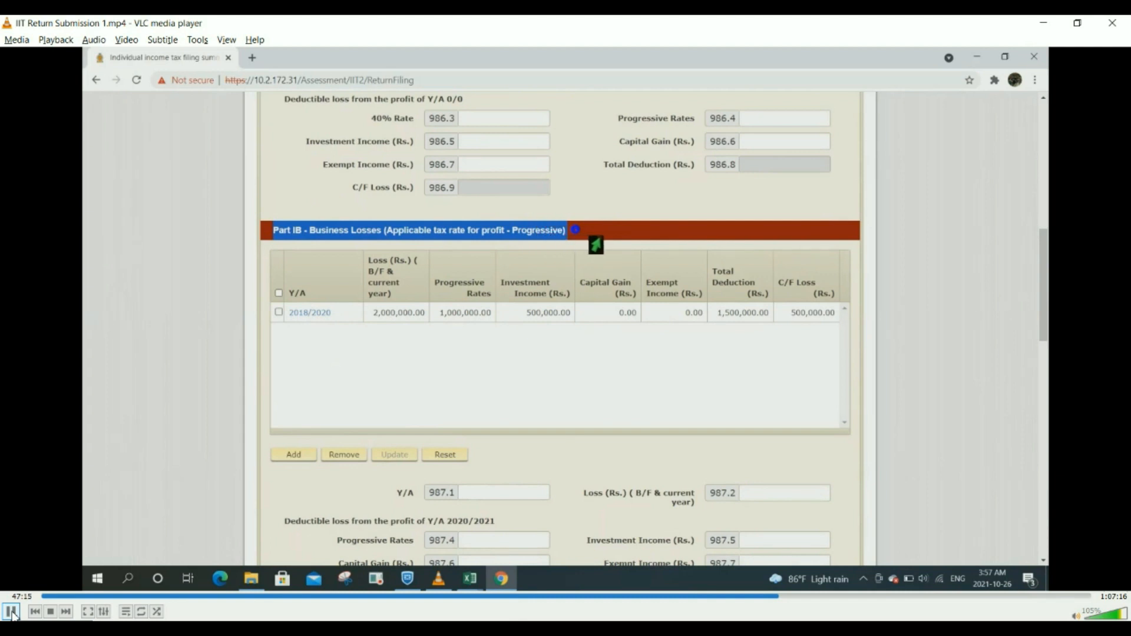
{"action": "left_click", "coordinate": [13, 613]}
Step: Resume the demo until about 48:04, while the Y/A 2020/2021 business loss fields are filled
{"action": "left_click", "coordinate": [11, 611]}
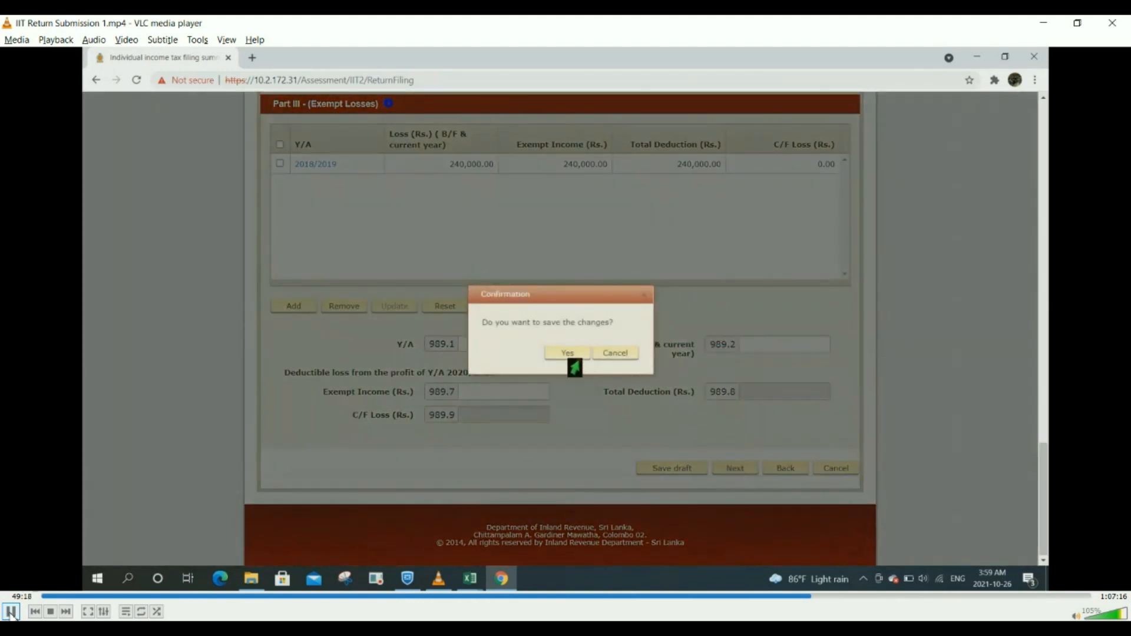
Step: Play through the Immovable properties and Motor vehicles forms, then seek back to the 50:31 BUILDING entry
{"action": "left_click", "coordinate": [10, 612]}
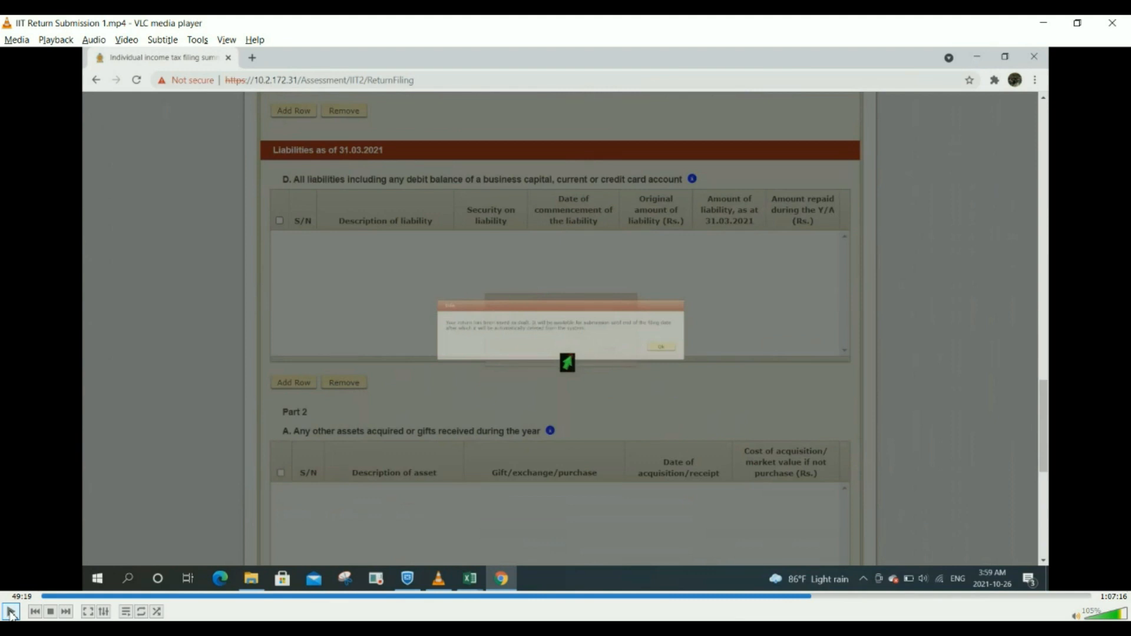
{"action": "left_click", "coordinate": [11, 612]}
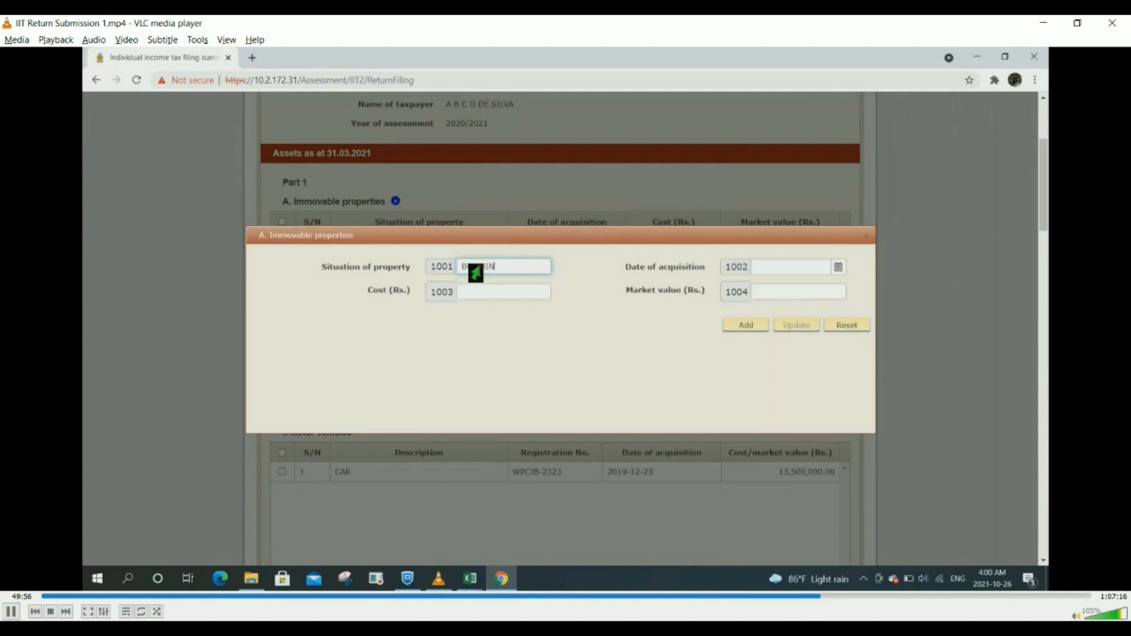
{"action": "left_click", "coordinate": [10, 613]}
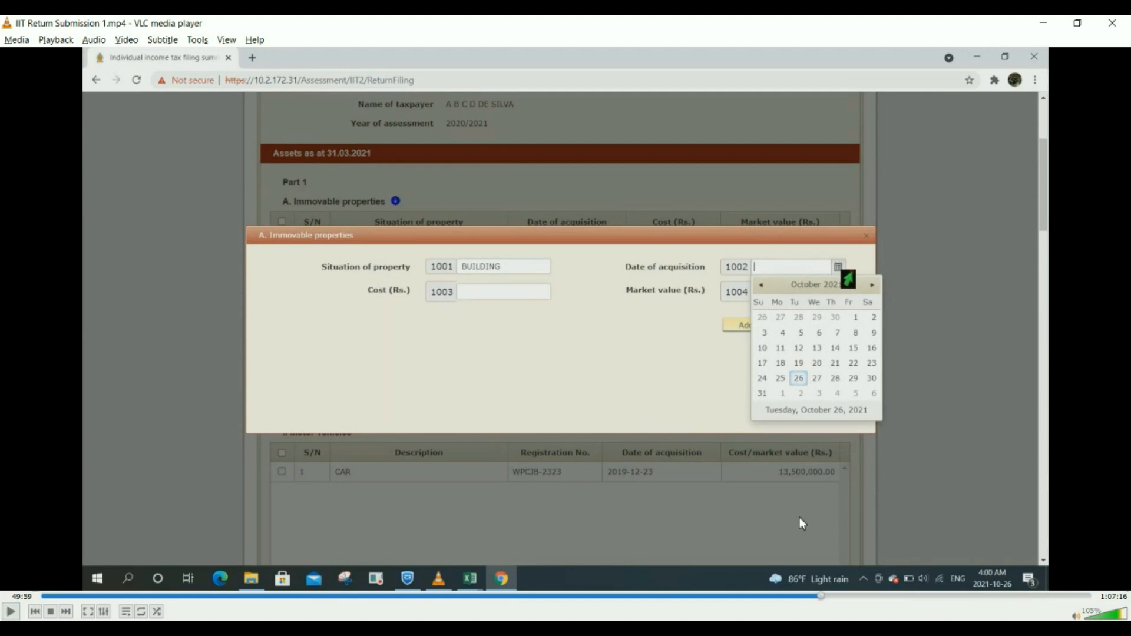
{"action": "left_click", "coordinate": [9, 613]}
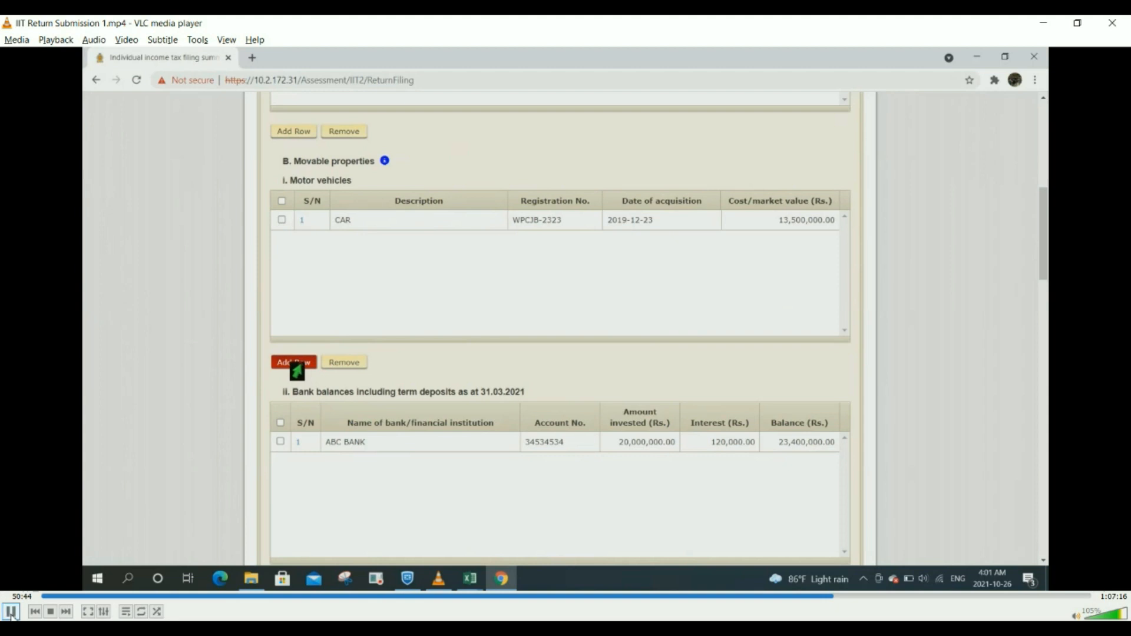
{"action": "left_click", "coordinate": [12, 613]}
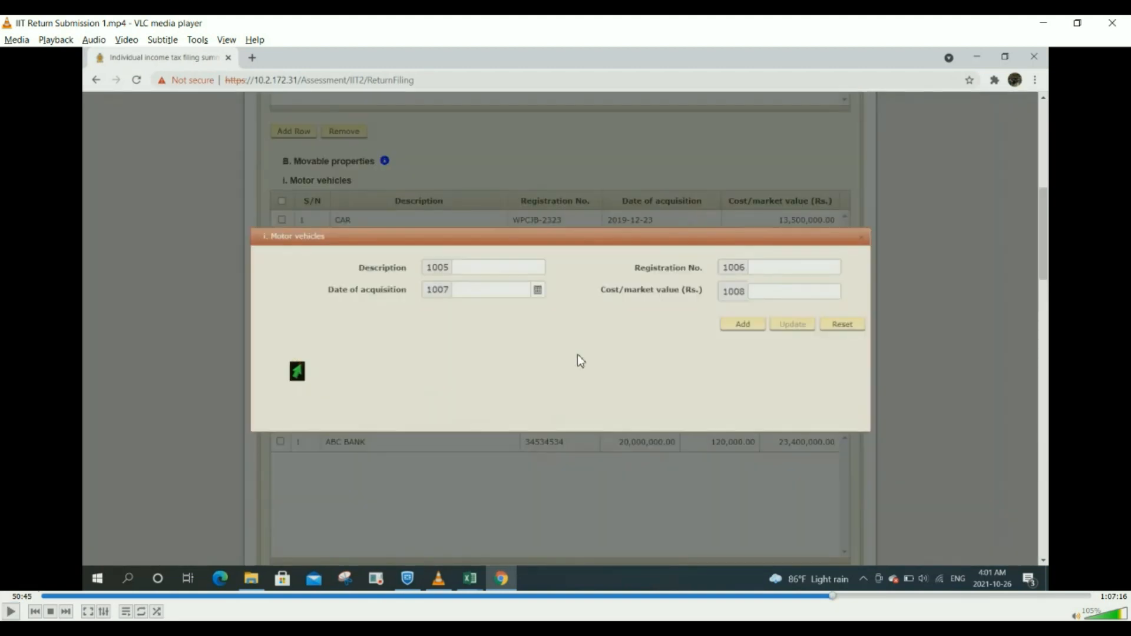
{"action": "left_click", "coordinate": [830, 596]}
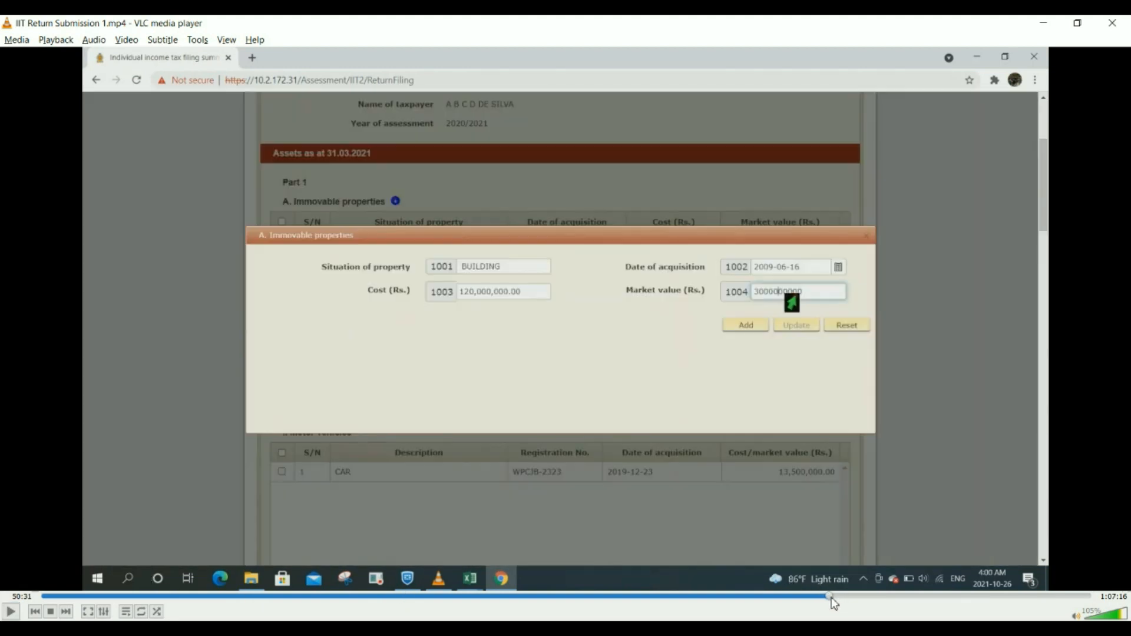
Step: Resume the demo until 57:34, where the 3,000,000.00 SHARE disposal is being recorded
{"action": "left_click", "coordinate": [12, 612]}
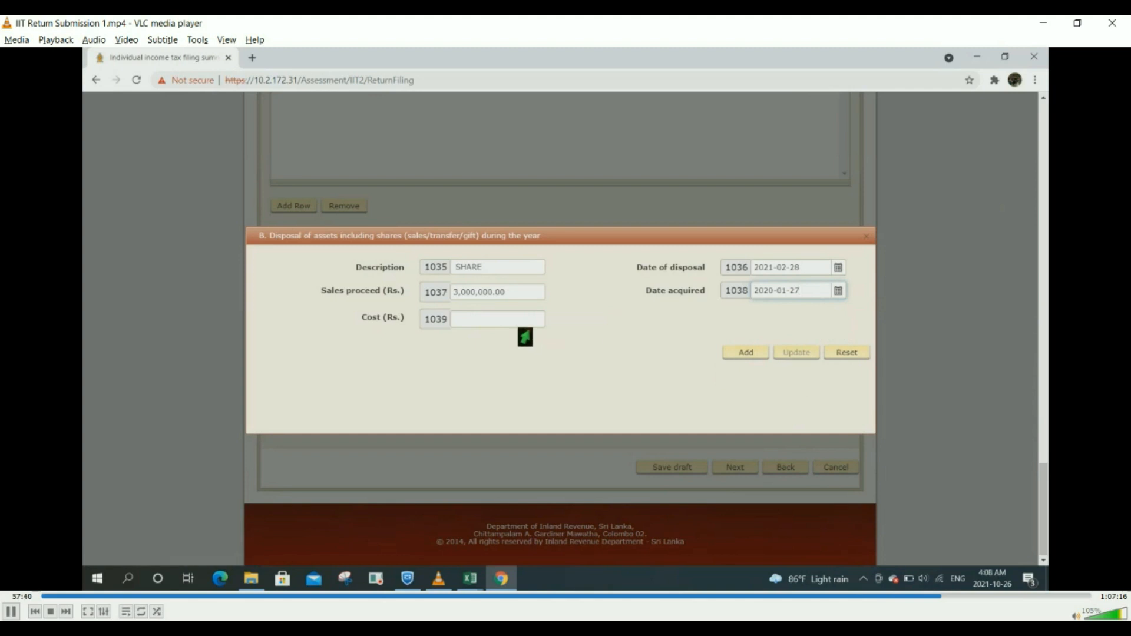
Step: Watch the 2,500,000.00 SHARE cost get added to the disposal table and the draft saved
{"action": "left_click", "coordinate": [499, 325]}
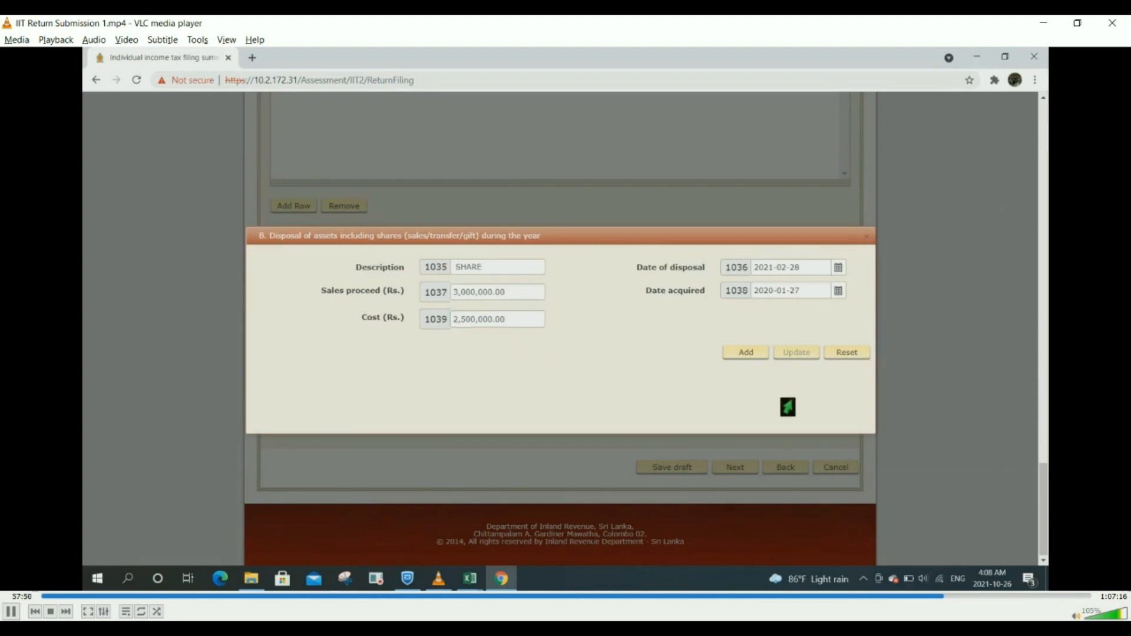
{"action": "left_click", "coordinate": [745, 354]}
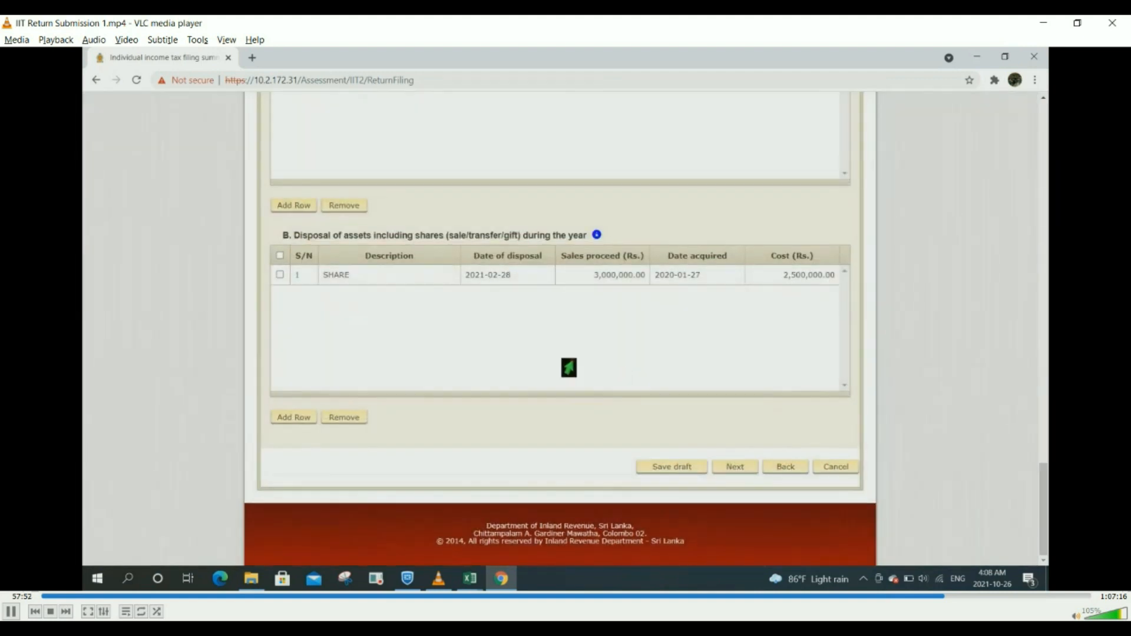
{"action": "left_click", "coordinate": [650, 475]}
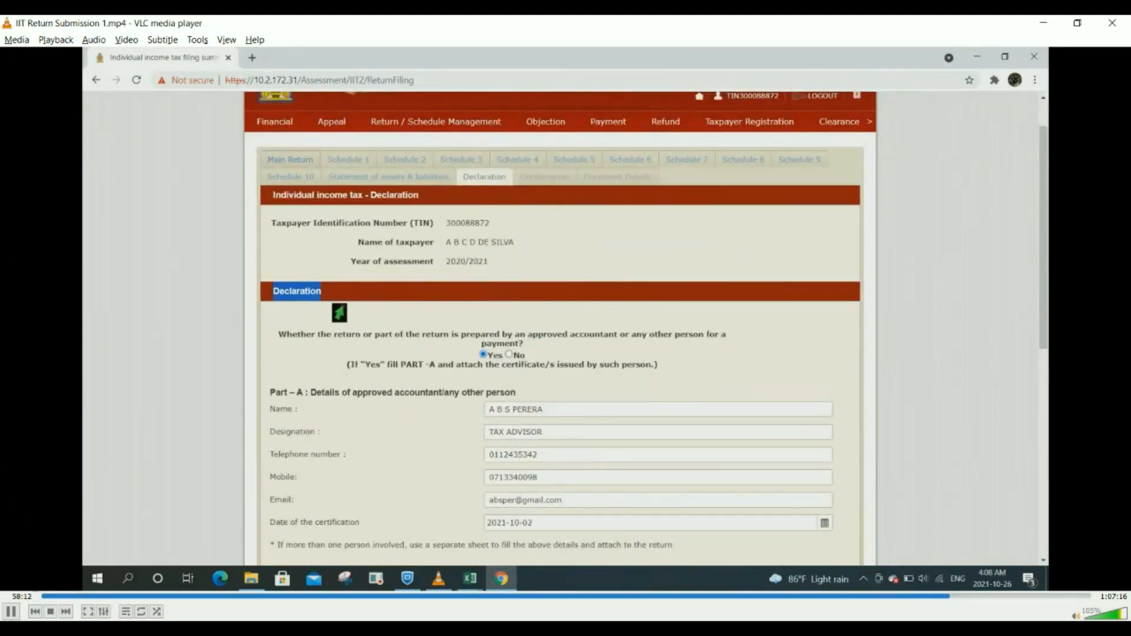
Step: Pause briefly, then resume playback through to the taxpayer's Part B declaration dated 2021-10-25
{"action": "left_click", "coordinate": [11, 612]}
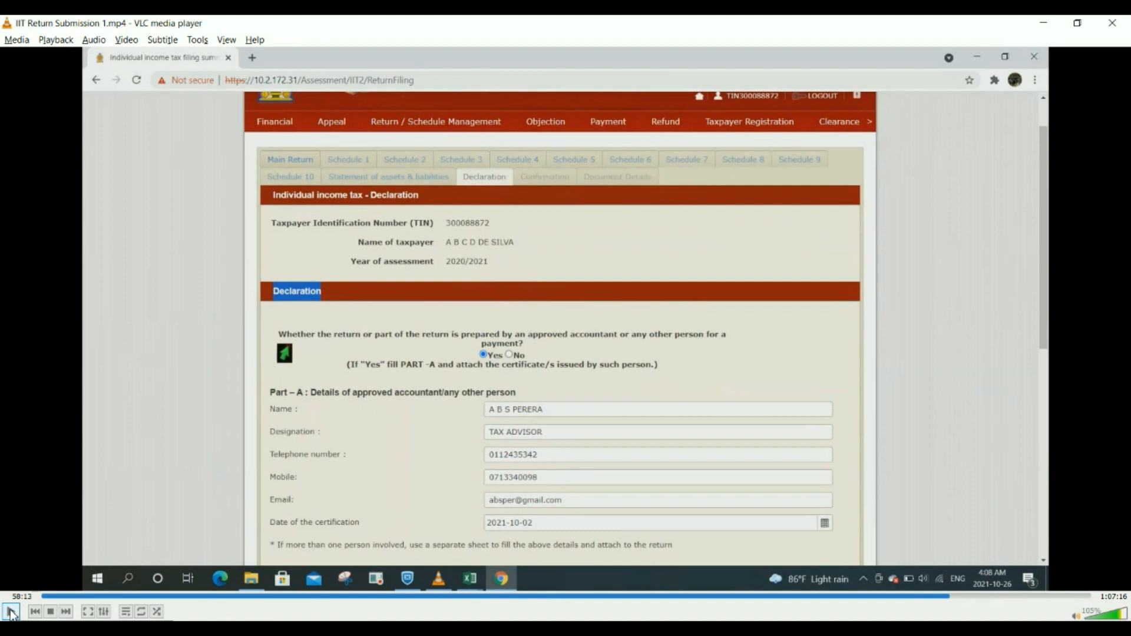
{"action": "left_click", "coordinate": [11, 613]}
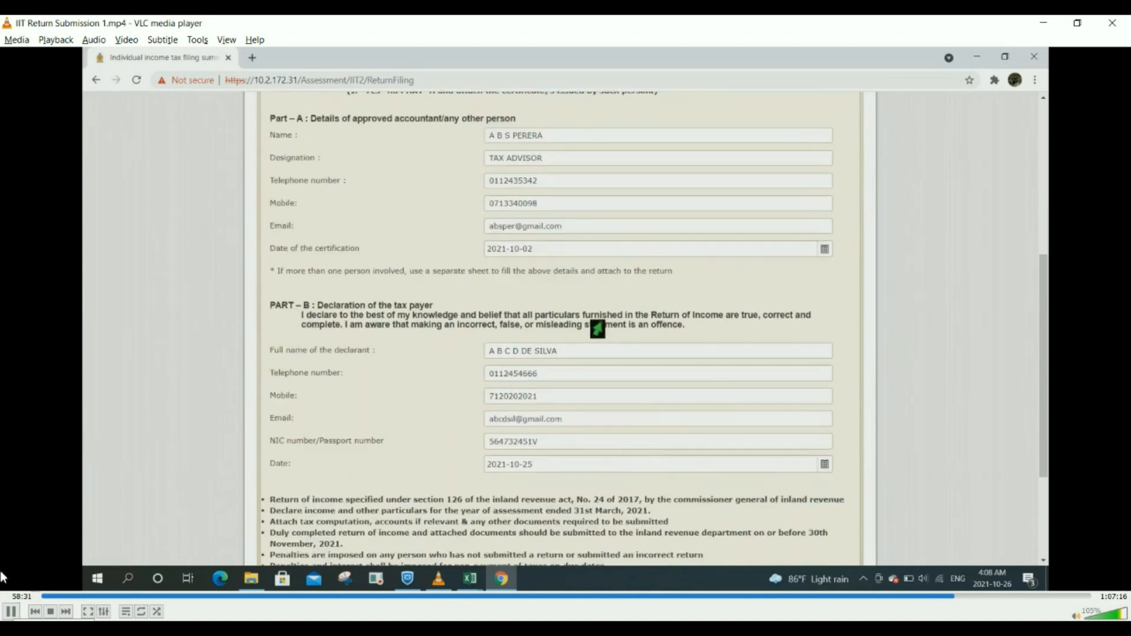
Step: Pause at the taxpayer declaration, then after reaching Schedule 8, seek back to the withholding tax tables
{"action": "left_click", "coordinate": [11, 613]}
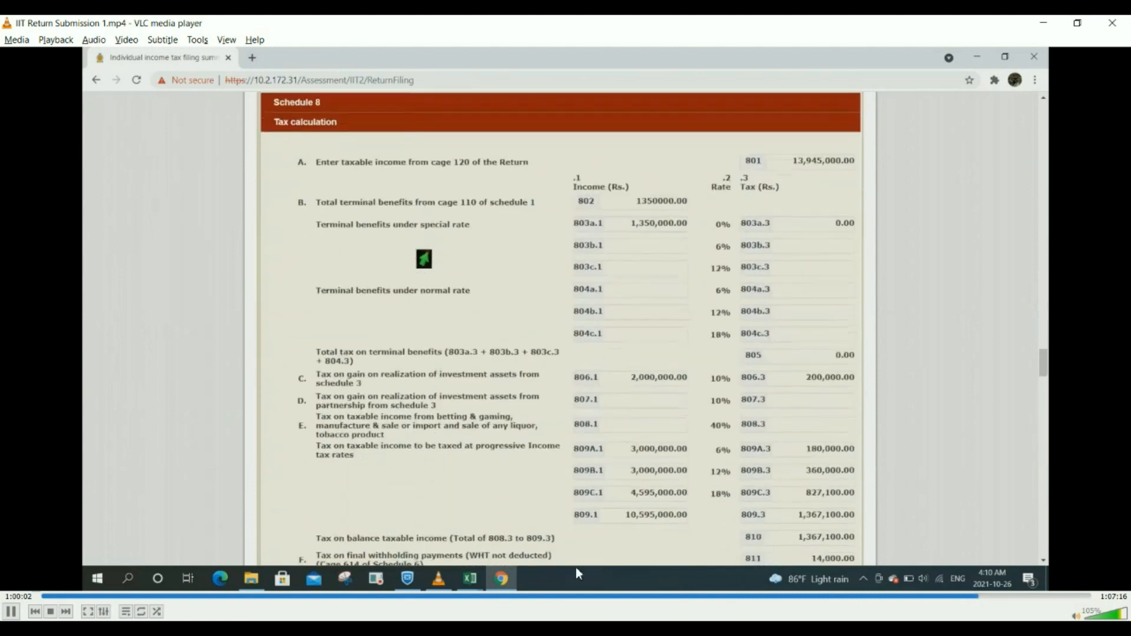
{"action": "left_click", "coordinate": [979, 596]}
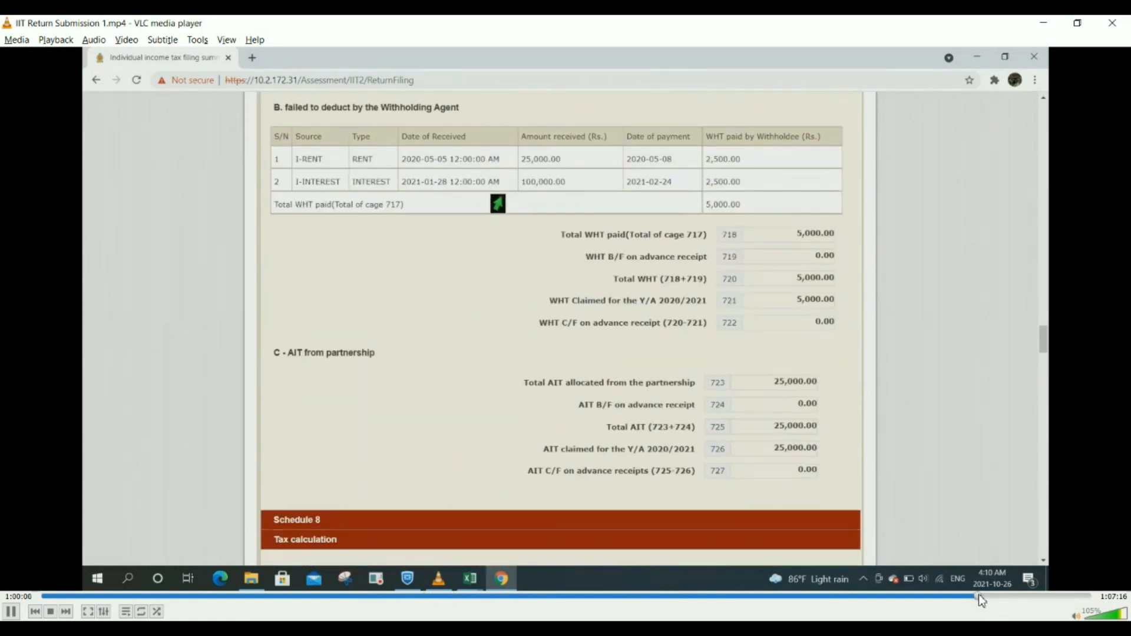
Step: Skip ahead to the Upload Documents section listing four files, including Financial Statement.xlsx and WHT Certificates.pdf
{"action": "left_click_drag", "start_coordinate": [981, 594], "coordinate": [986, 594]}
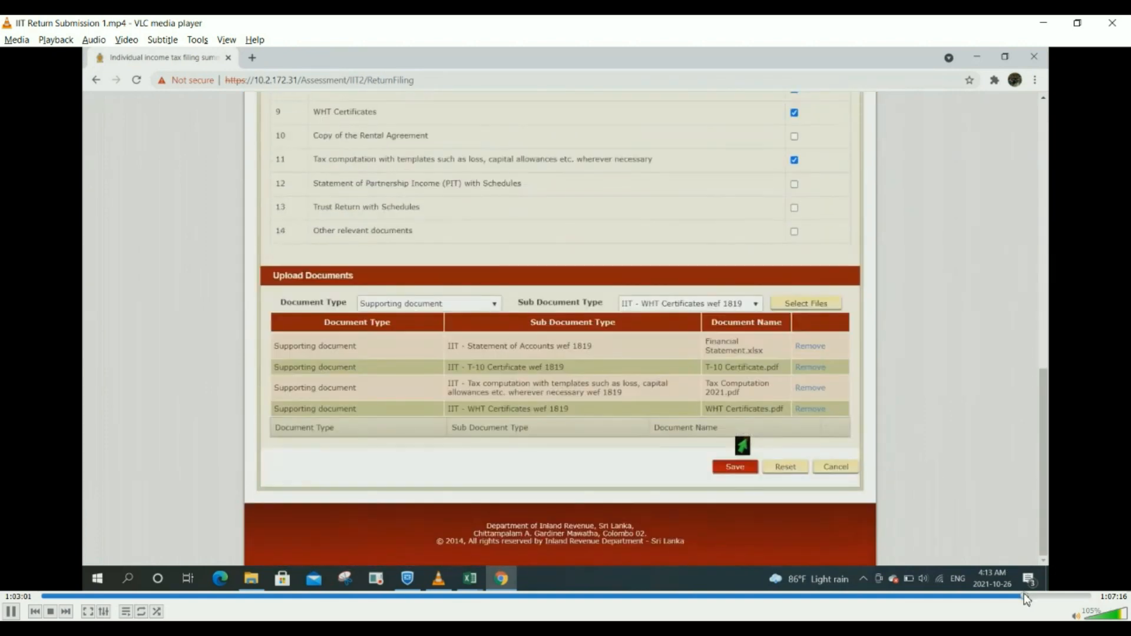
Step: Jump forward in small increments past the upload section to the browser's 'Aw, Snap!' crash page
{"action": "left_click", "coordinate": [1028, 594]}
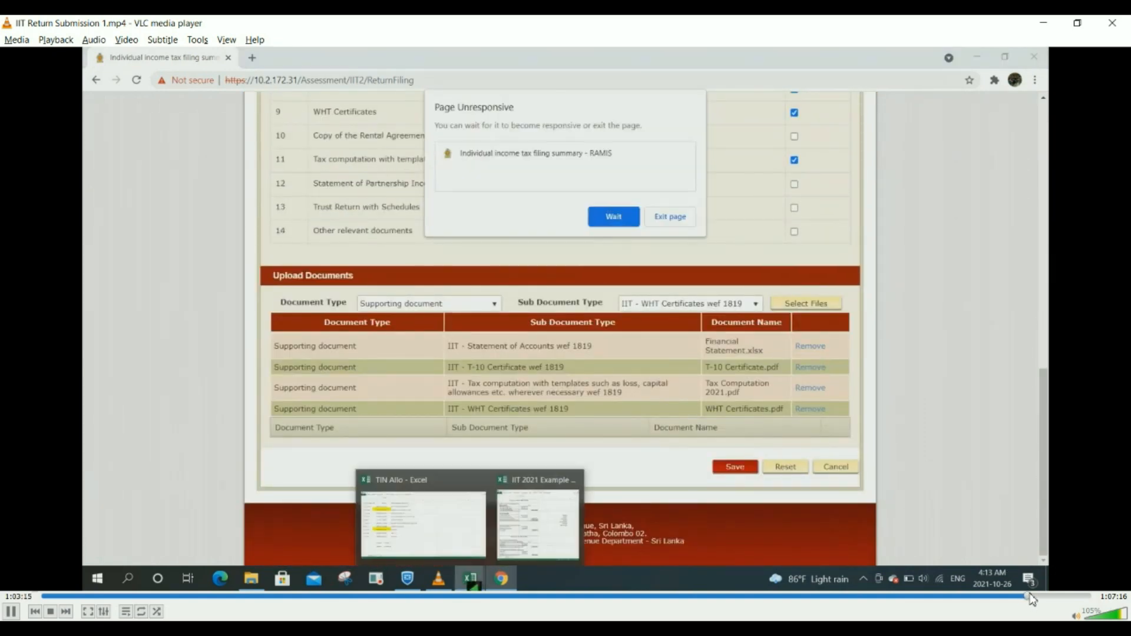
{"action": "left_click", "coordinate": [1031, 595]}
{"action": "left_click", "coordinate": [1031, 595]}
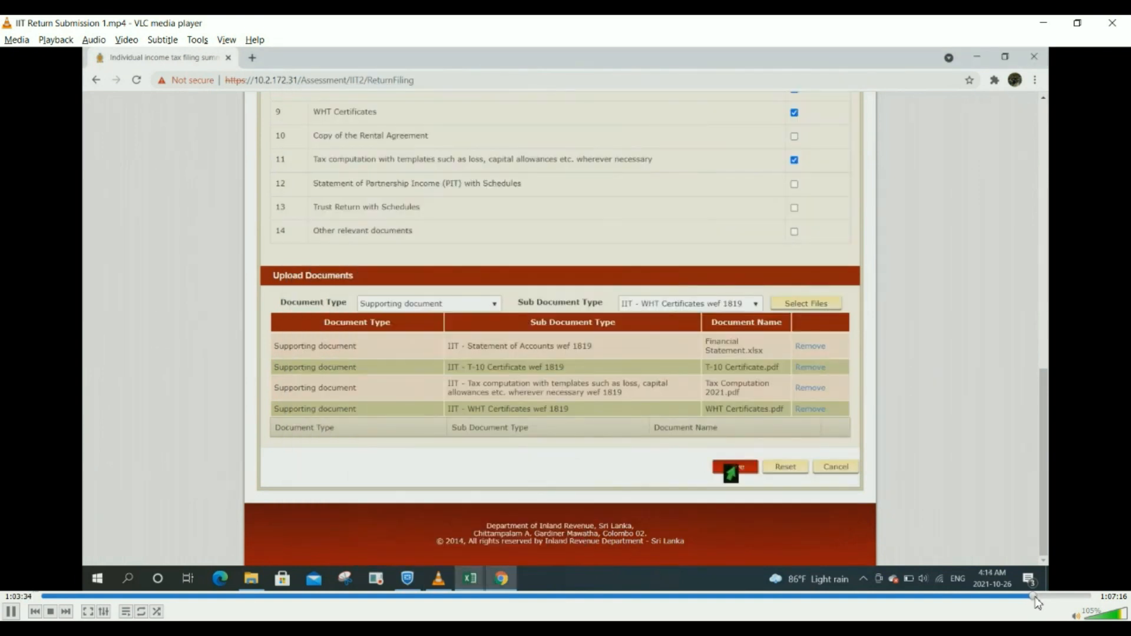
{"action": "left_click", "coordinate": [1036, 596]}
{"action": "left_click", "coordinate": [1039, 597]}
{"action": "left_click", "coordinate": [1036, 596]}
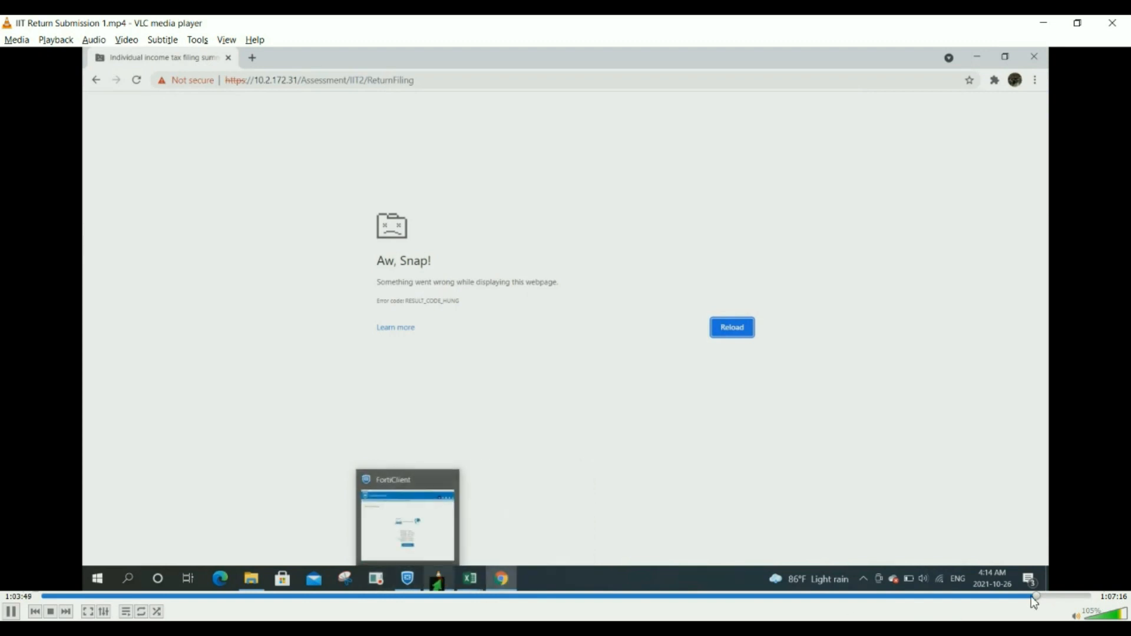
{"action": "left_click", "coordinate": [1034, 597]}
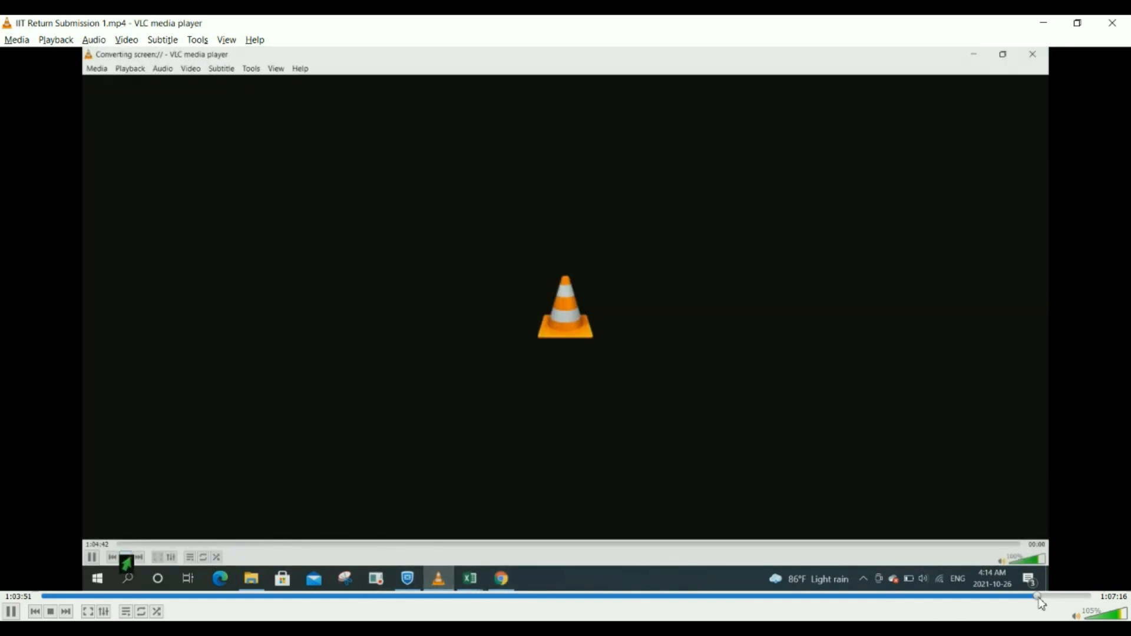
Step: Rewind the return submission recording to 1:03:40 and play it to the declaration page
{"action": "left_click", "coordinate": [1041, 596]}
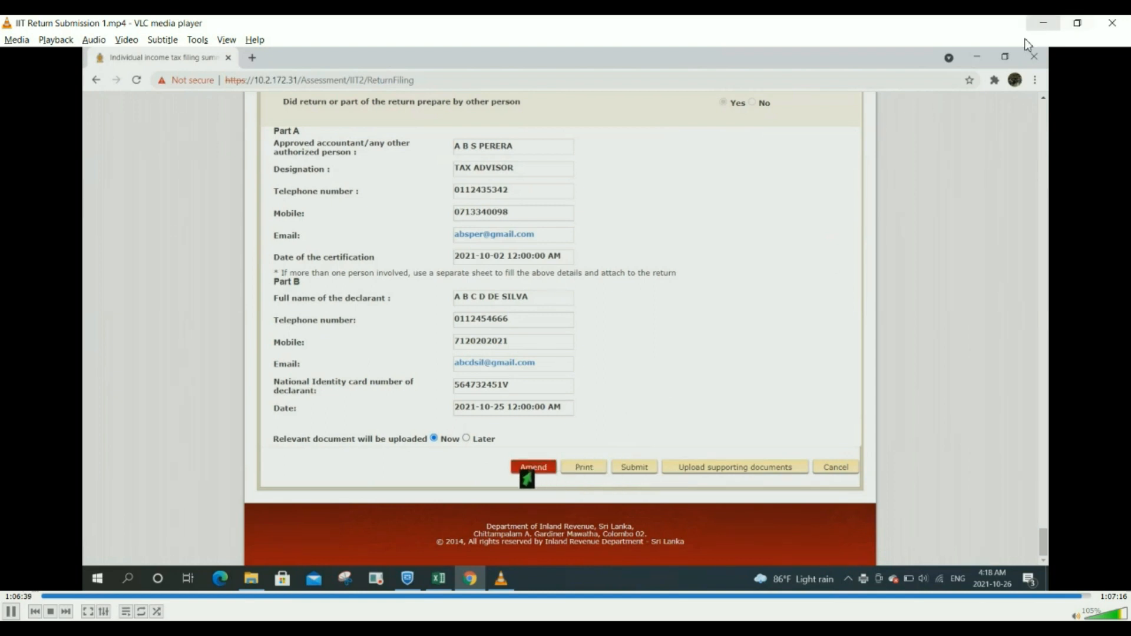
Step: View the return submission recording fullscreen, return to windowed view, then close it
{"action": "key", "text": "f"}
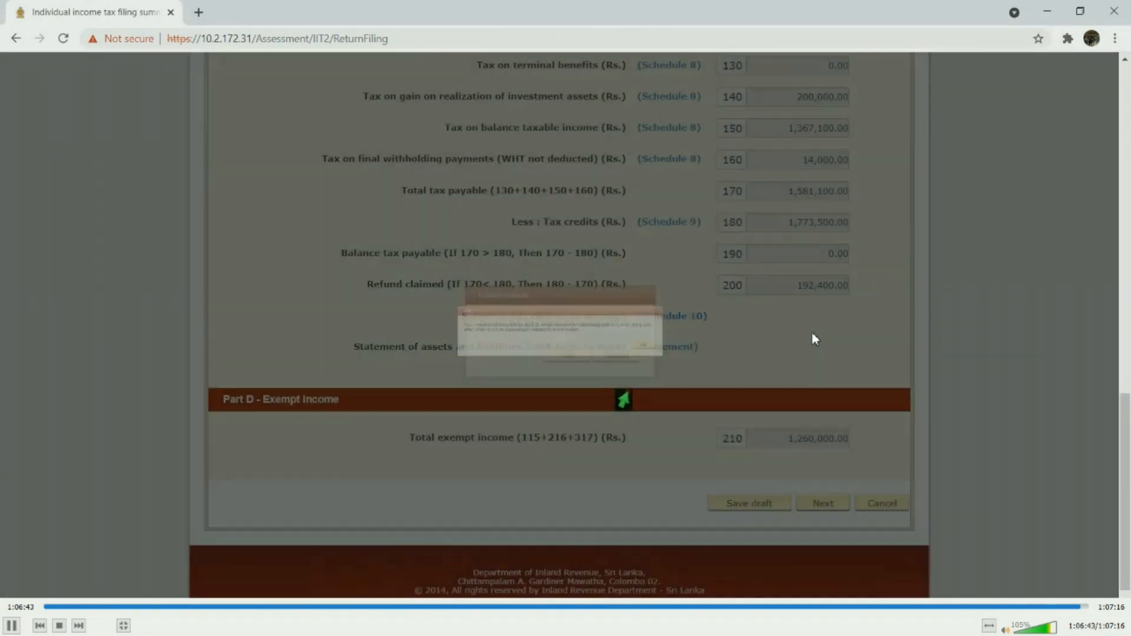
{"action": "double_click", "coordinate": [826, 331]}
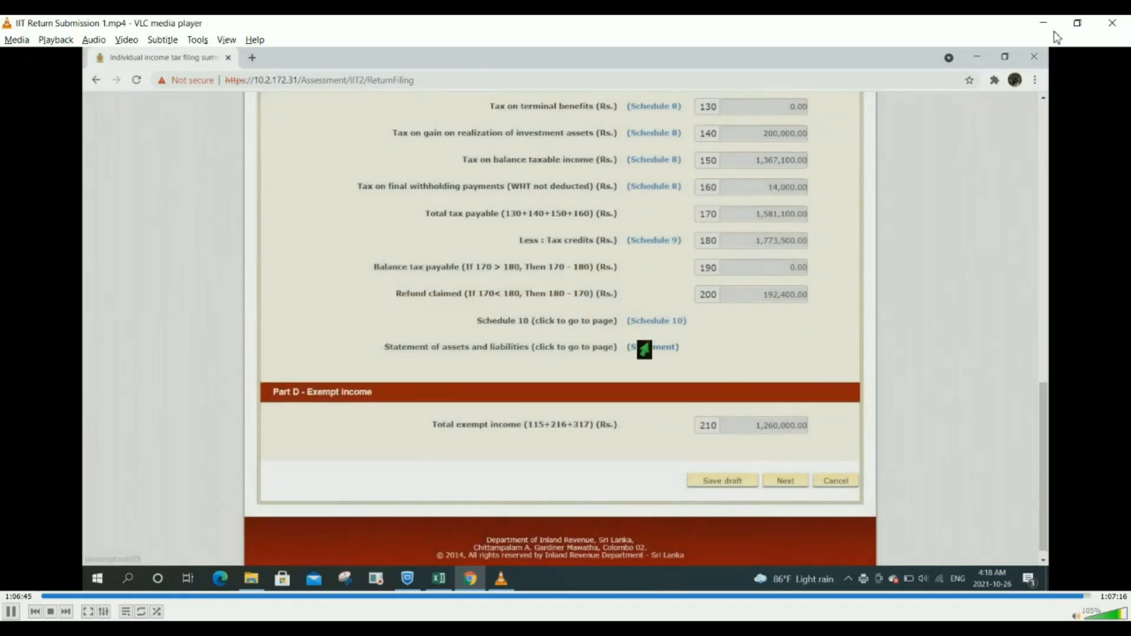
{"action": "left_click", "coordinate": [1112, 22]}
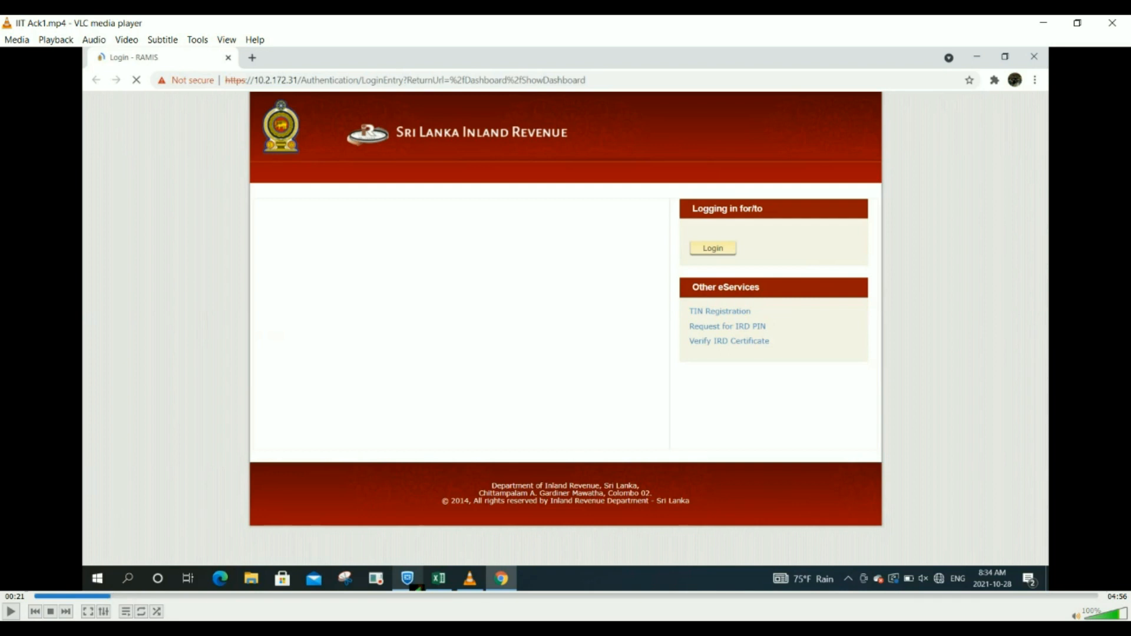
Step: Resume IIT Ack1.mp4 and let it play to about 01:59
{"action": "left_click", "coordinate": [12, 613]}
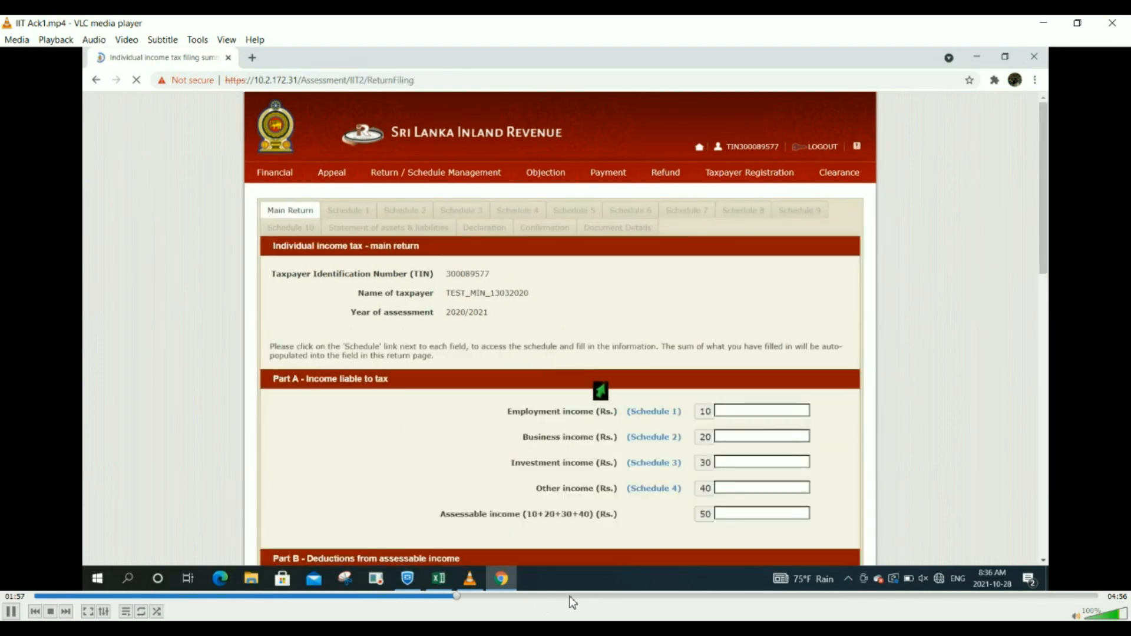
Step: Seek IIT Ack1.mp4 forward past the blank schedules to about 03:30
{"action": "left_click", "coordinate": [610, 596]}
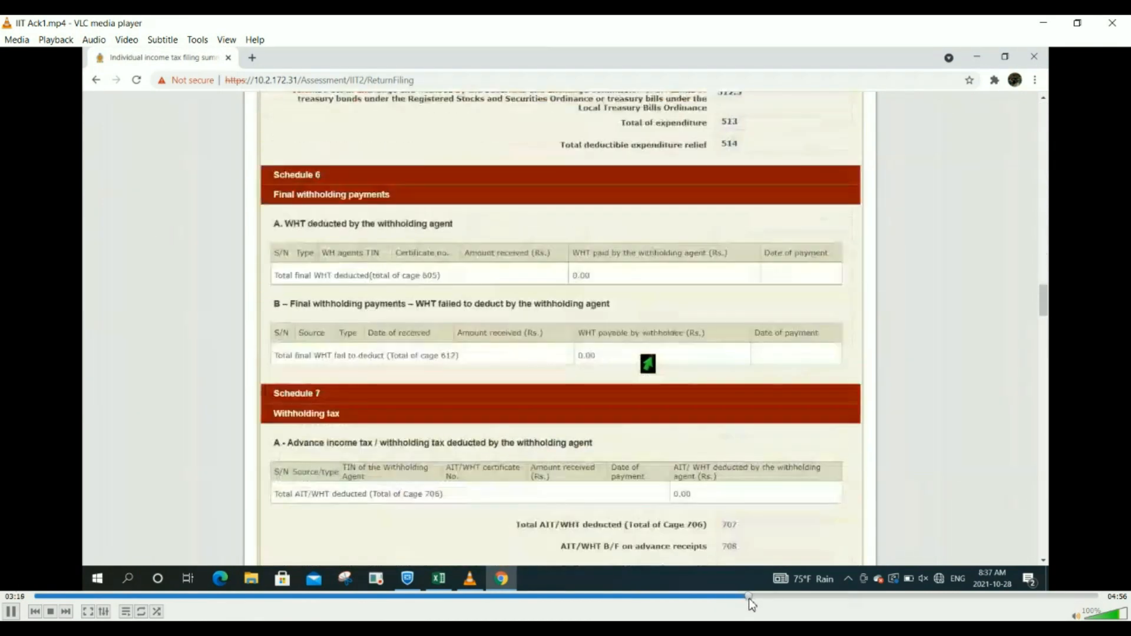
{"action": "left_click_drag", "start_coordinate": [749, 597], "coordinate": [775, 602]}
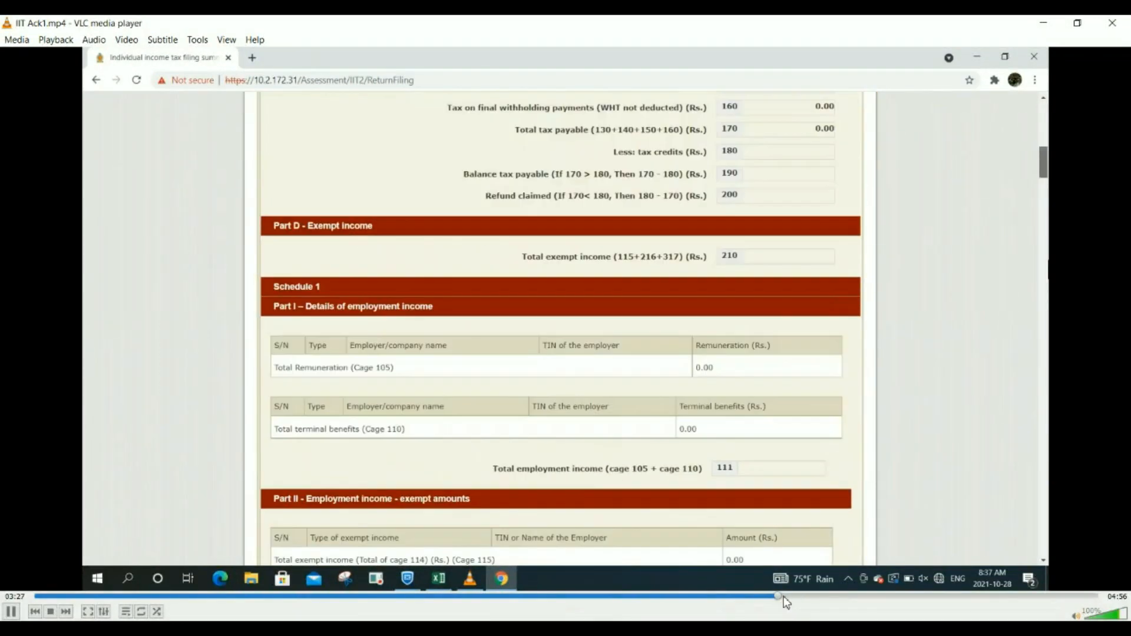